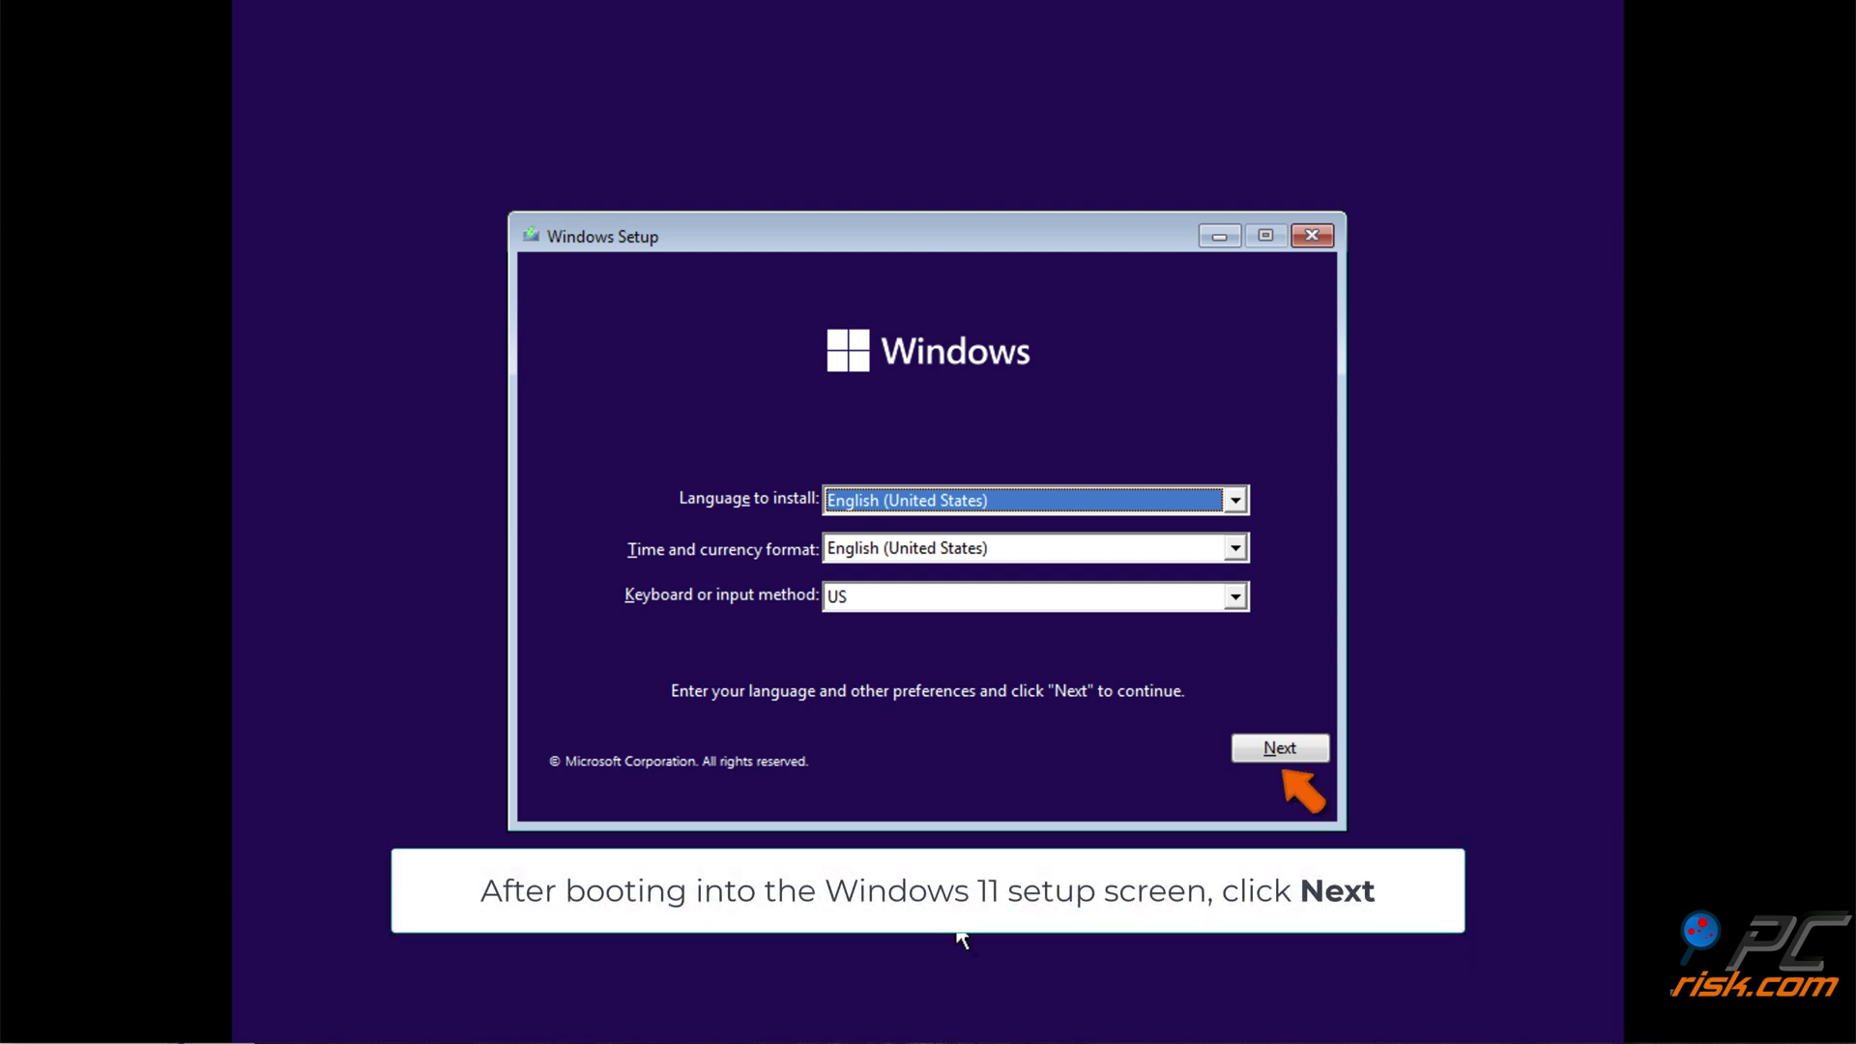
Step: Enter the repair environment from Windows Setup and run Startup Repair on the Windows 11 installation
{"action": "left_click", "coordinate": [1277, 760]}
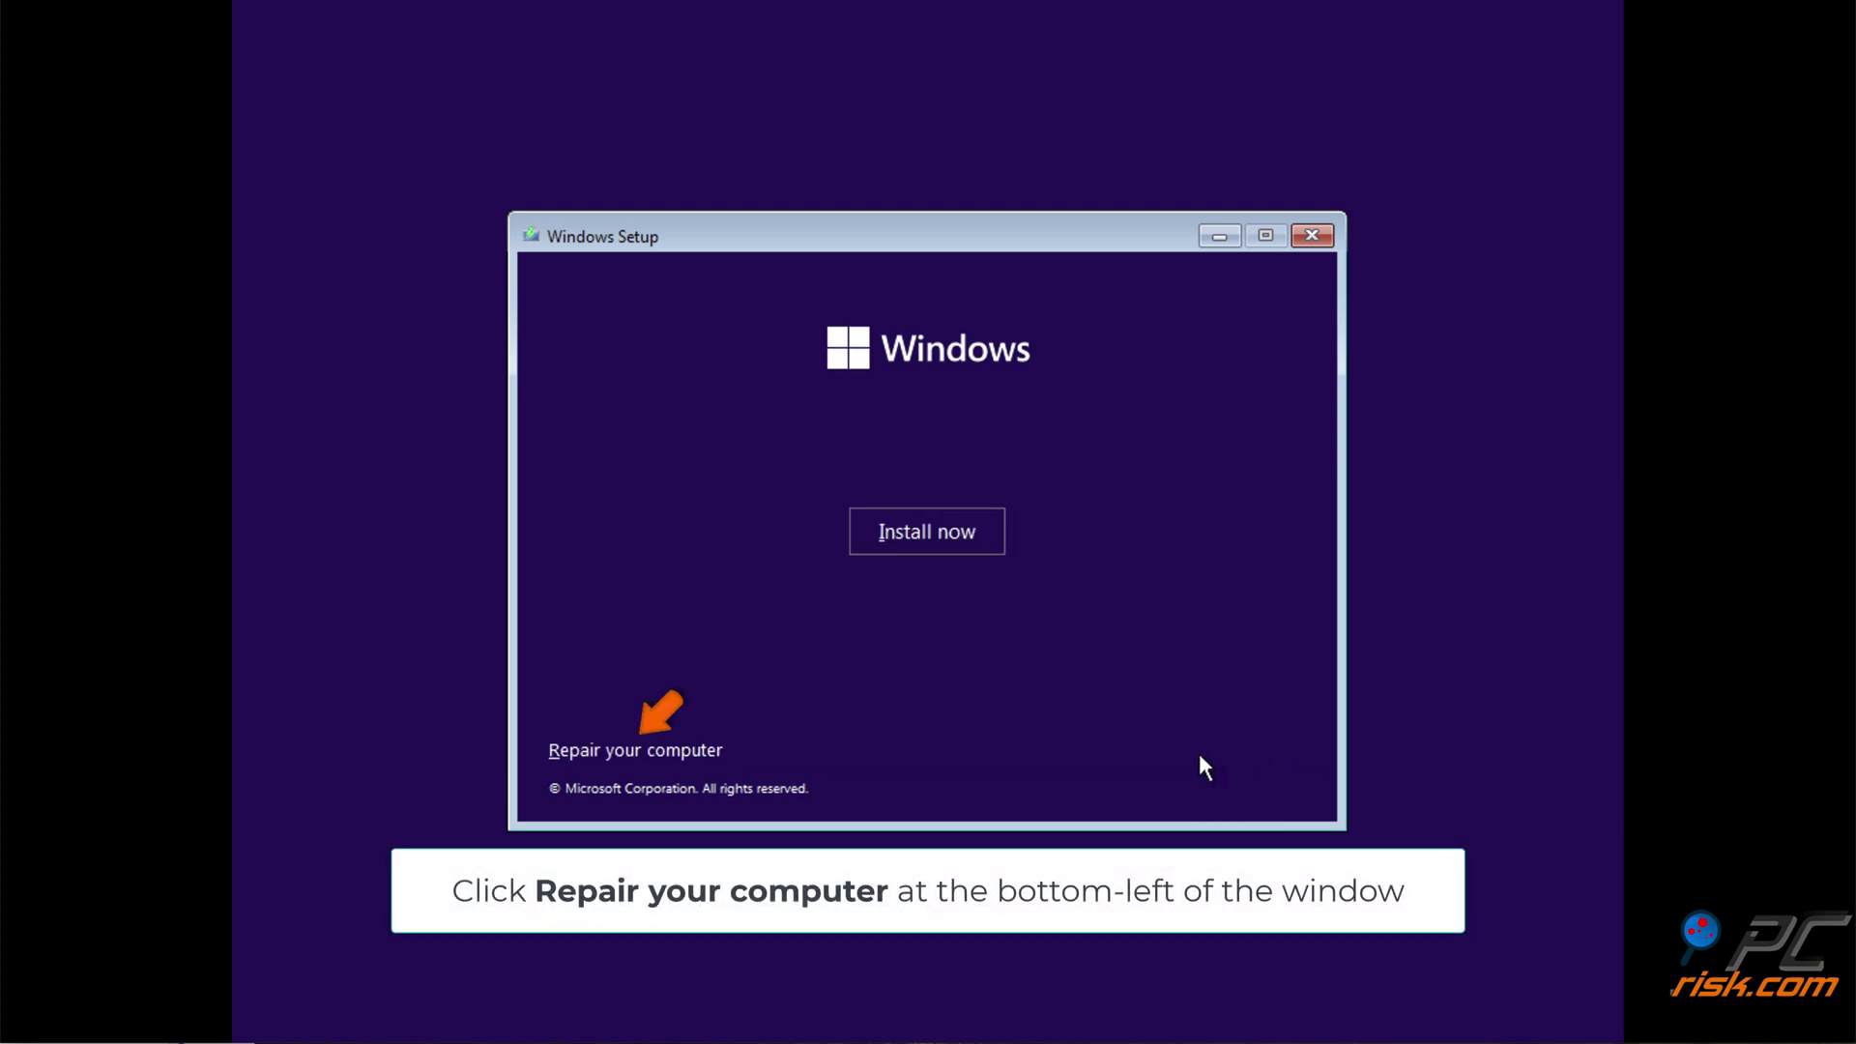
{"action": "left_click", "coordinate": [638, 753]}
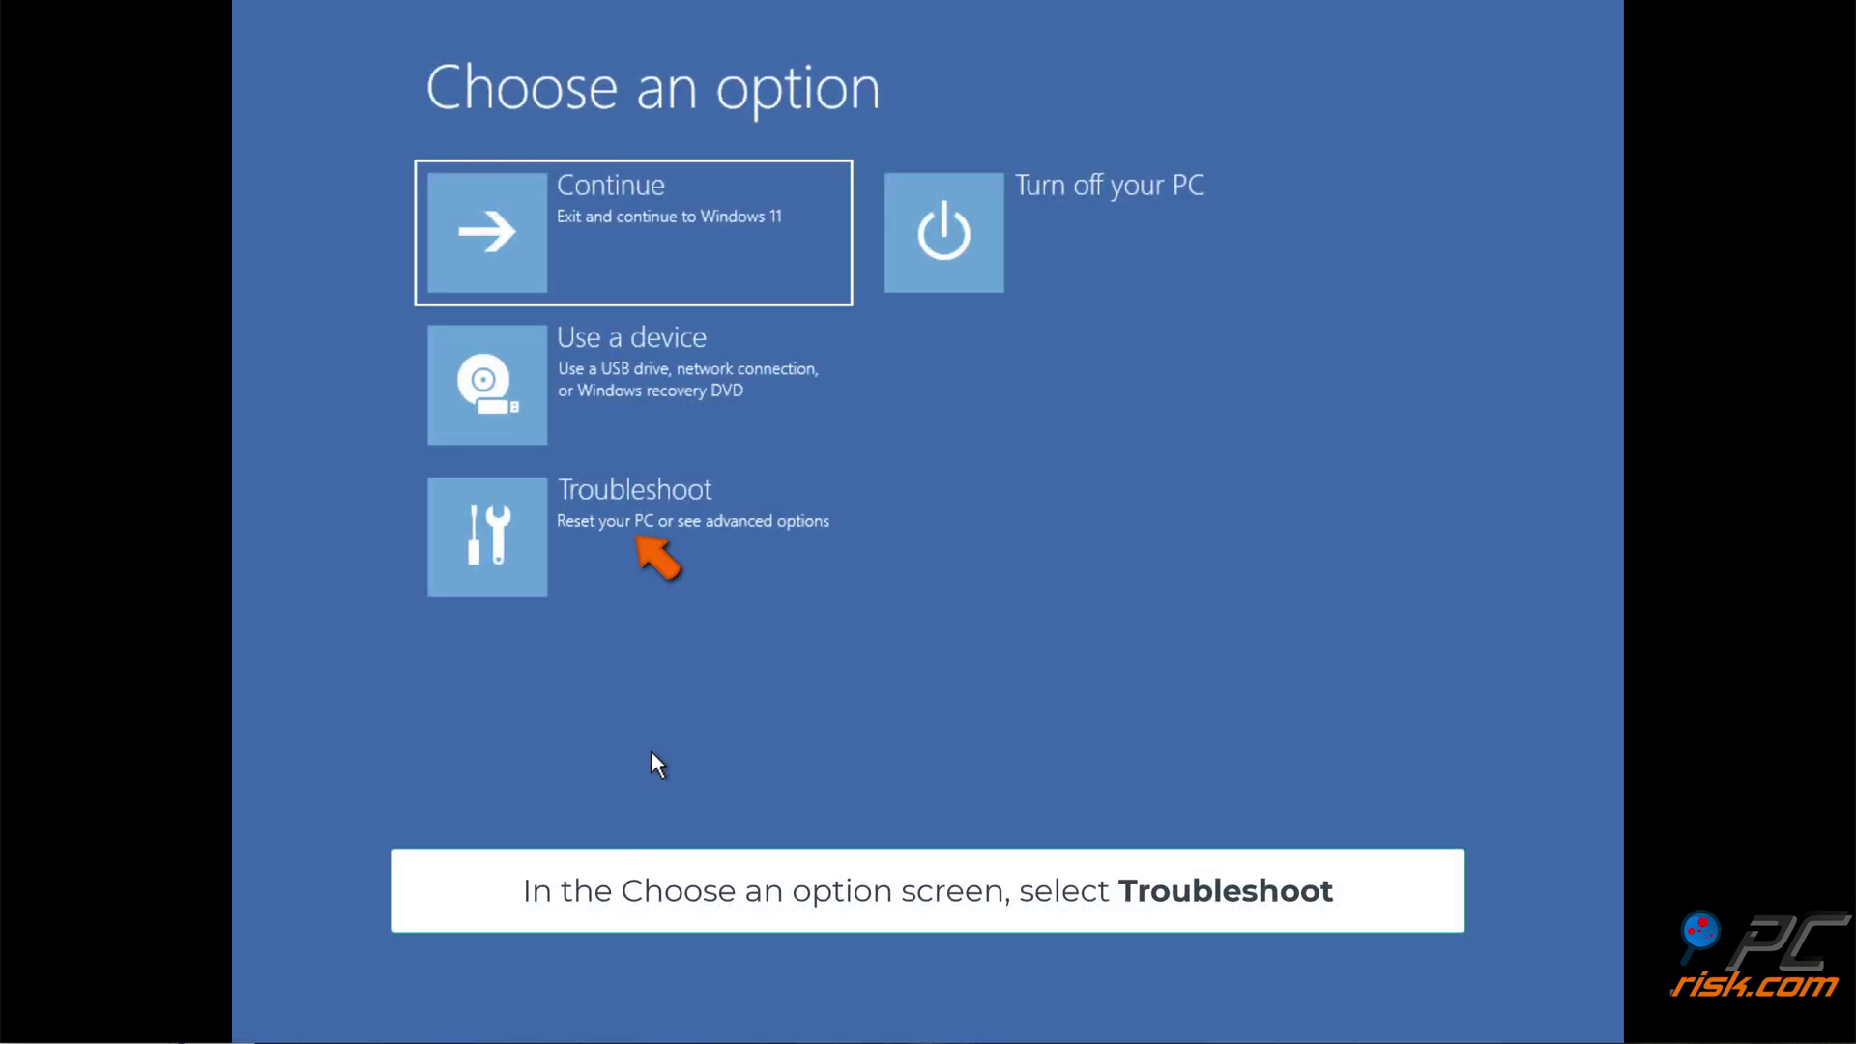
{"action": "left_click", "coordinate": [648, 545]}
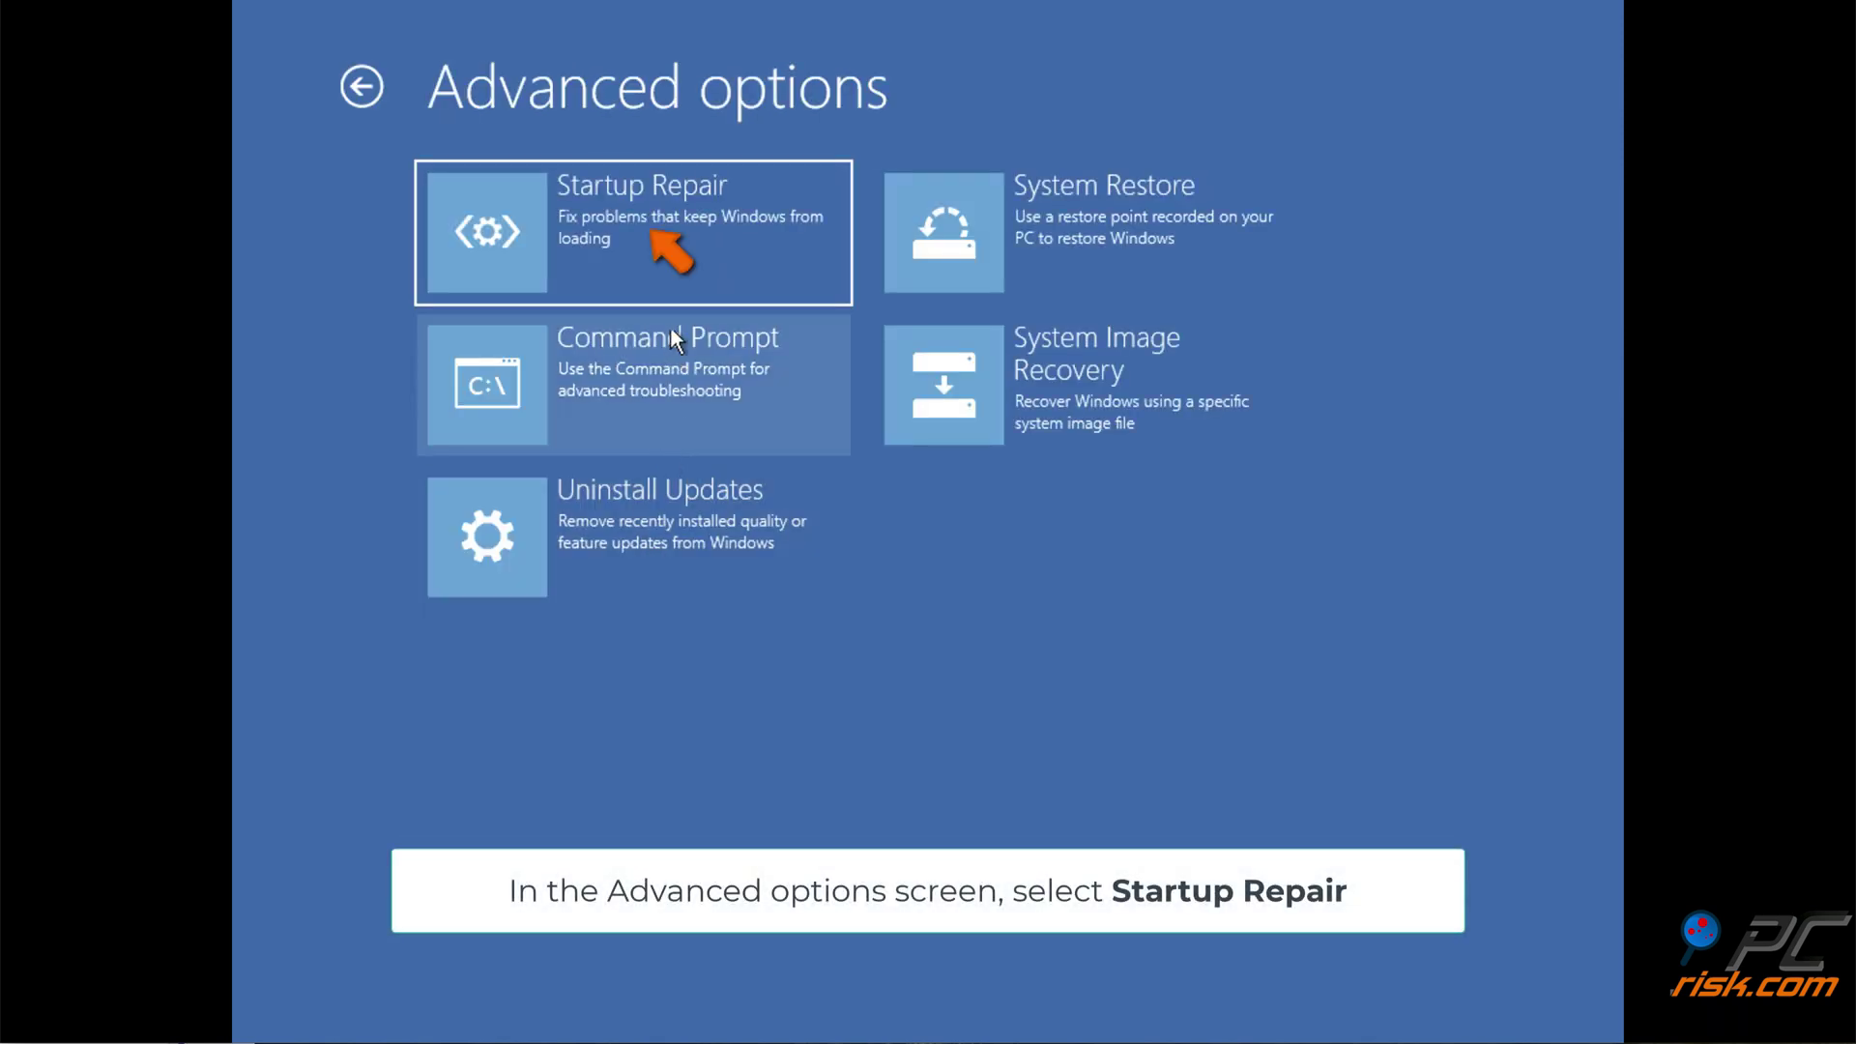
{"action": "left_click", "coordinate": [674, 268]}
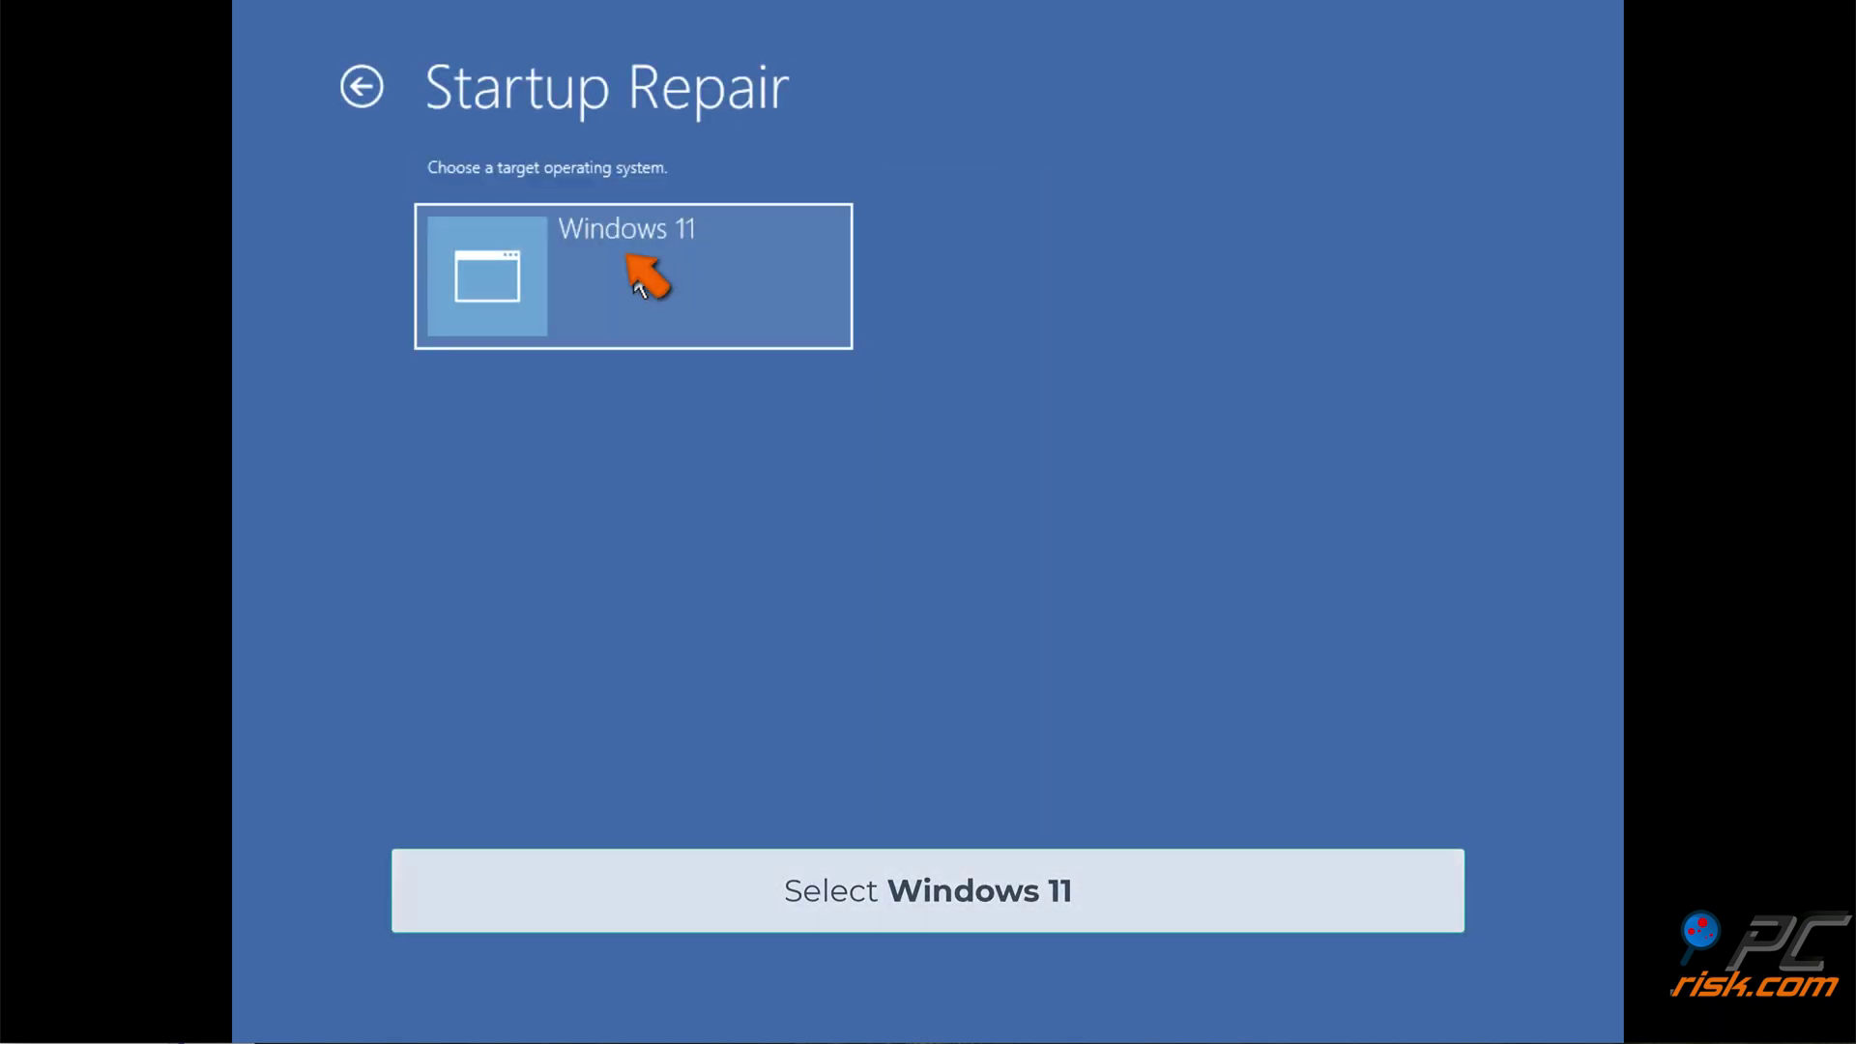
{"action": "left_click", "coordinate": [635, 273]}
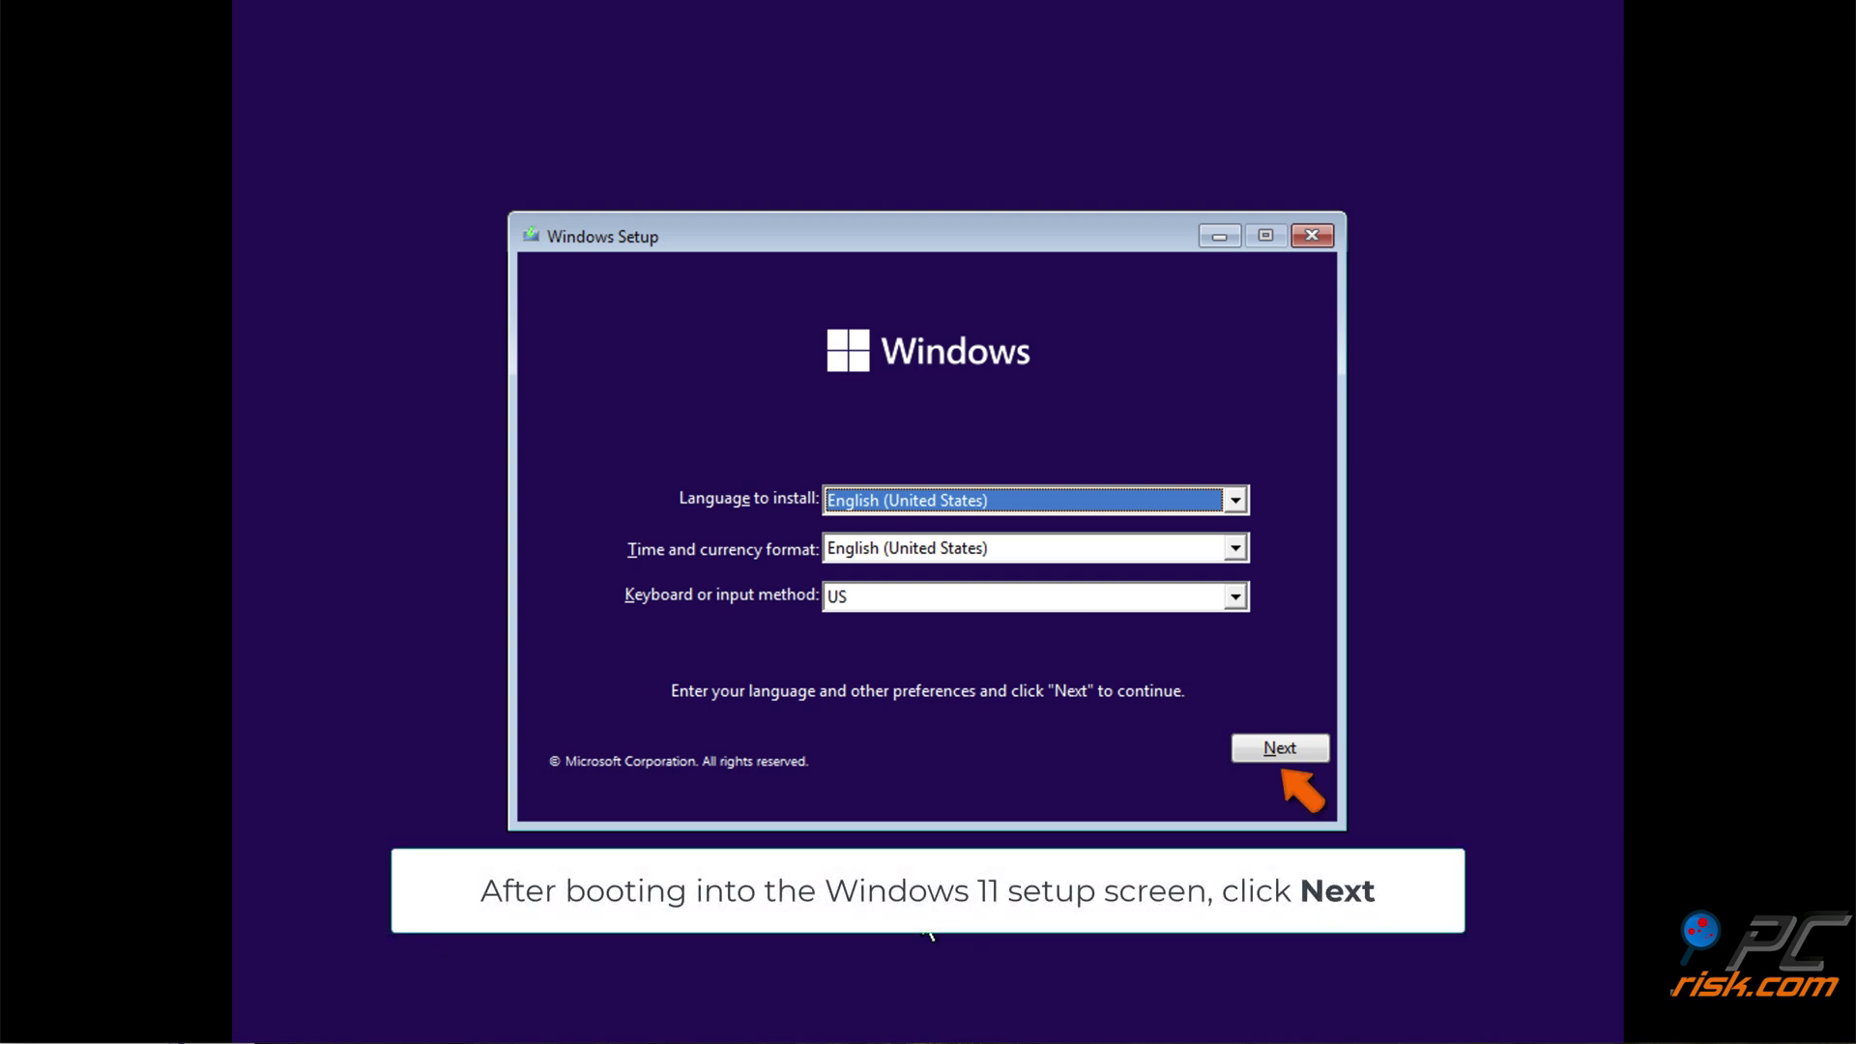
Step: Enter the repair environment from Windows Setup and open Command Prompt from the advanced troubleshooting options
{"action": "left_click", "coordinate": [1280, 748]}
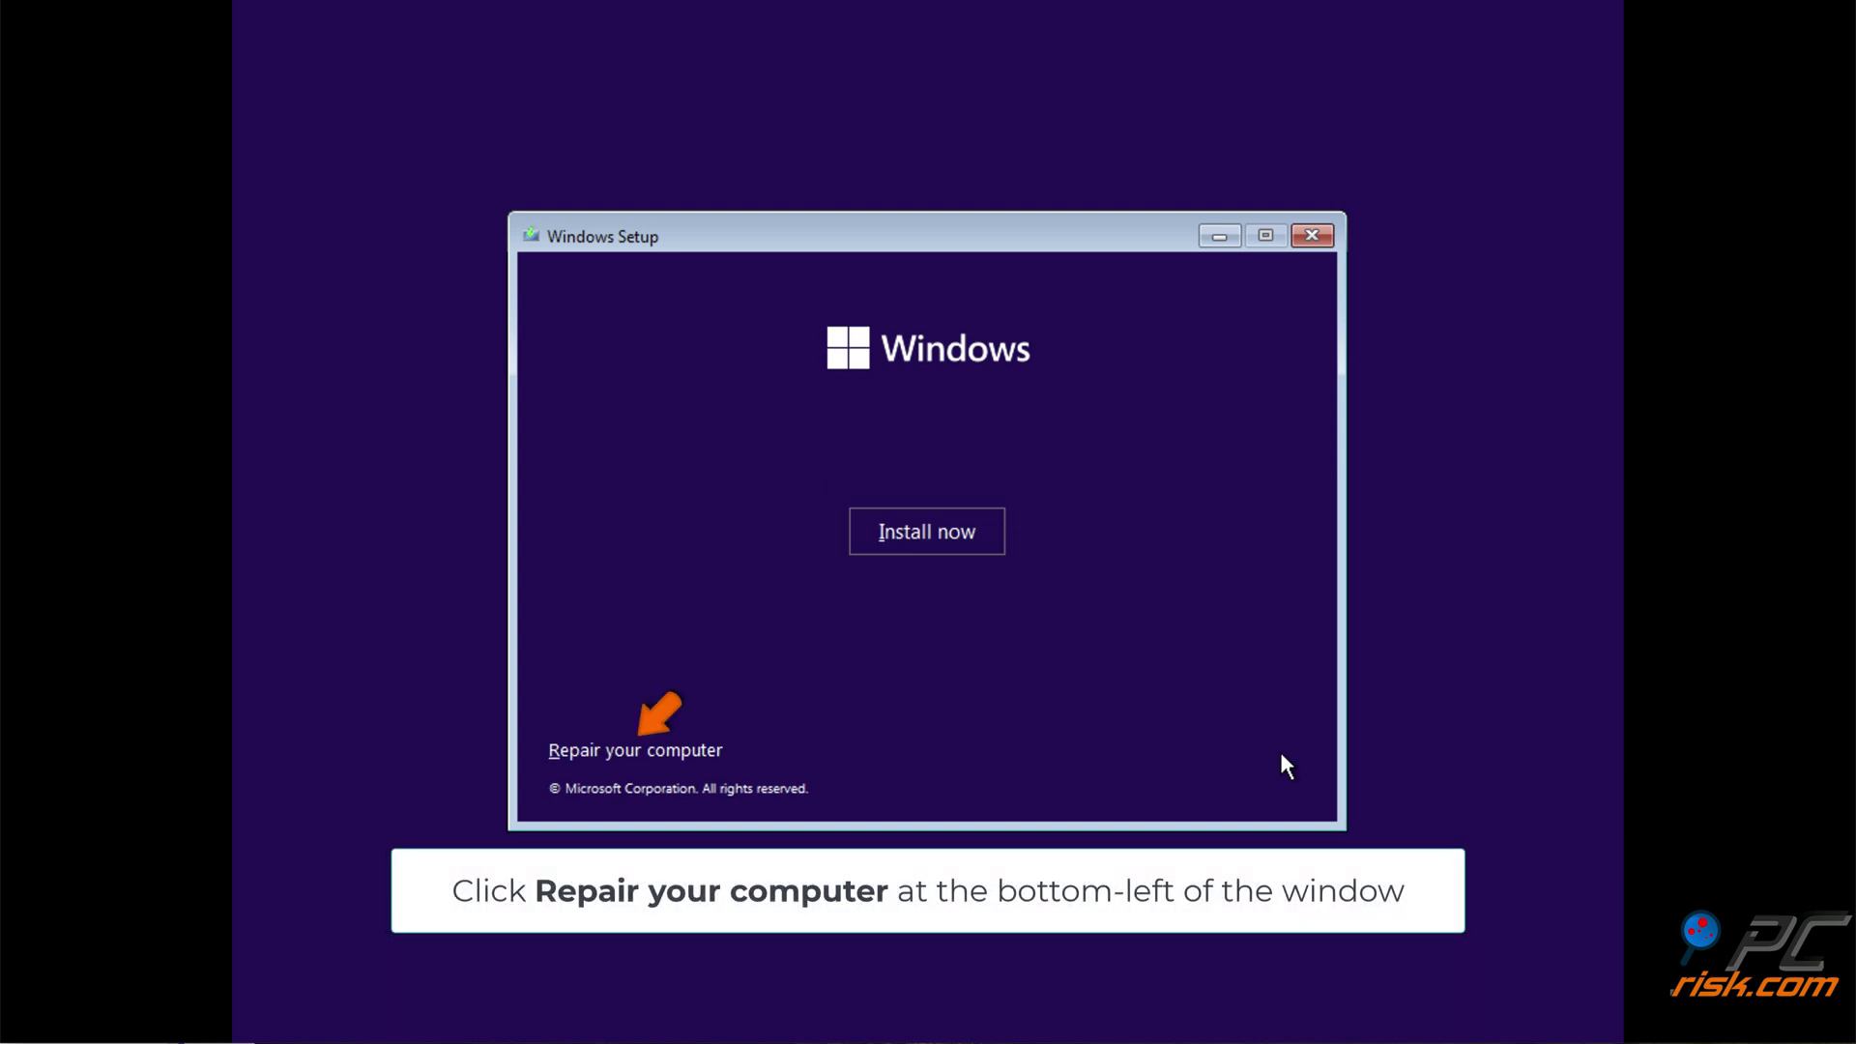
{"action": "left_click", "coordinate": [647, 758]}
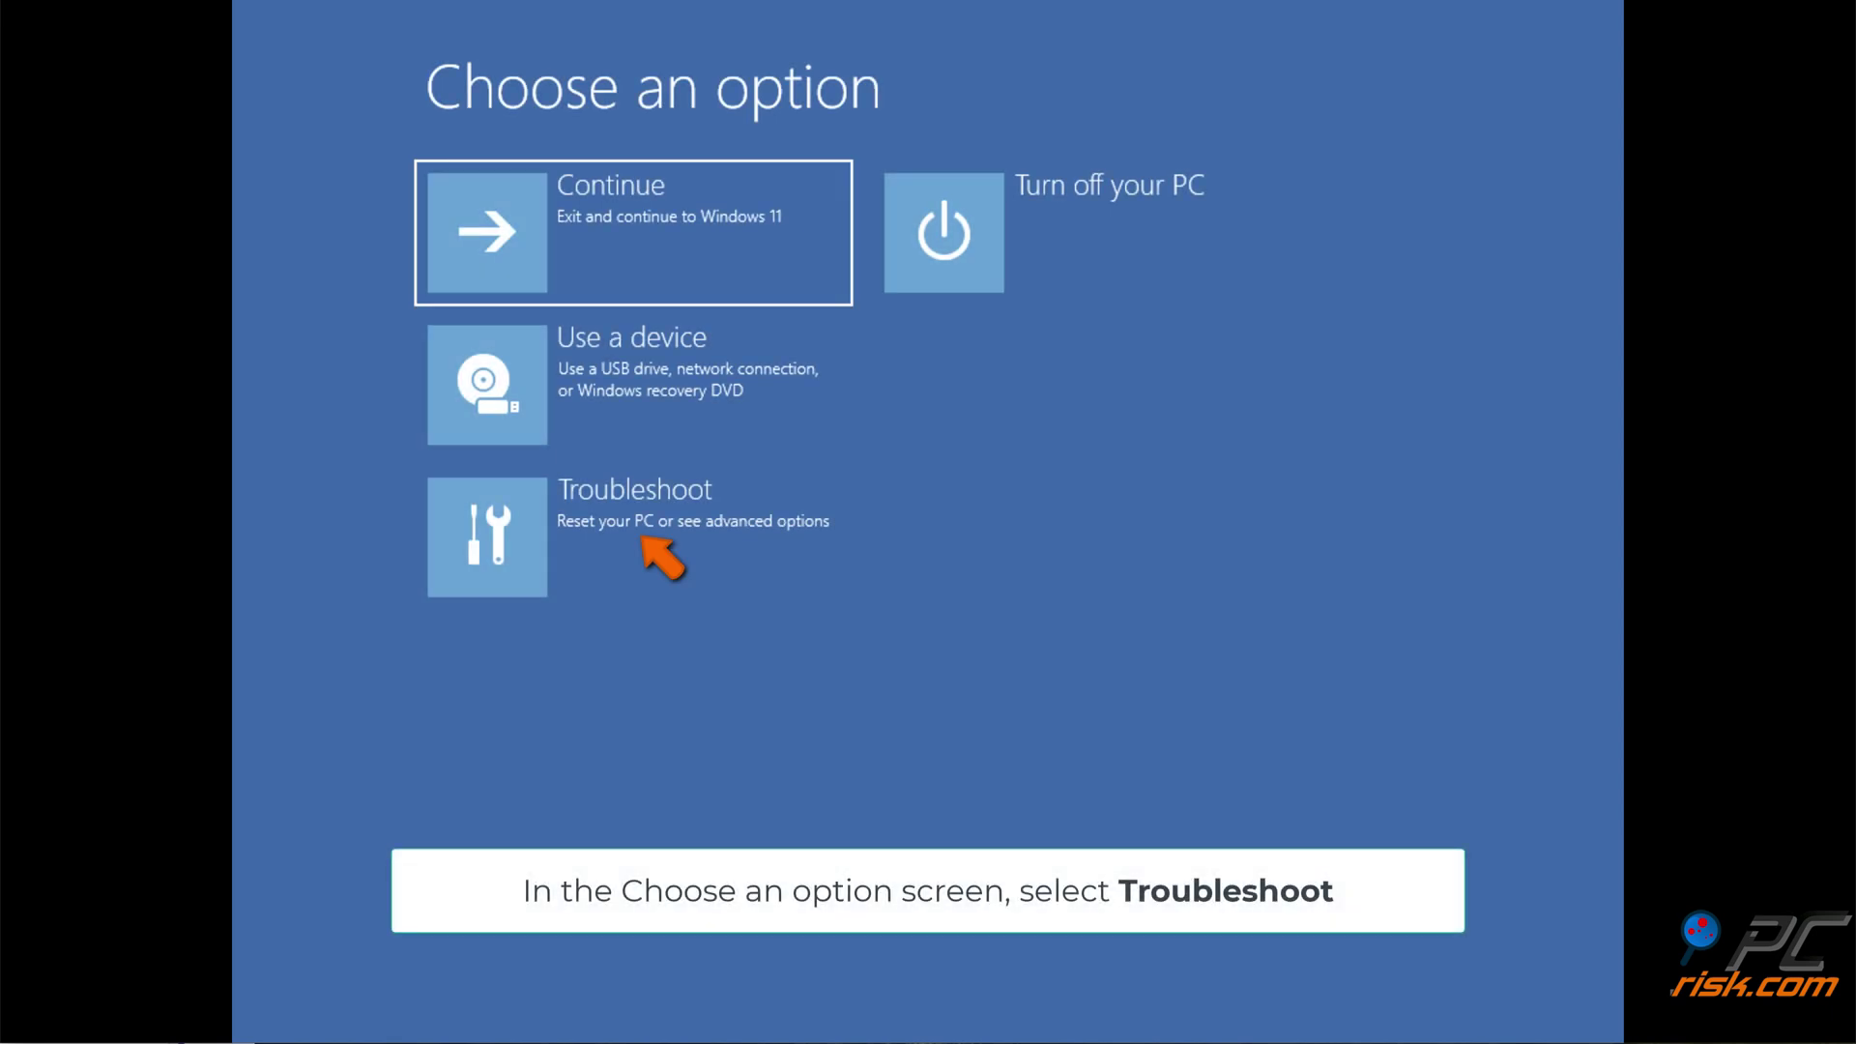
{"action": "left_click", "coordinate": [658, 565]}
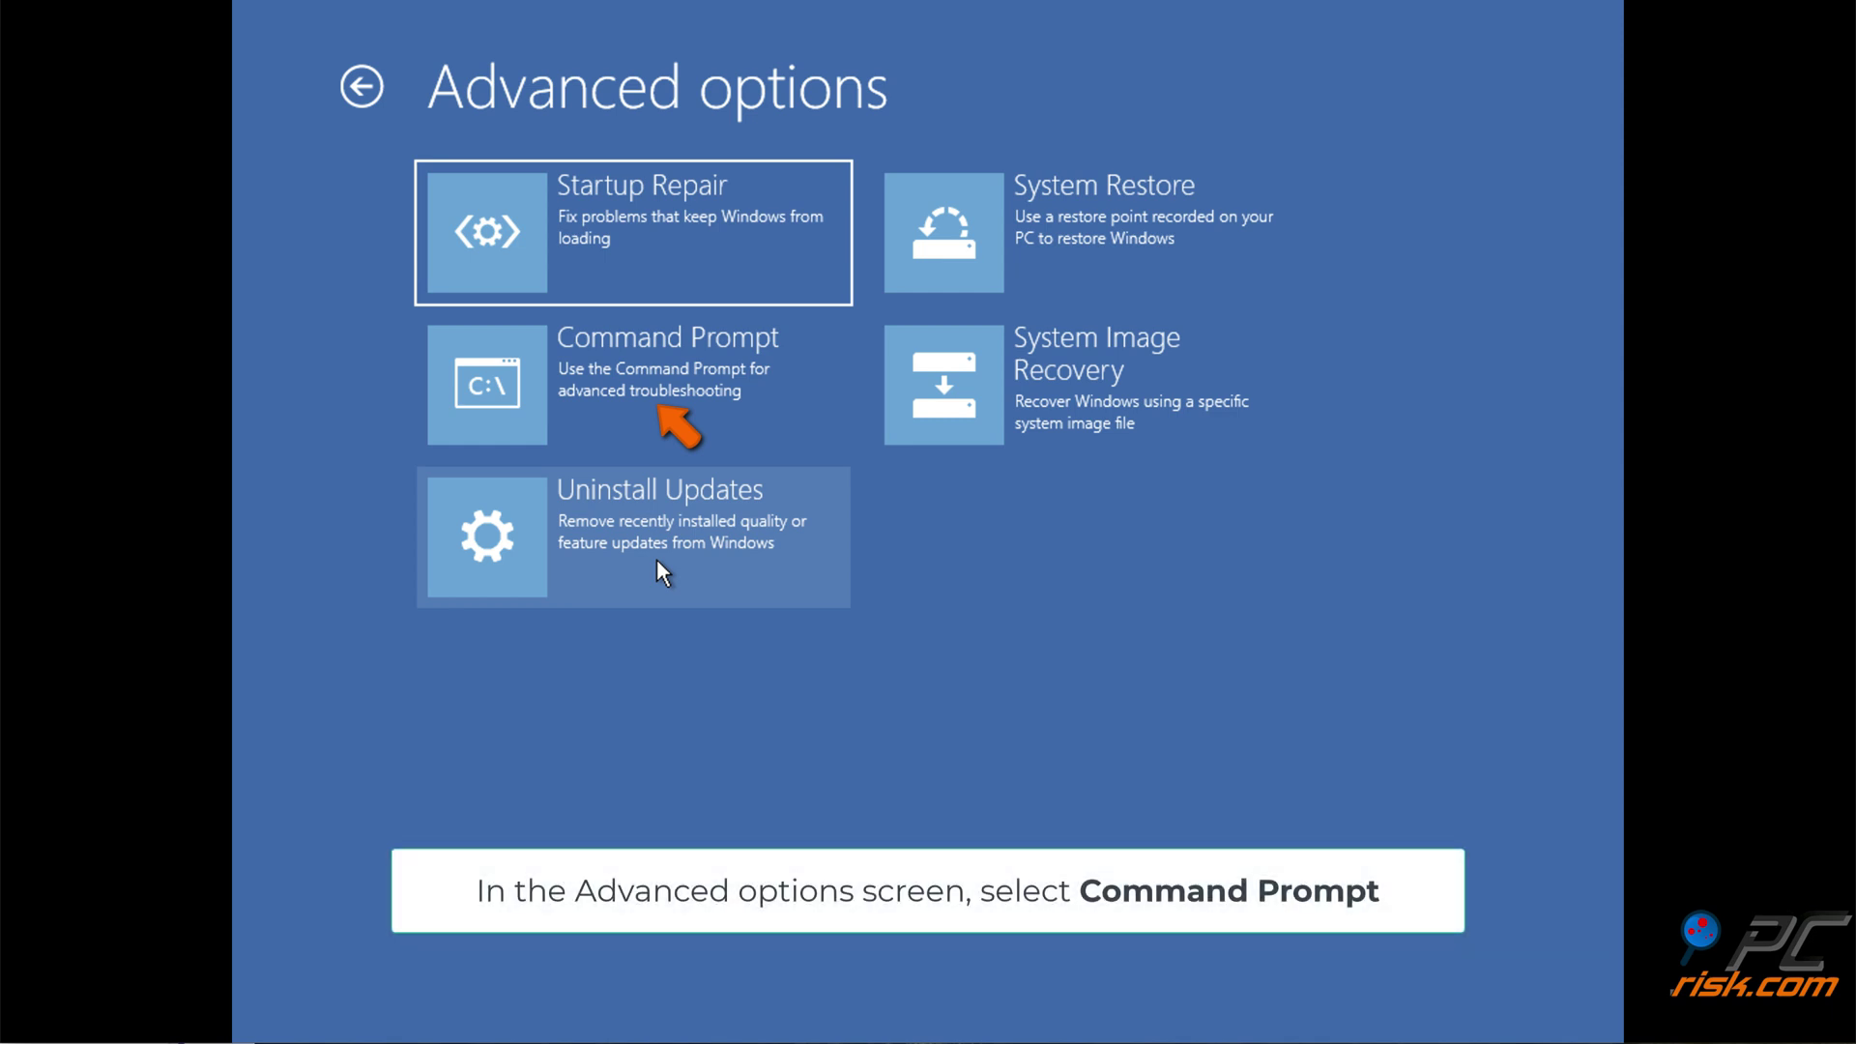
{"action": "left_click", "coordinate": [670, 434]}
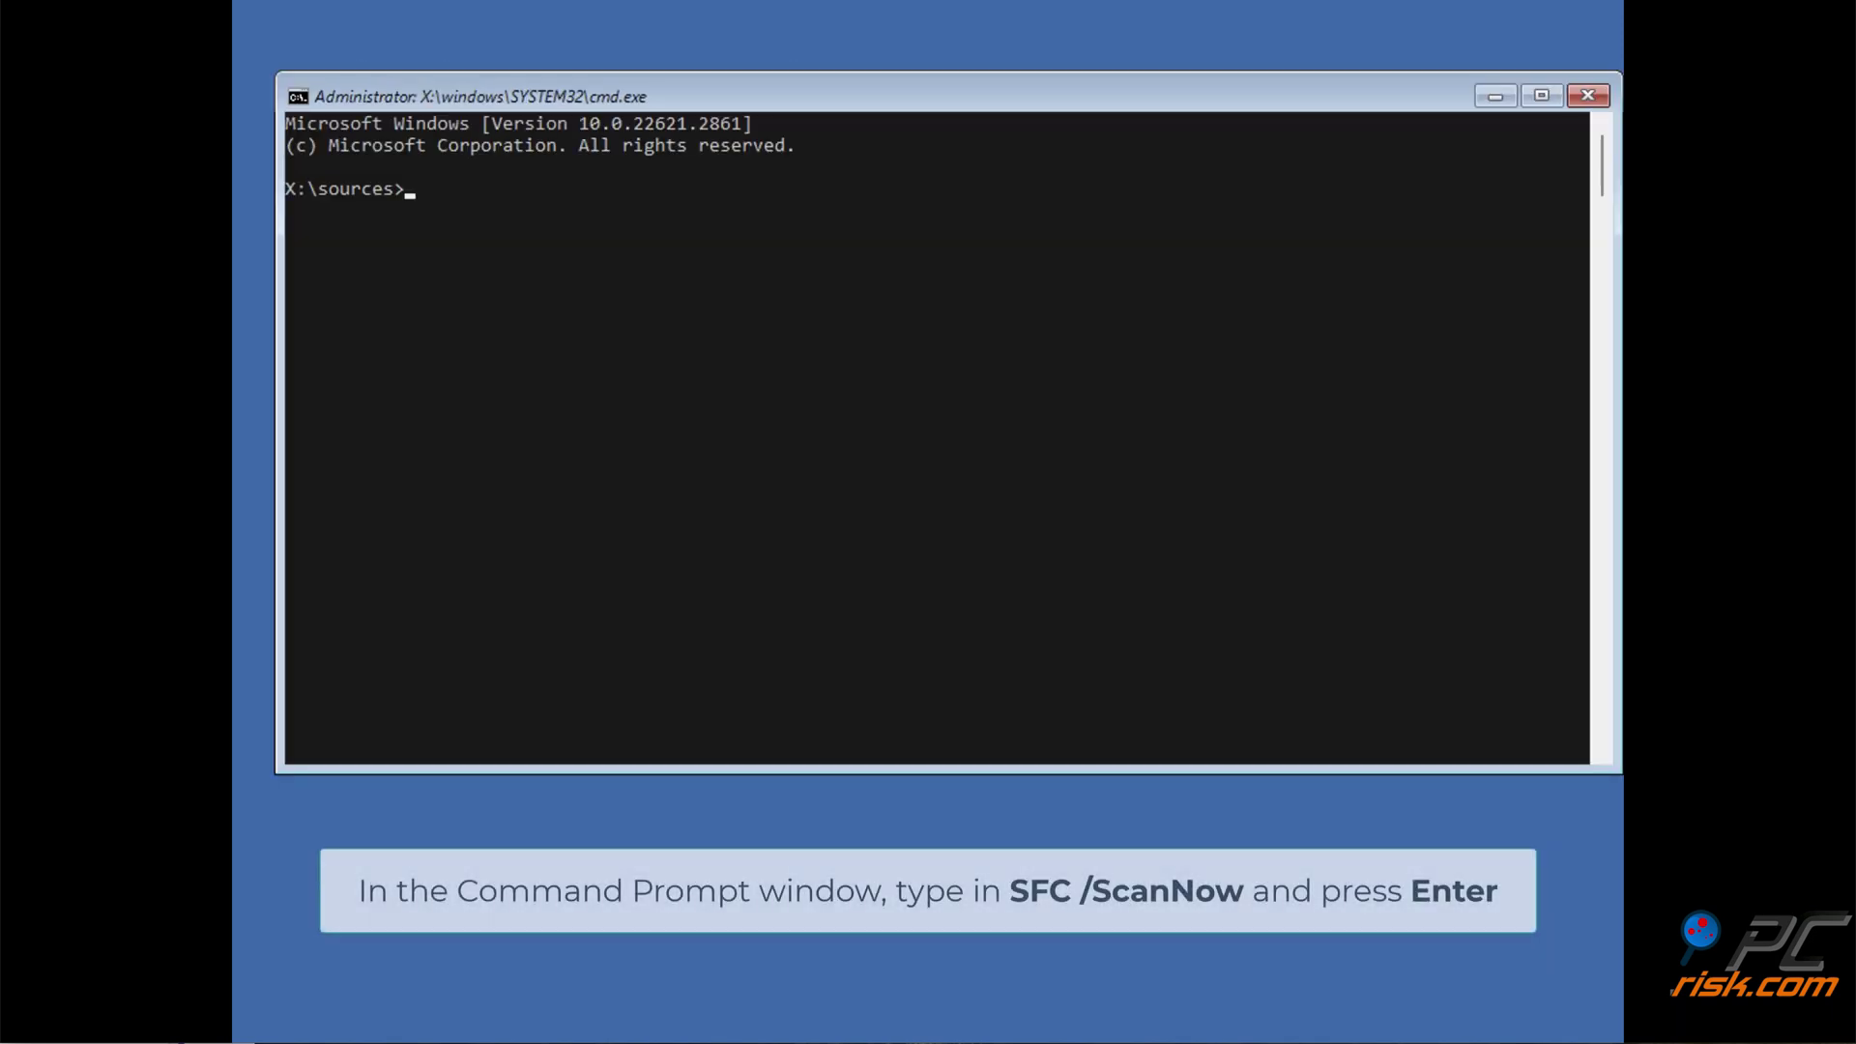
Step: Run sfc /scannow to repair system files and chkdsk c: /f /r to check drive C
{"action": "type", "text": "sfc /scannow"}
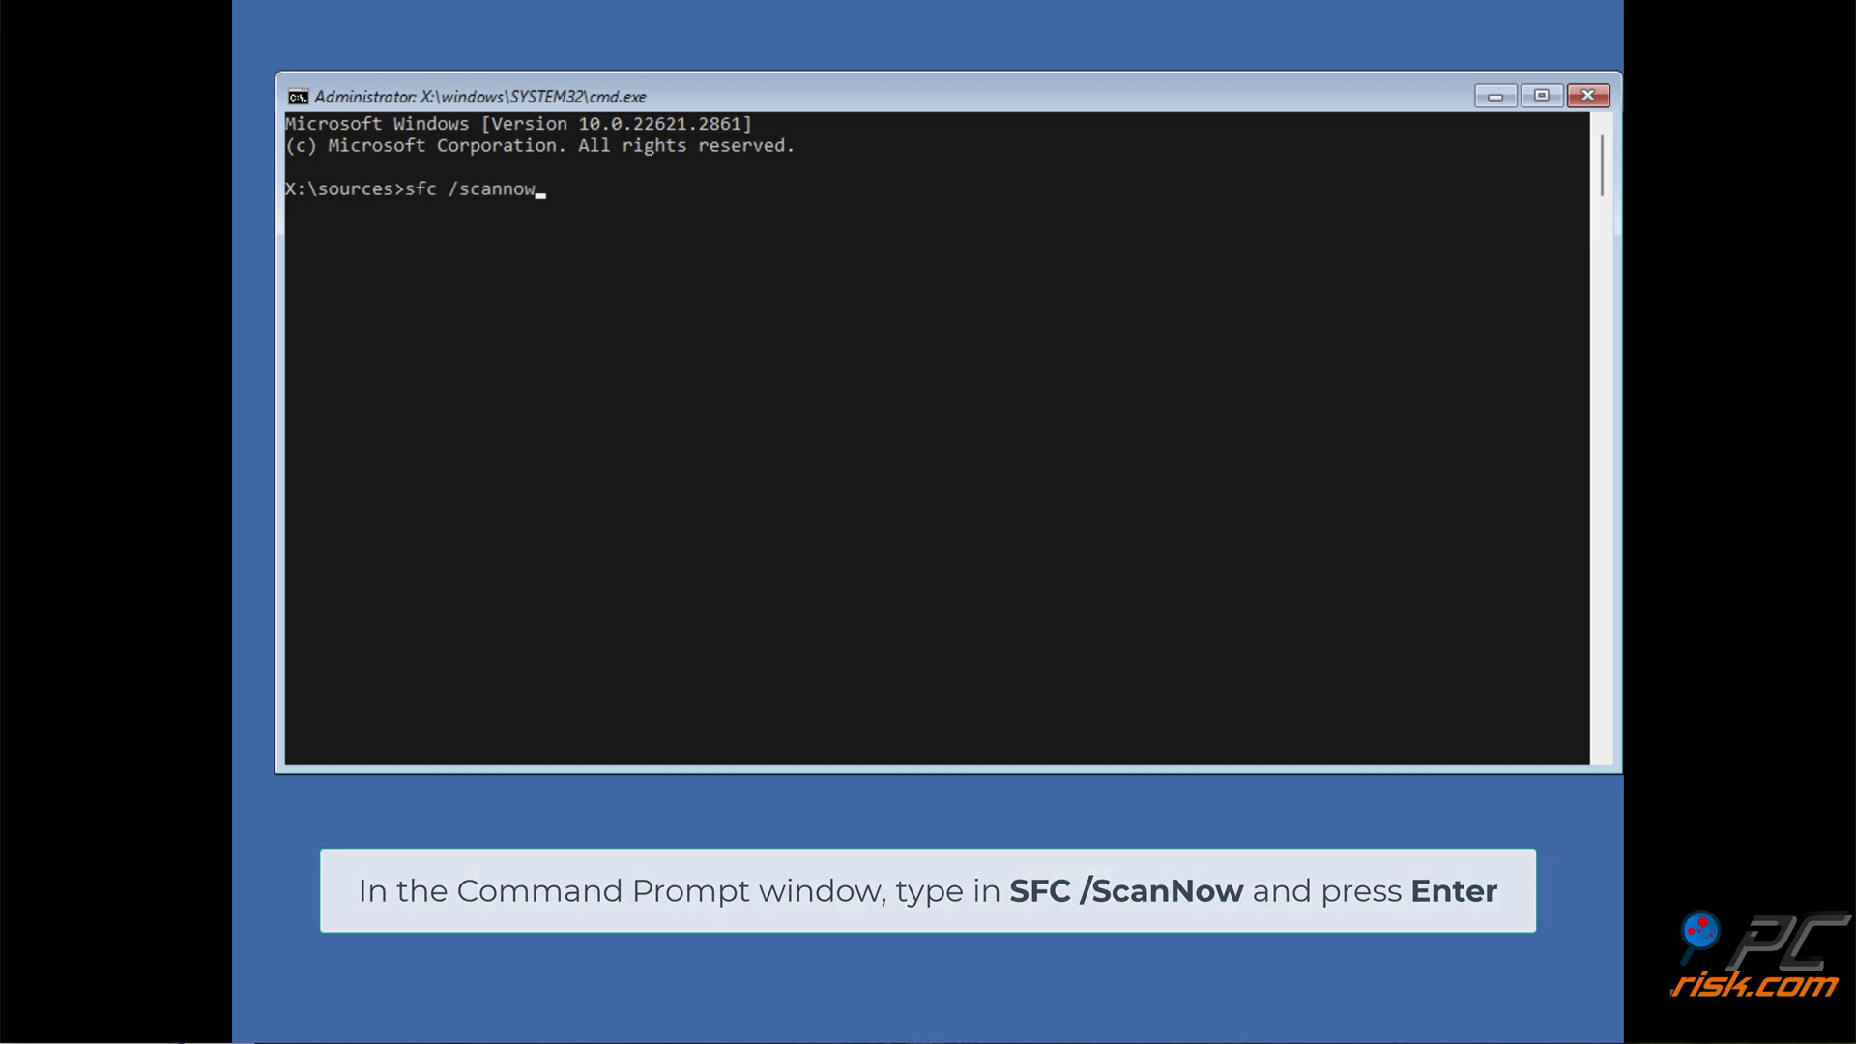
{"action": "key", "text": "Return"}
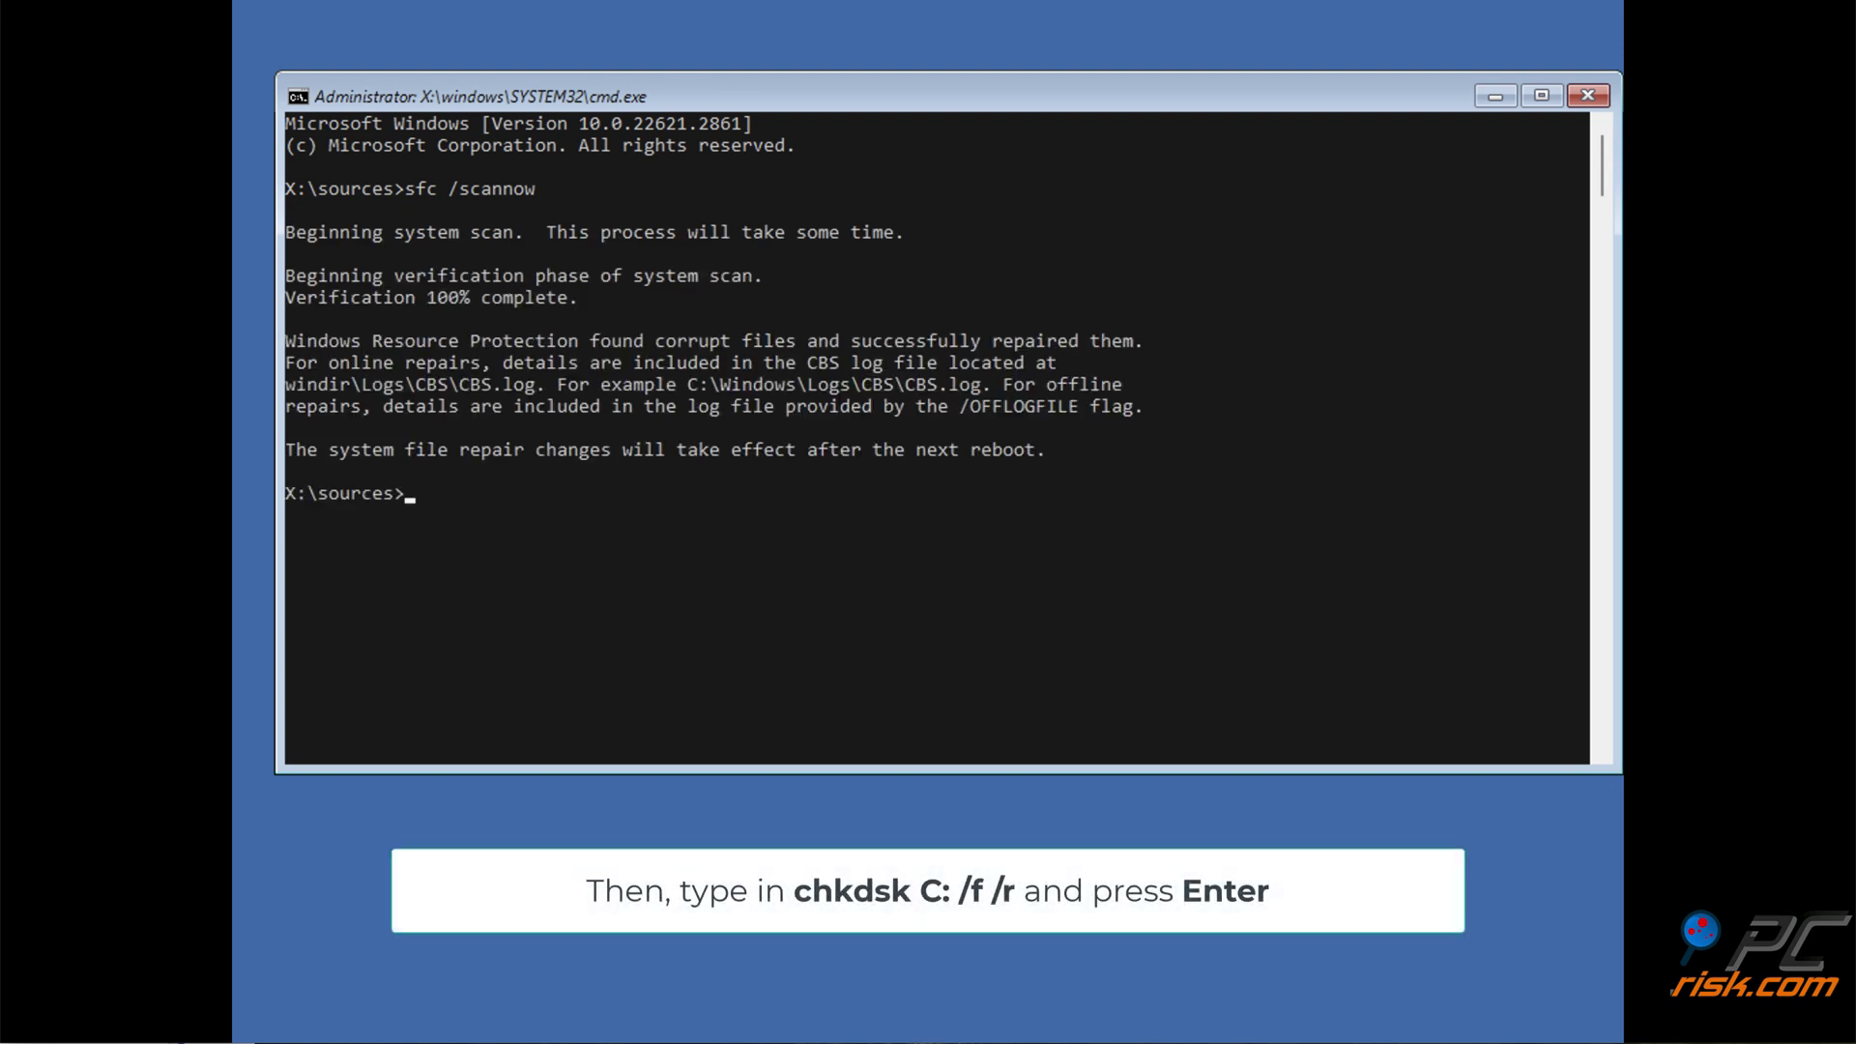
{"action": "type", "text": "chkdsk c: /f /r"}
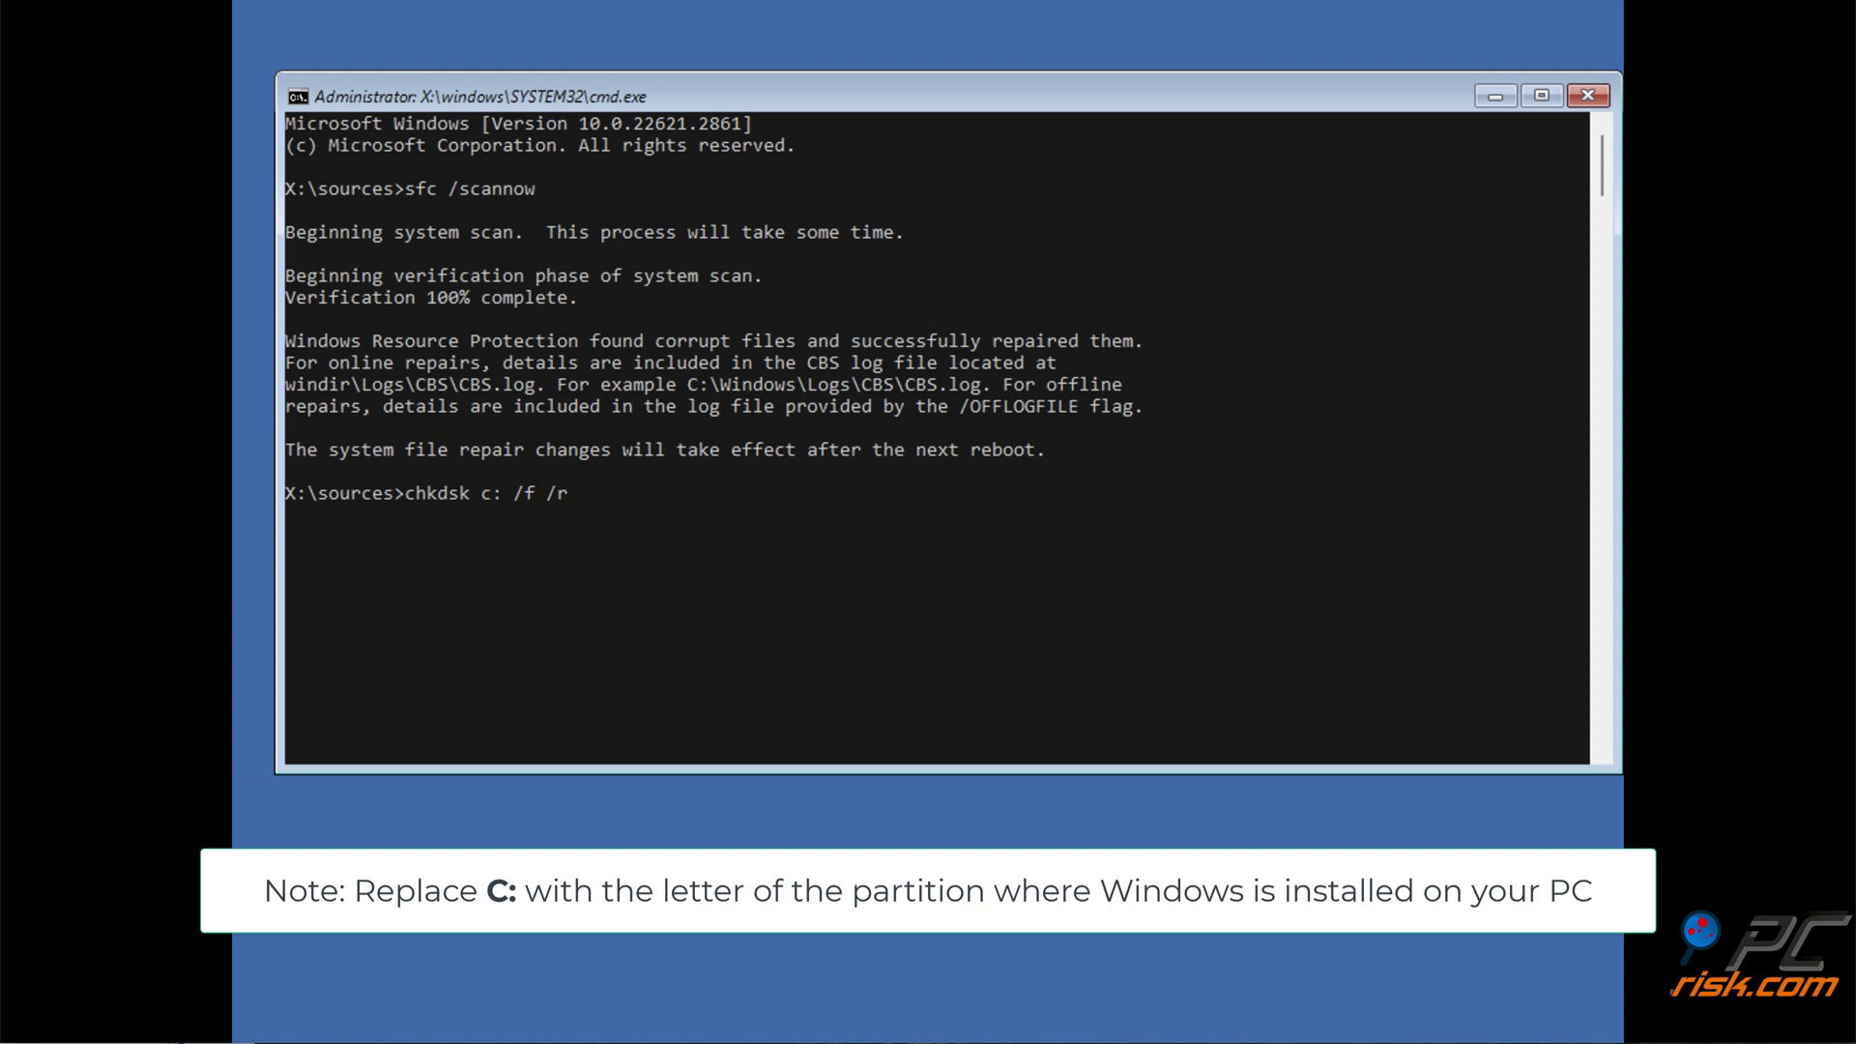
{"action": "key", "text": "Return"}
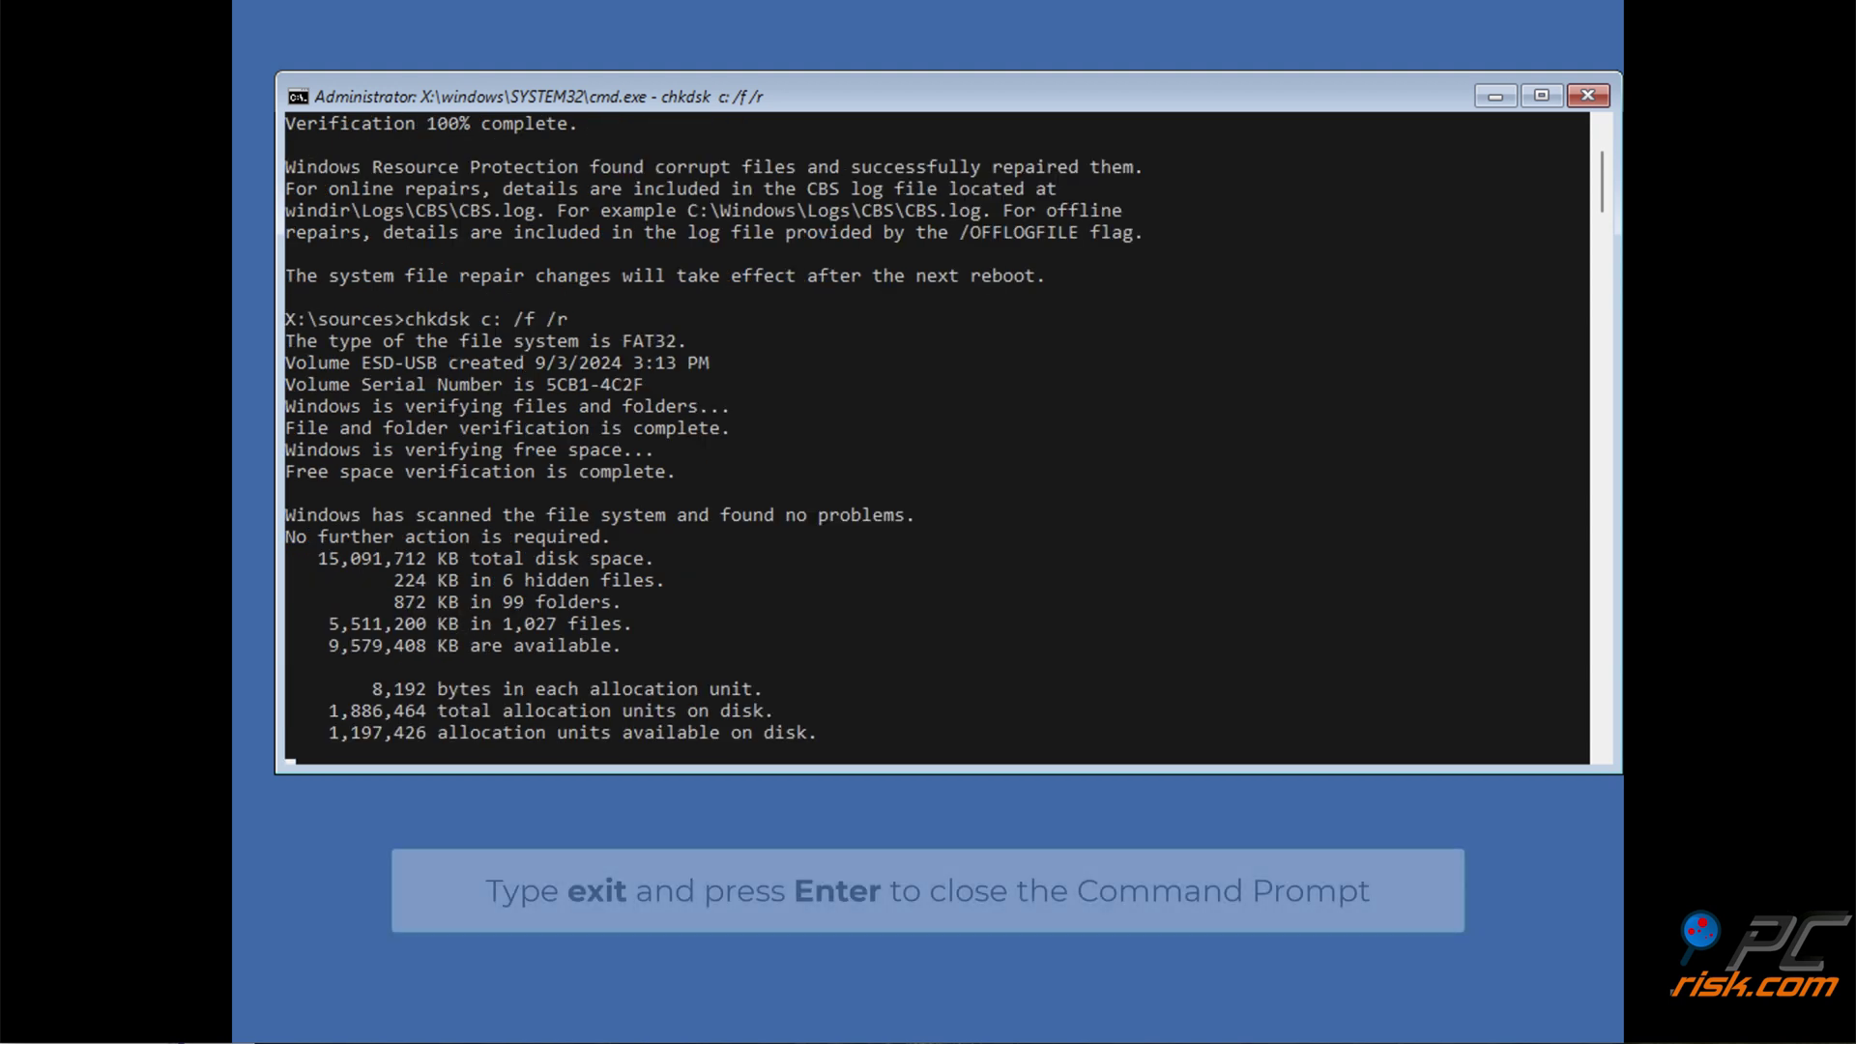
Step: Close Command Prompt with exit and continue to Windows 11
{"action": "type", "text": "exit"}
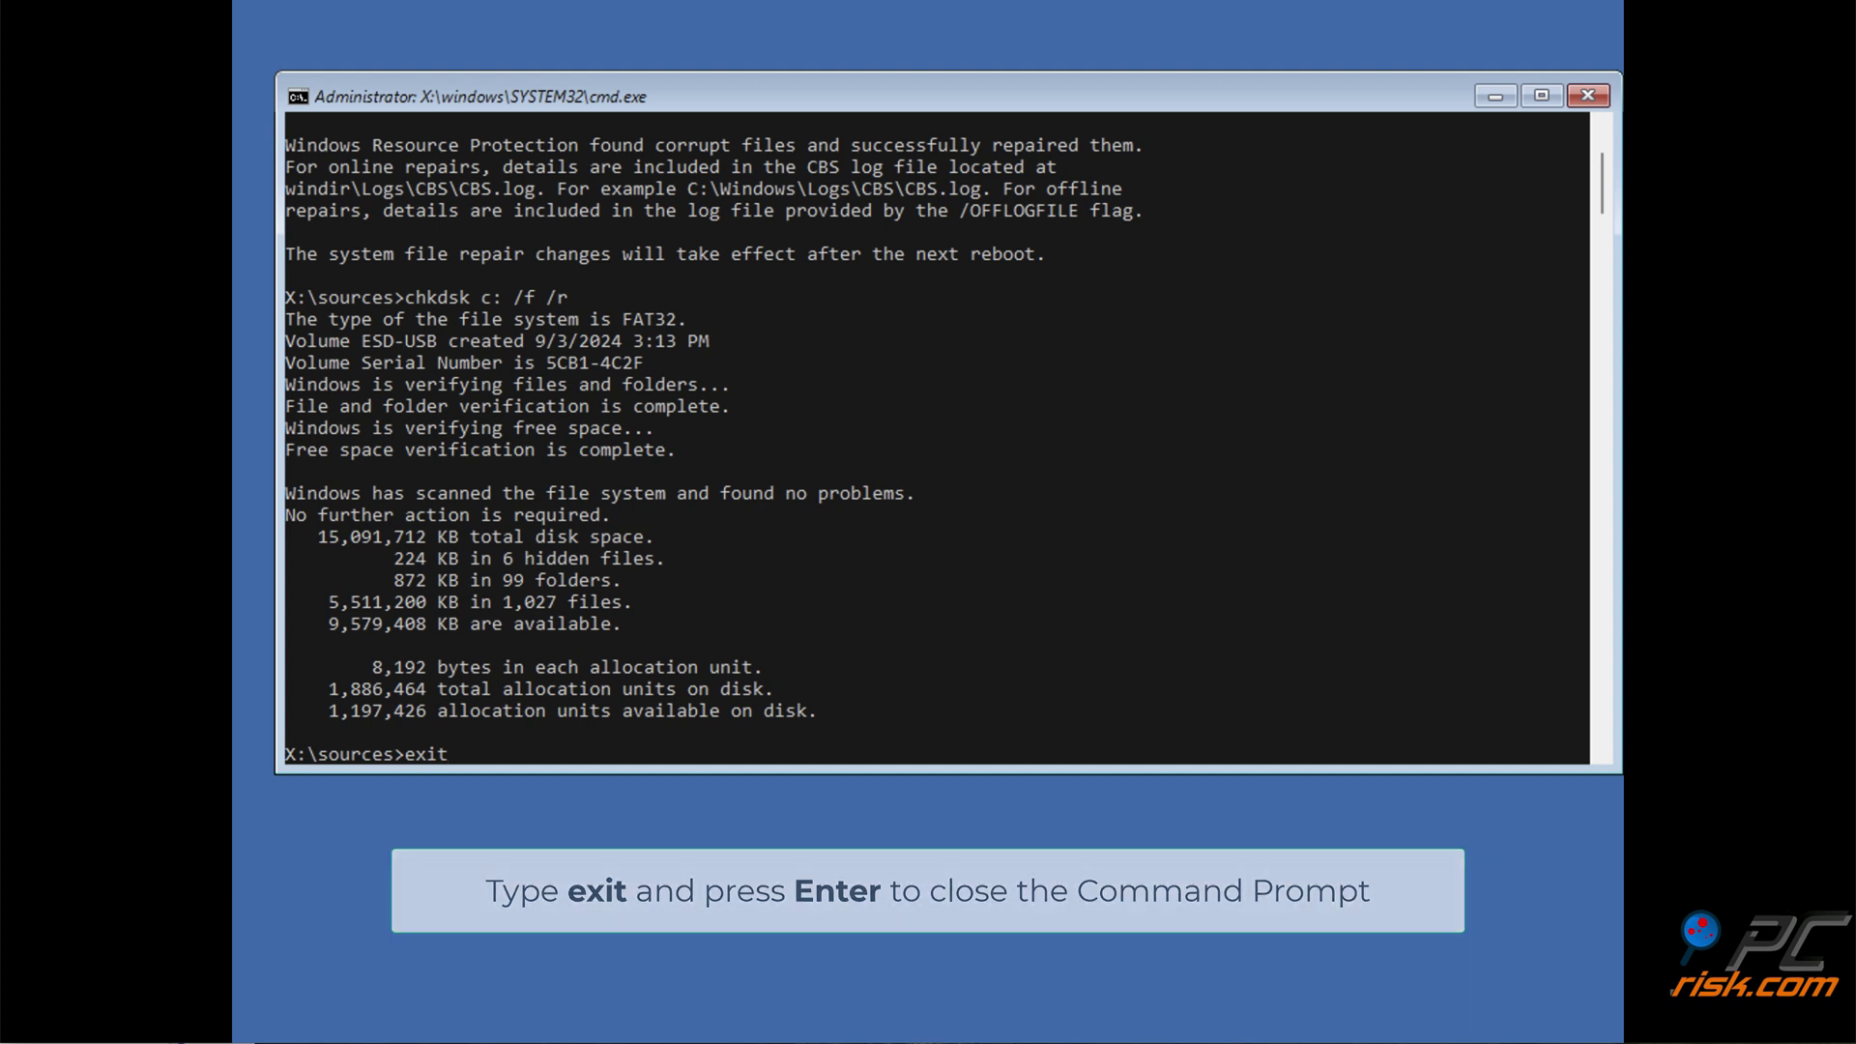
{"action": "key", "text": "Return"}
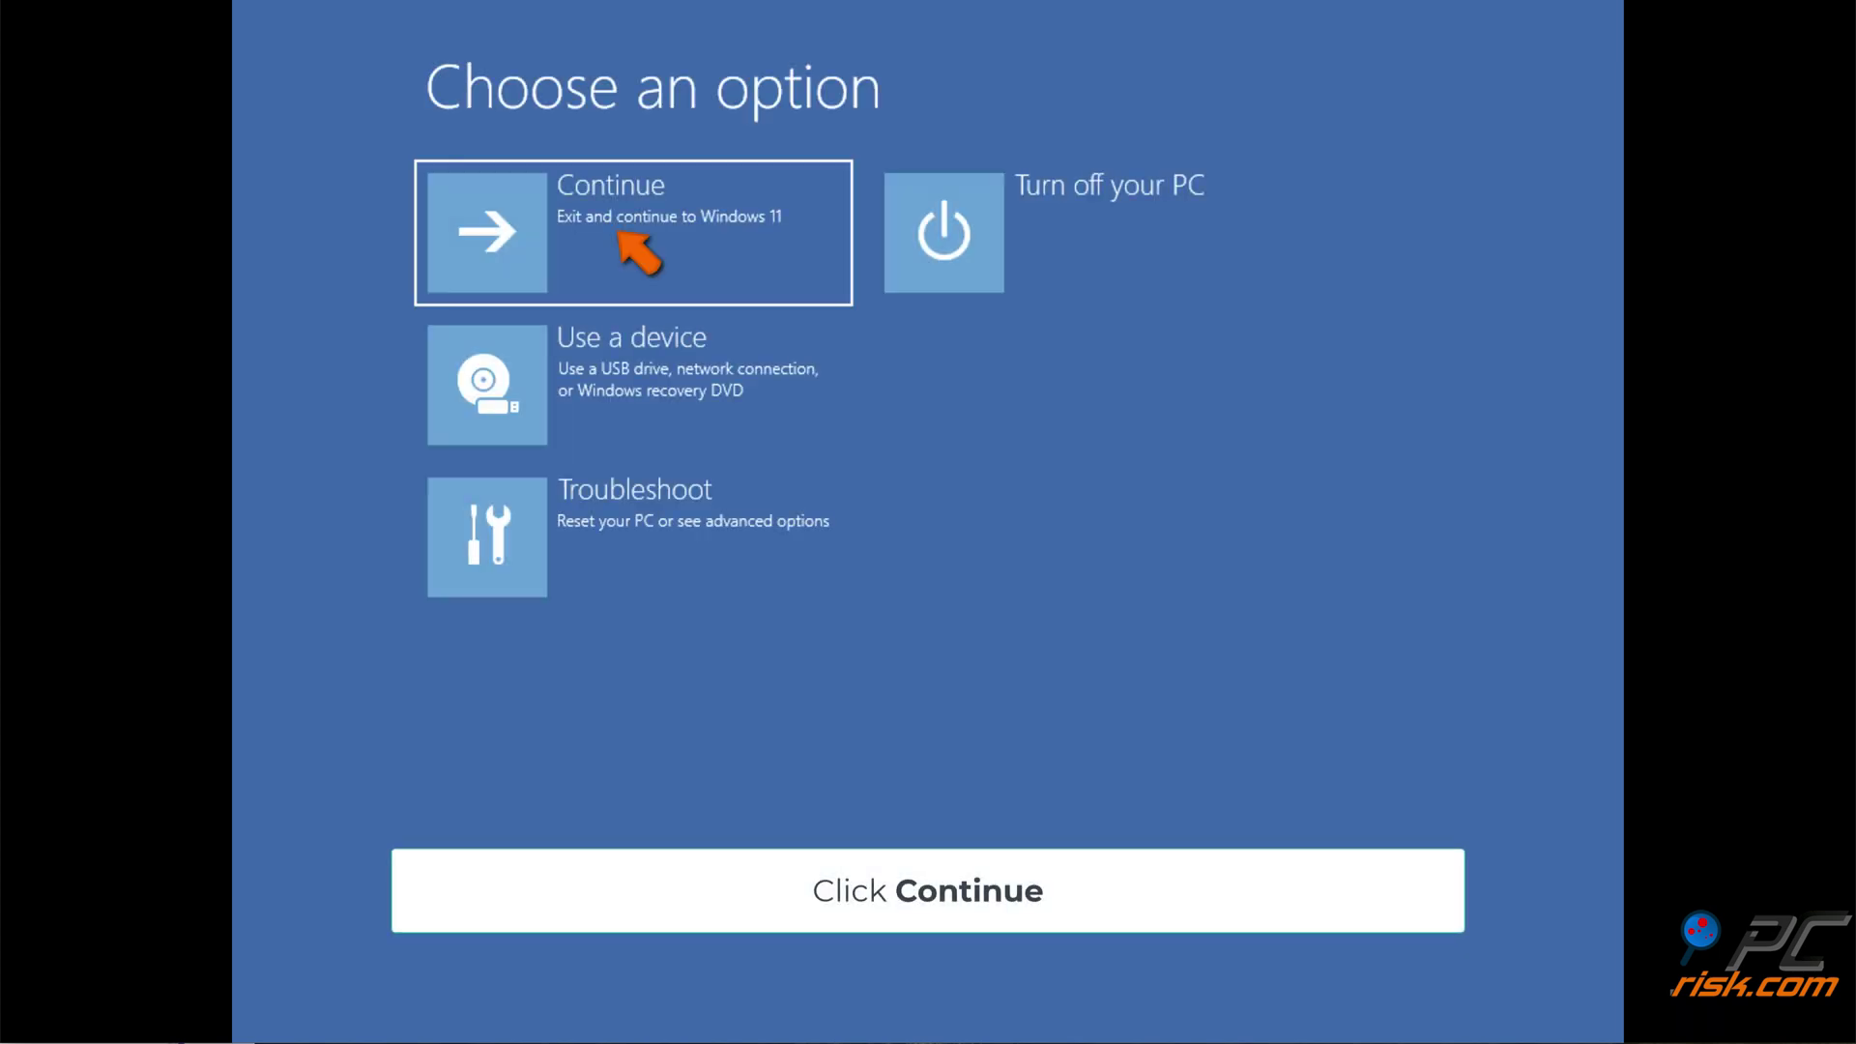
{"action": "left_click", "coordinate": [649, 276]}
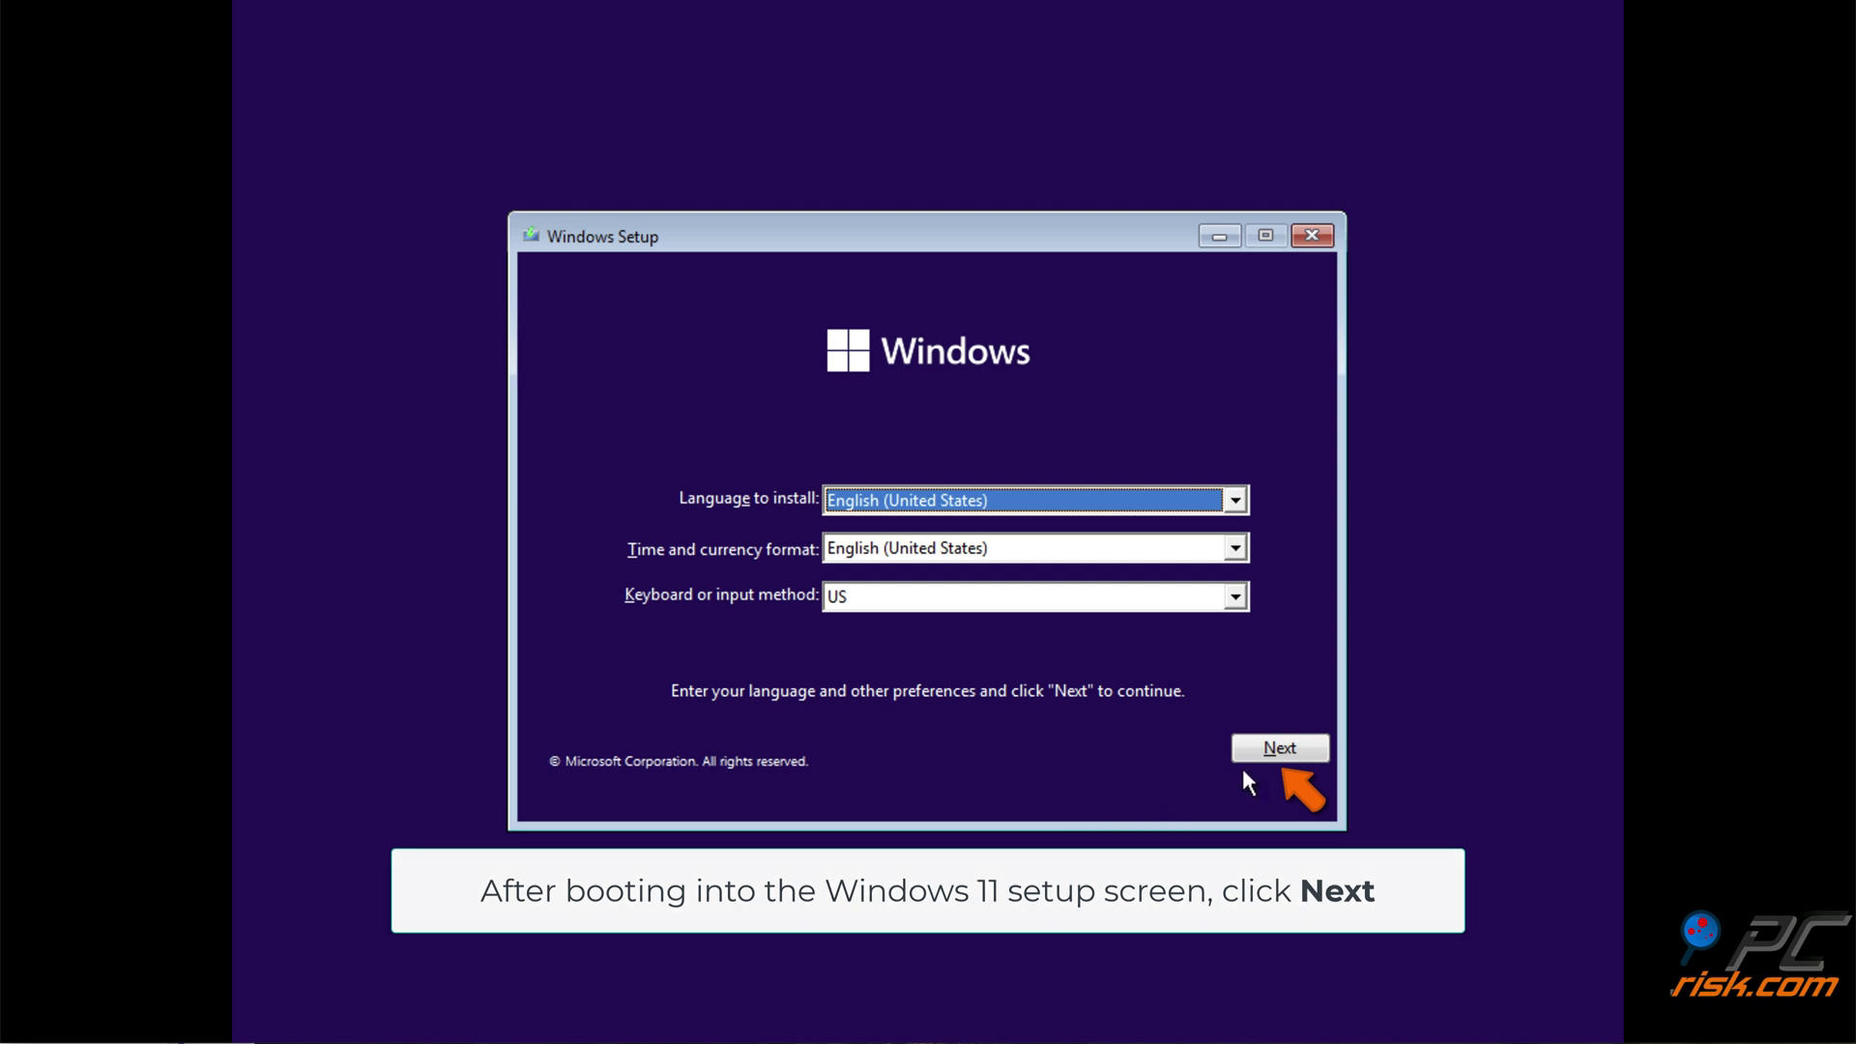
{"action": "left_click", "coordinate": [1280, 754]}
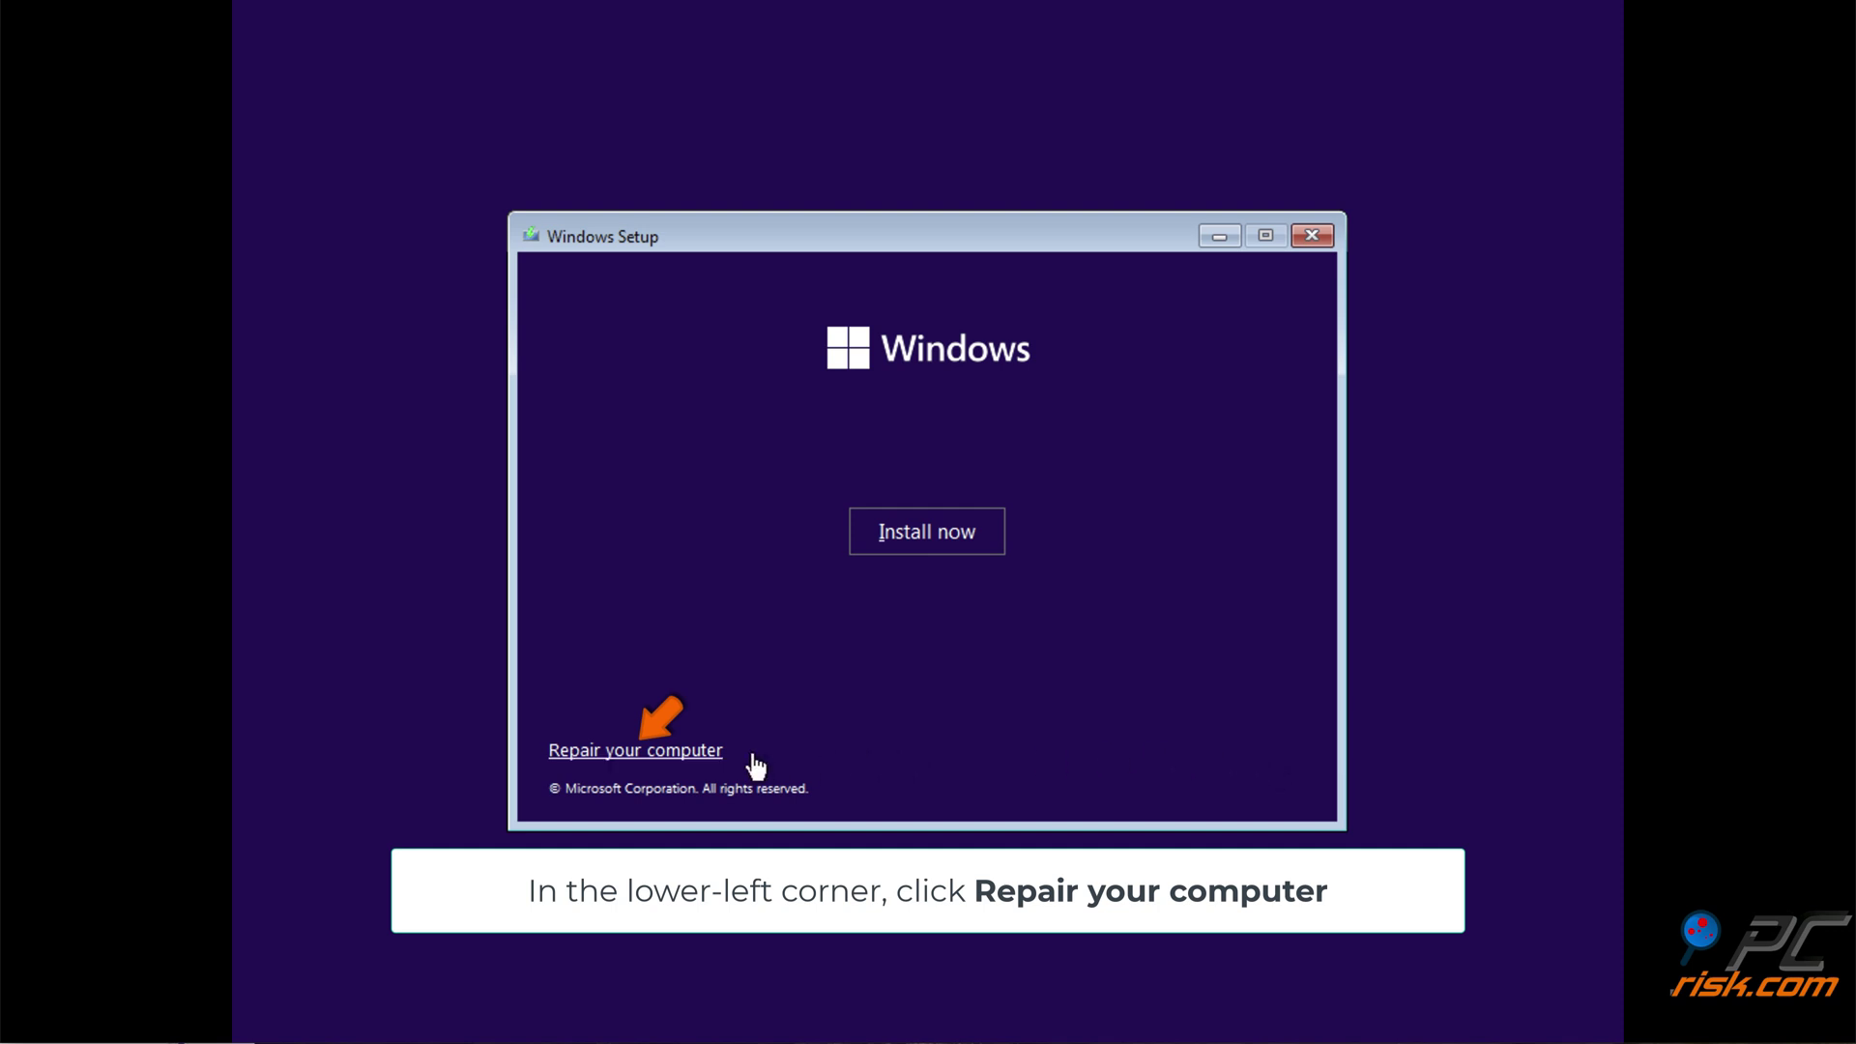
{"action": "left_click", "coordinate": [638, 752]}
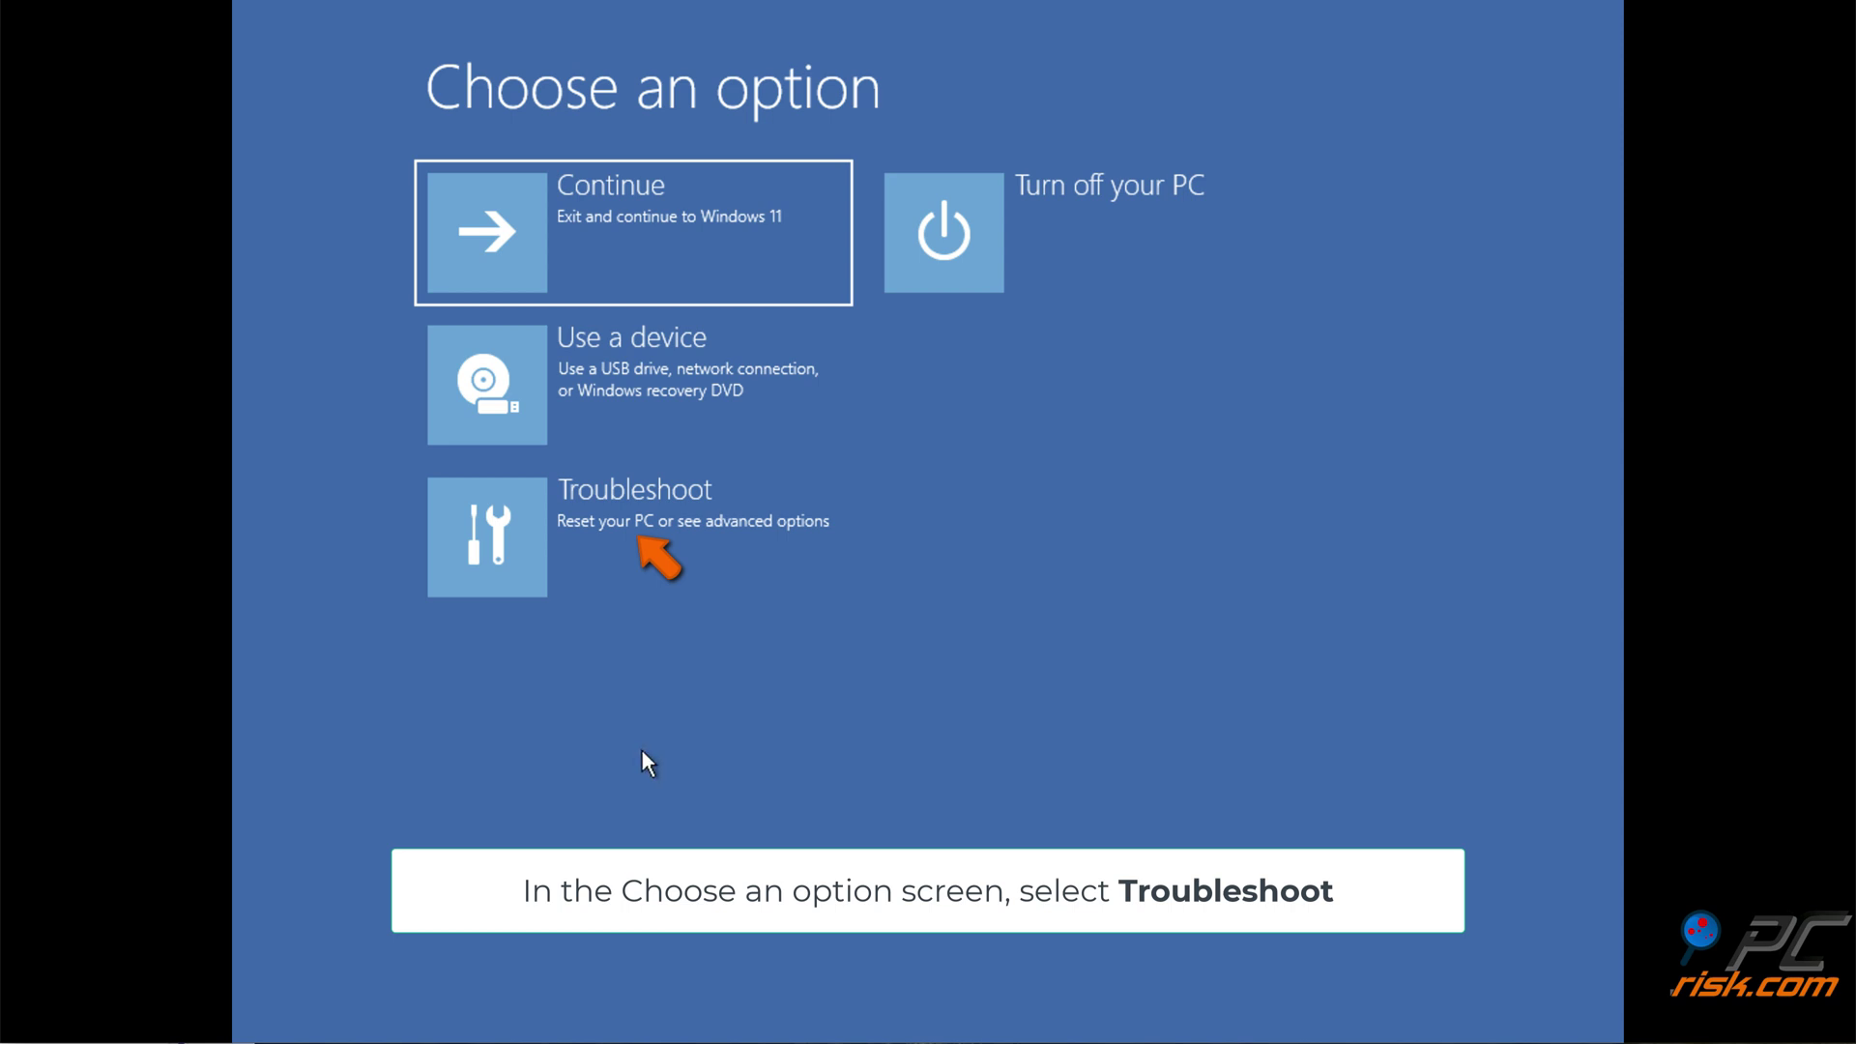
{"action": "left_click", "coordinate": [667, 570]}
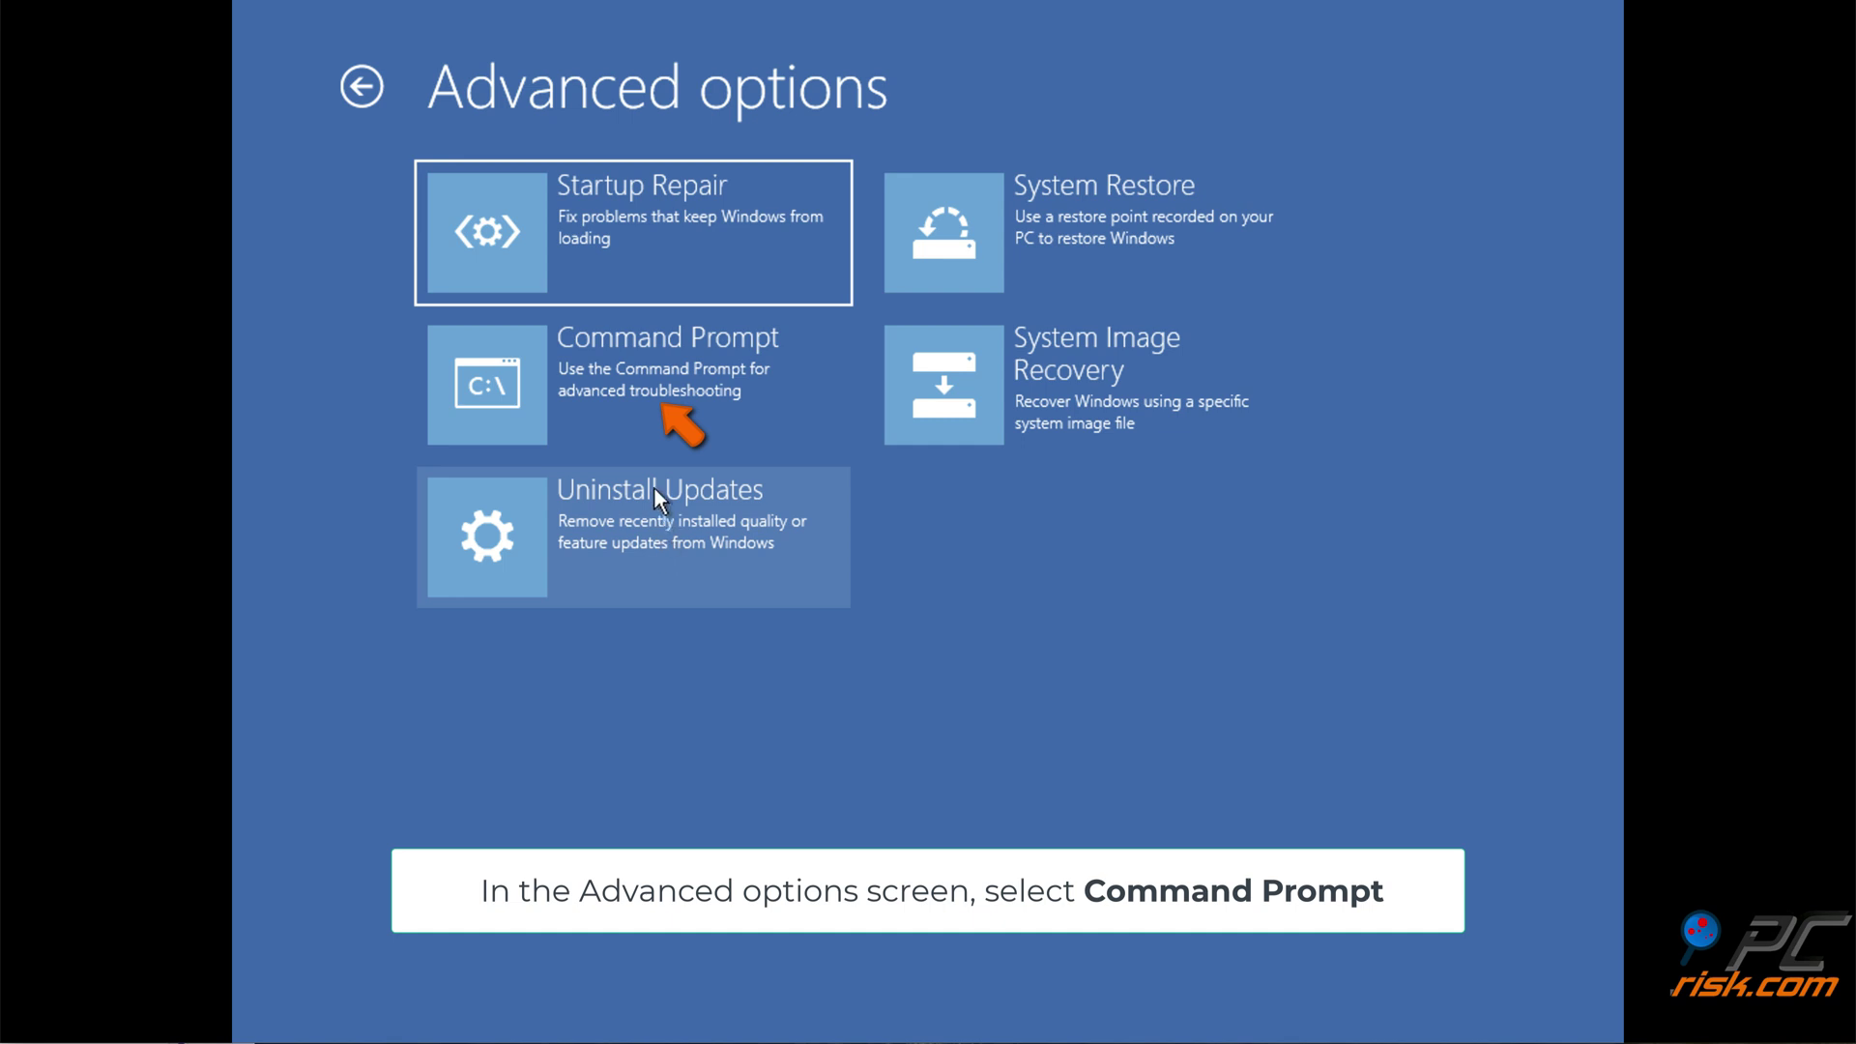
{"action": "left_click", "coordinate": [656, 418]}
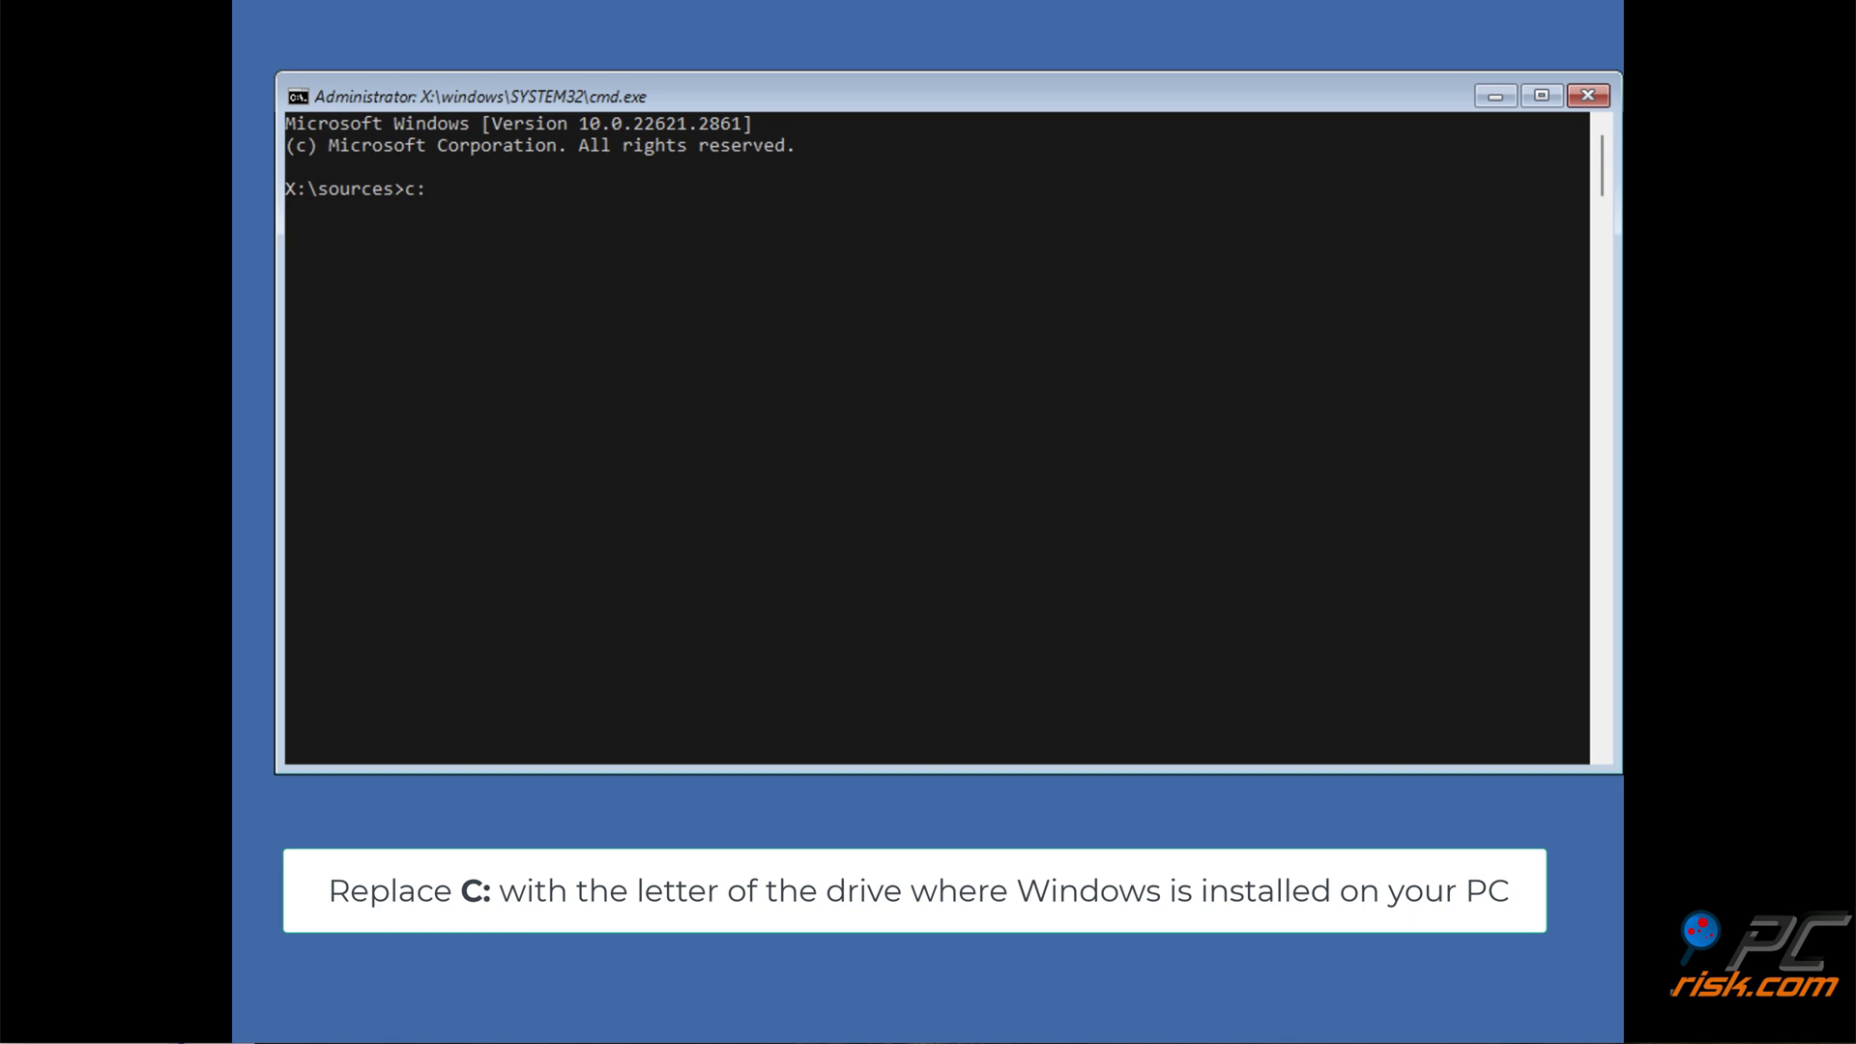
Step: Switch to drive c: and list its contents with dir
{"action": "key", "text": "Return"}
{"action": "type", "text": "dir"}
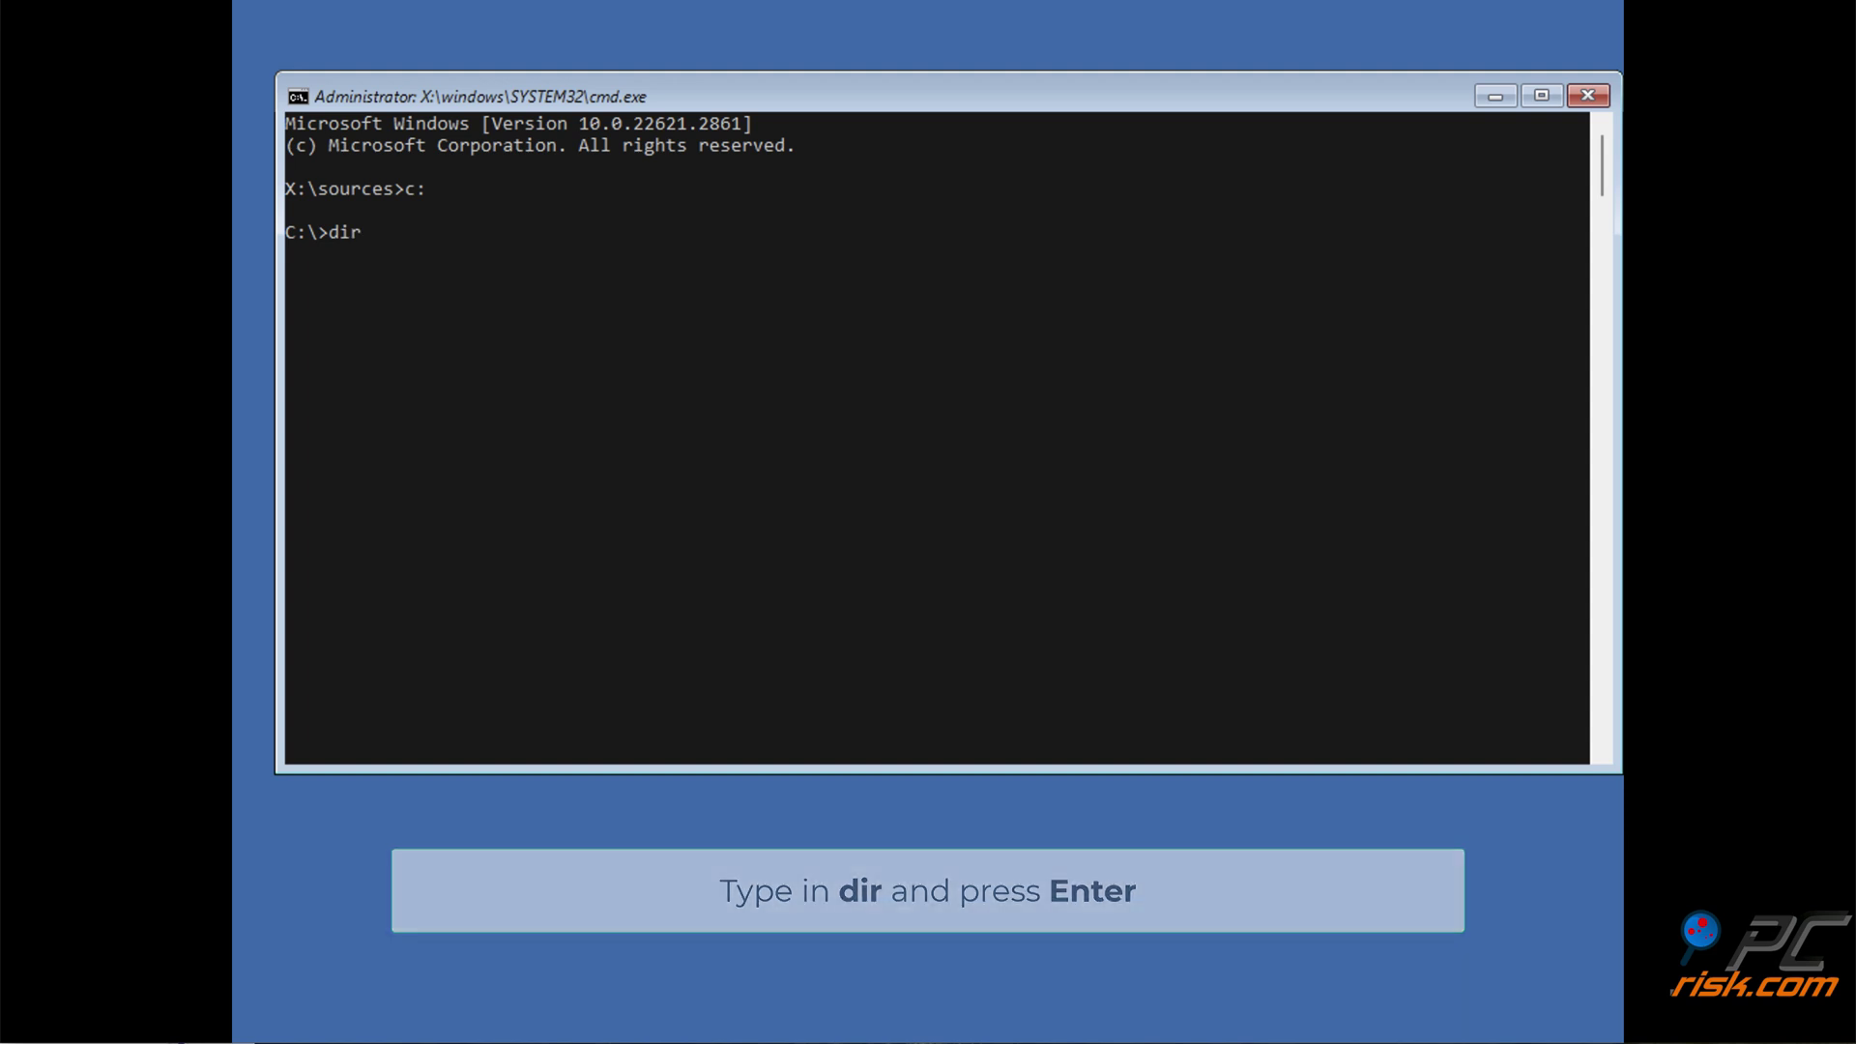
{"action": "key", "text": "Return"}
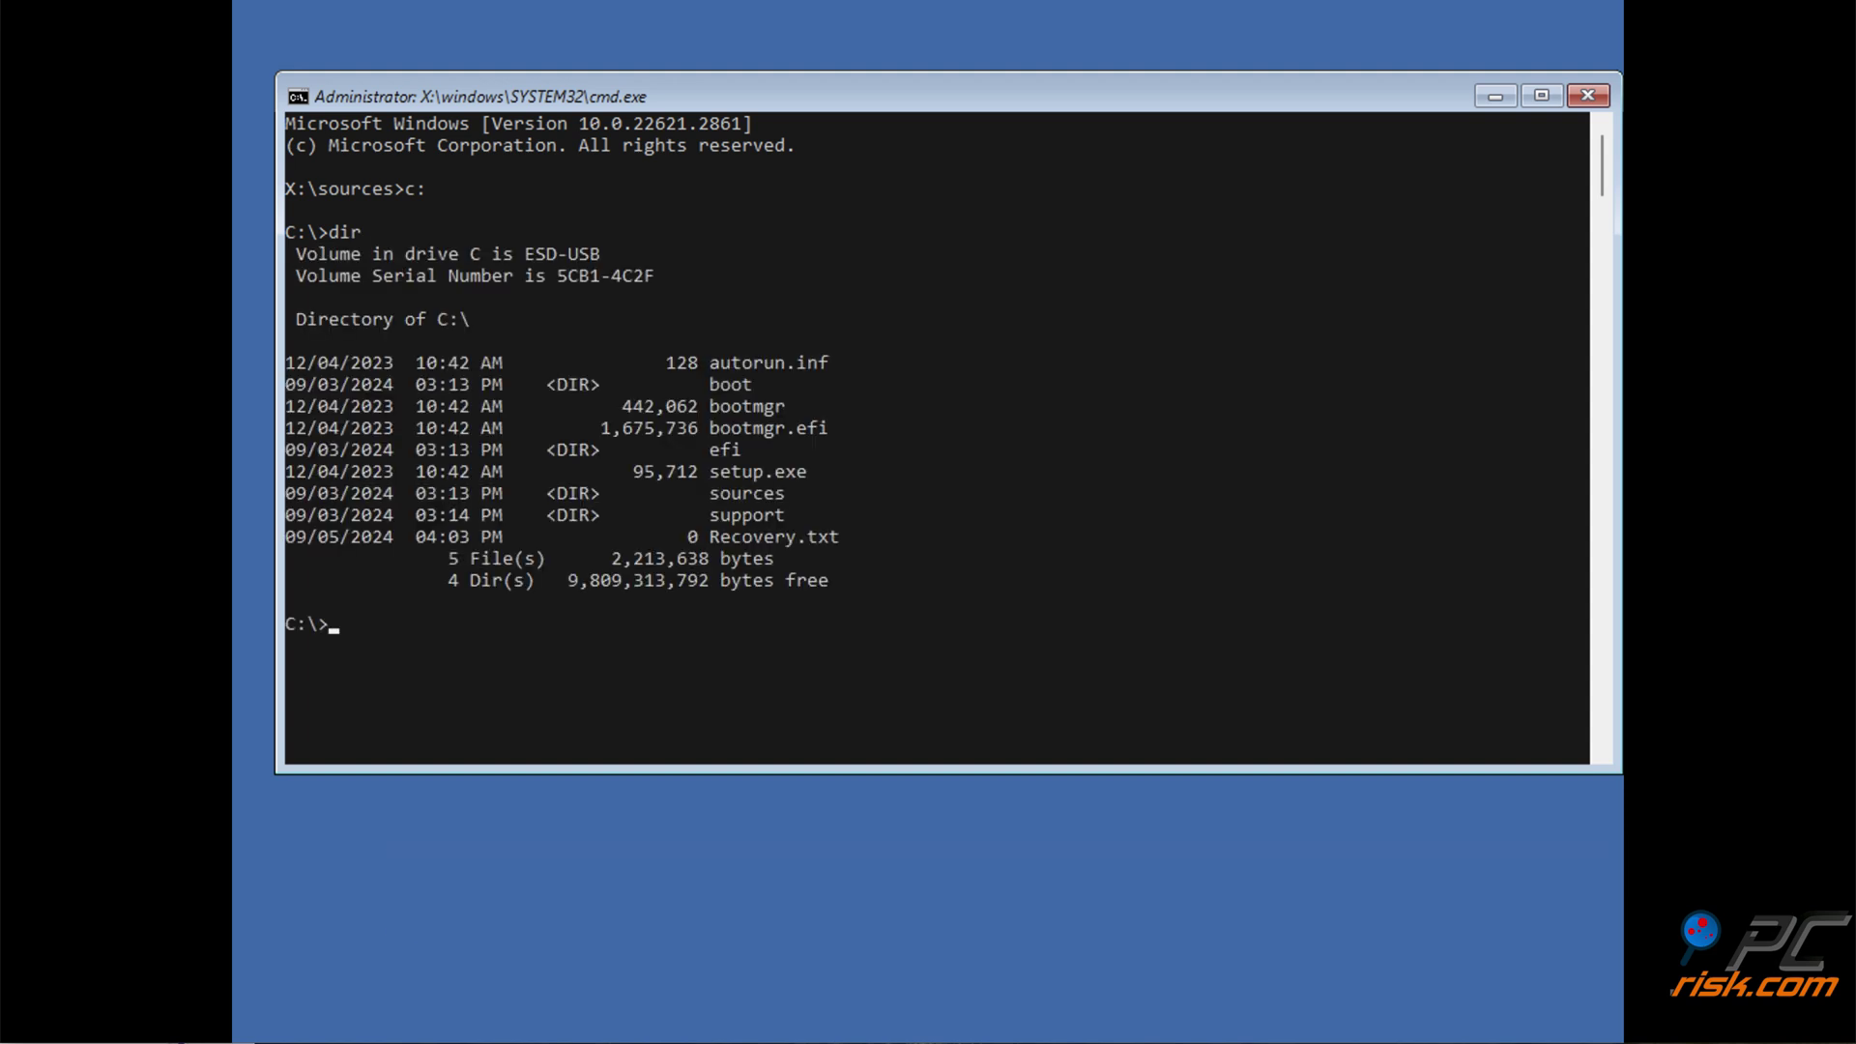
Step: Repair the boot records with bootrec /scanos, bootrec /fixmbr and bootrec /rebuildbcd, and close Command Prompt with exit
{"action": "type", "text": "bootrec /scanos"}
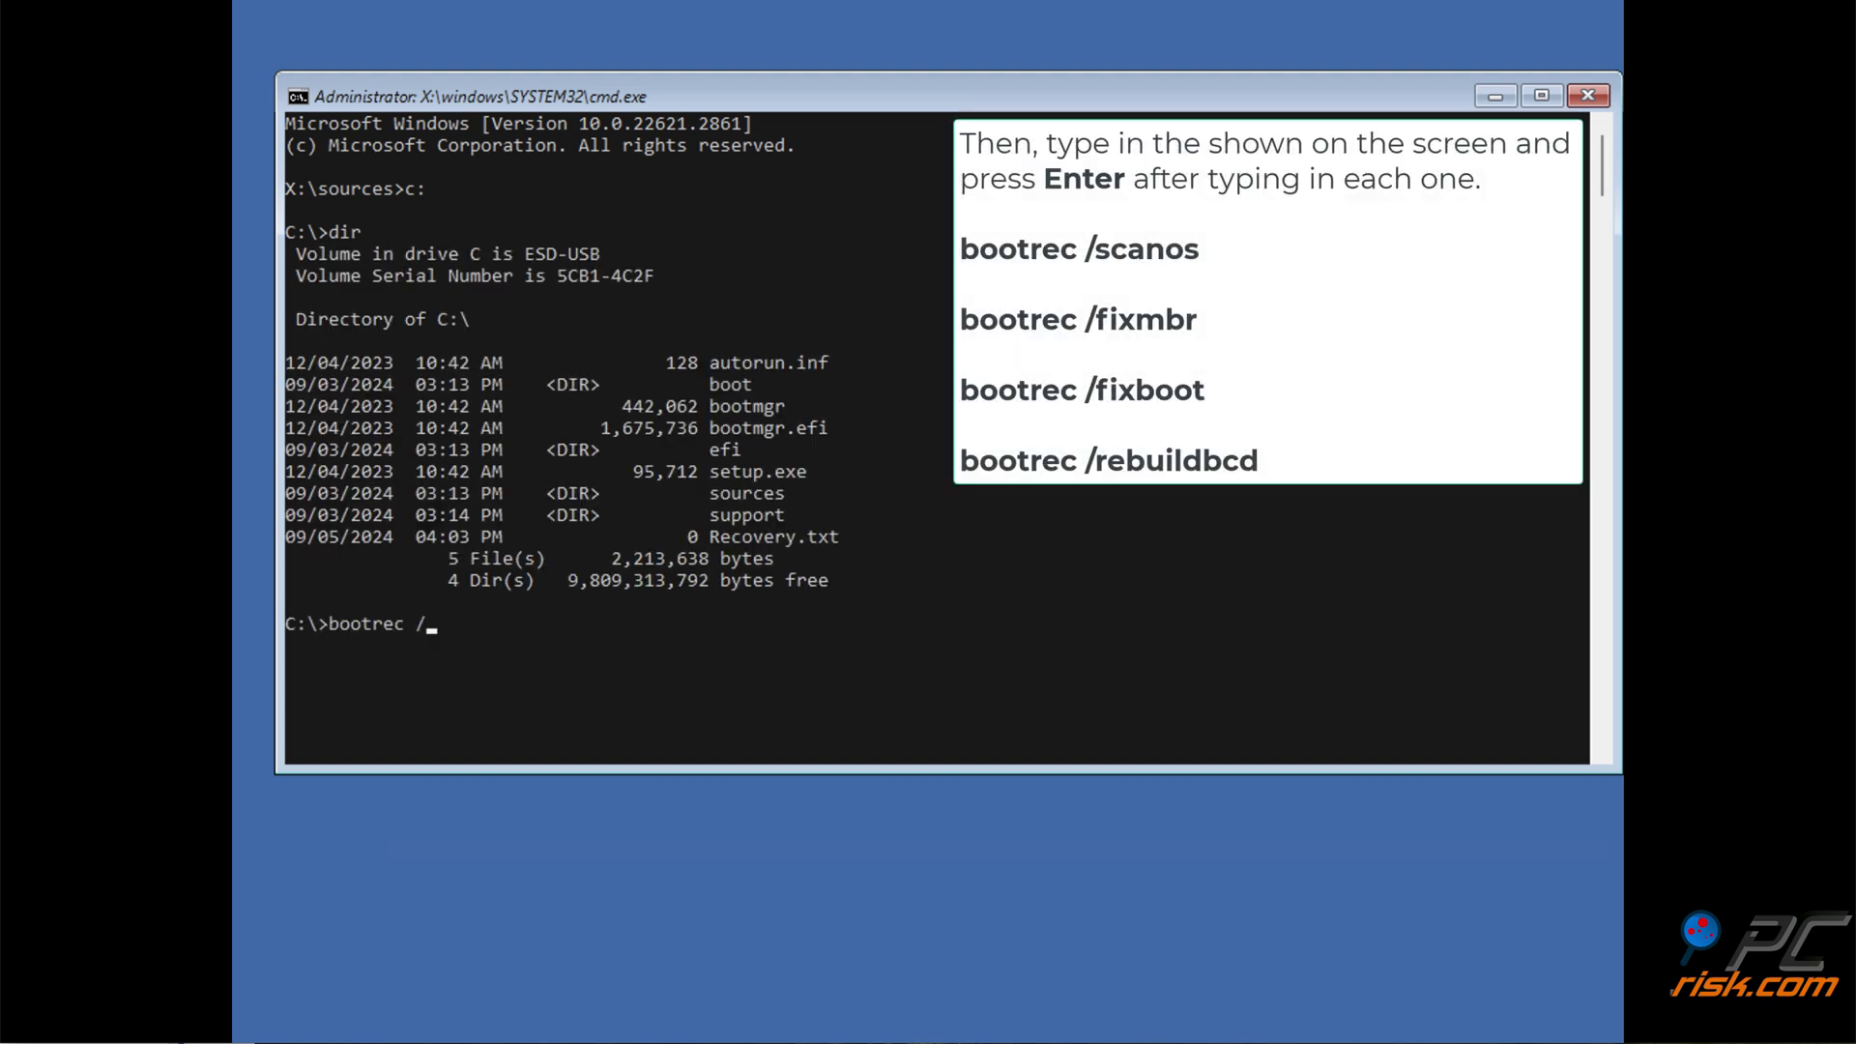
{"action": "key", "text": "Return"}
{"action": "type", "text": "bootrec /fi"}
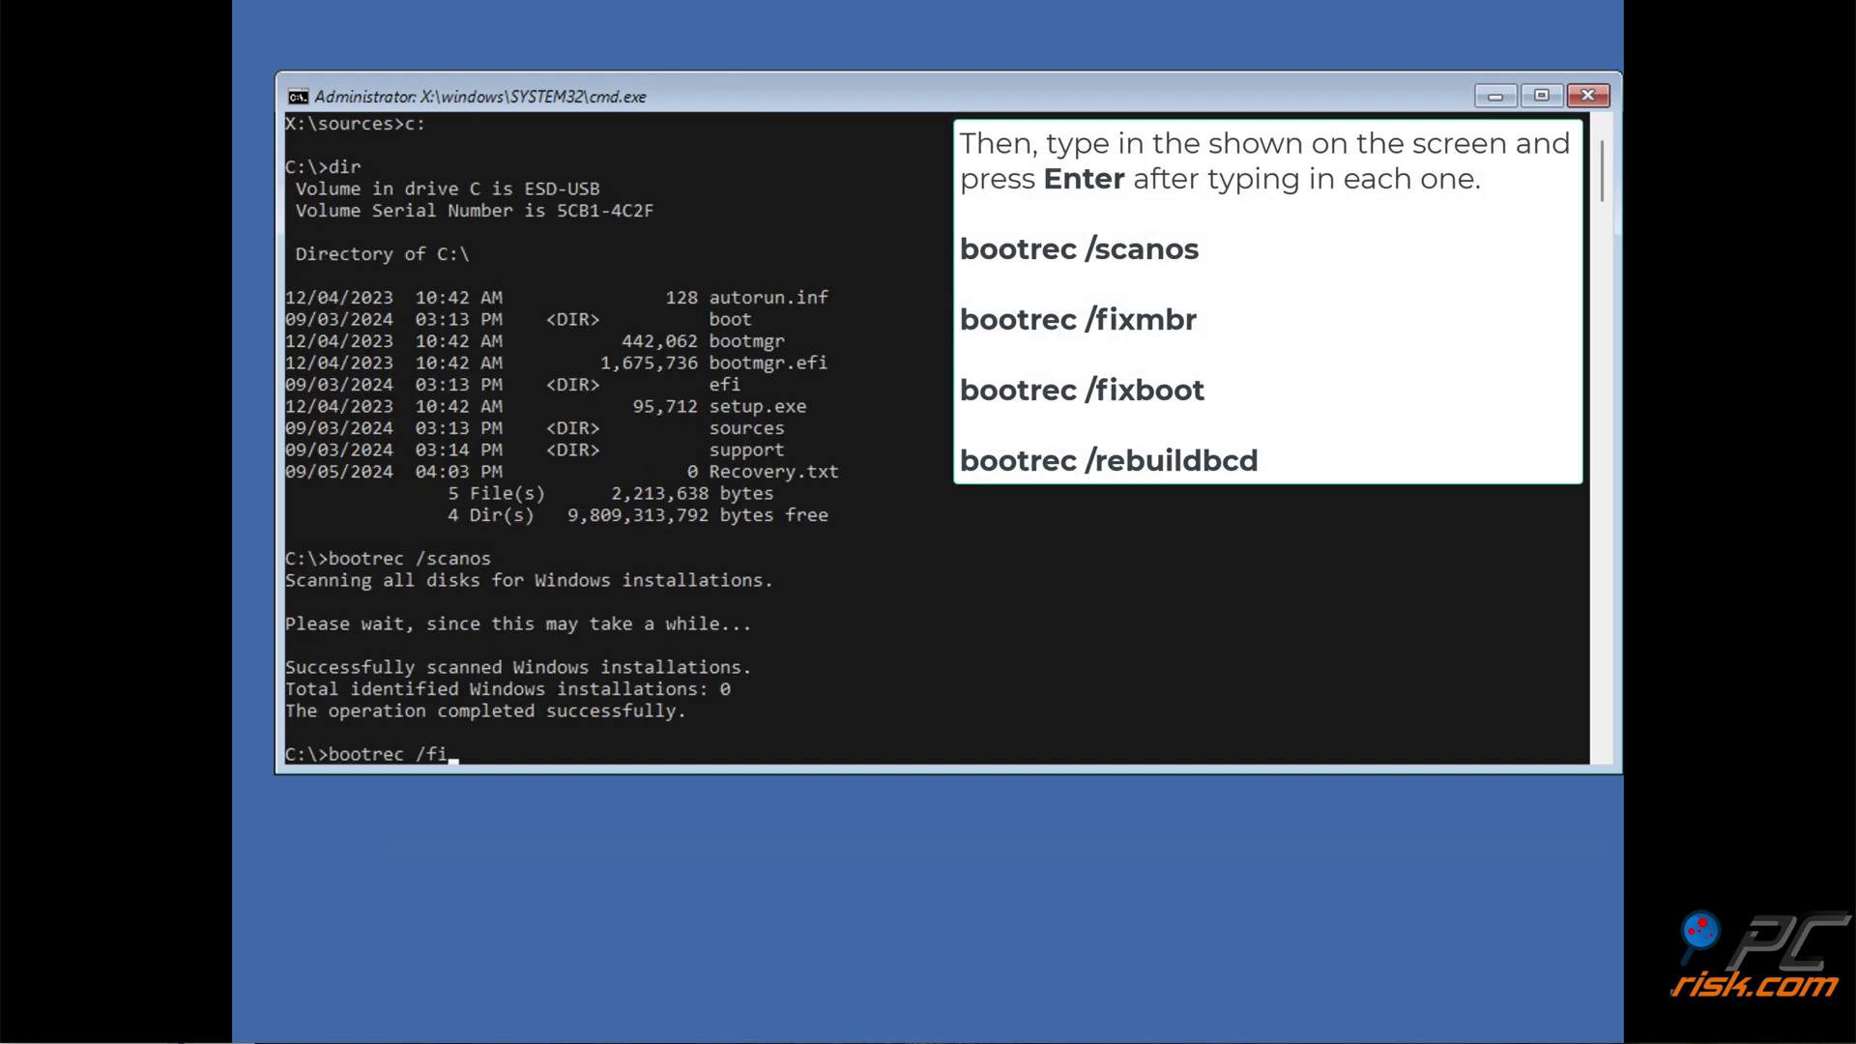
{"action": "type", "text": "xmbr"}
{"action": "key", "text": "Return"}
{"action": "type", "text": "bootrec /rebuildbcd"}
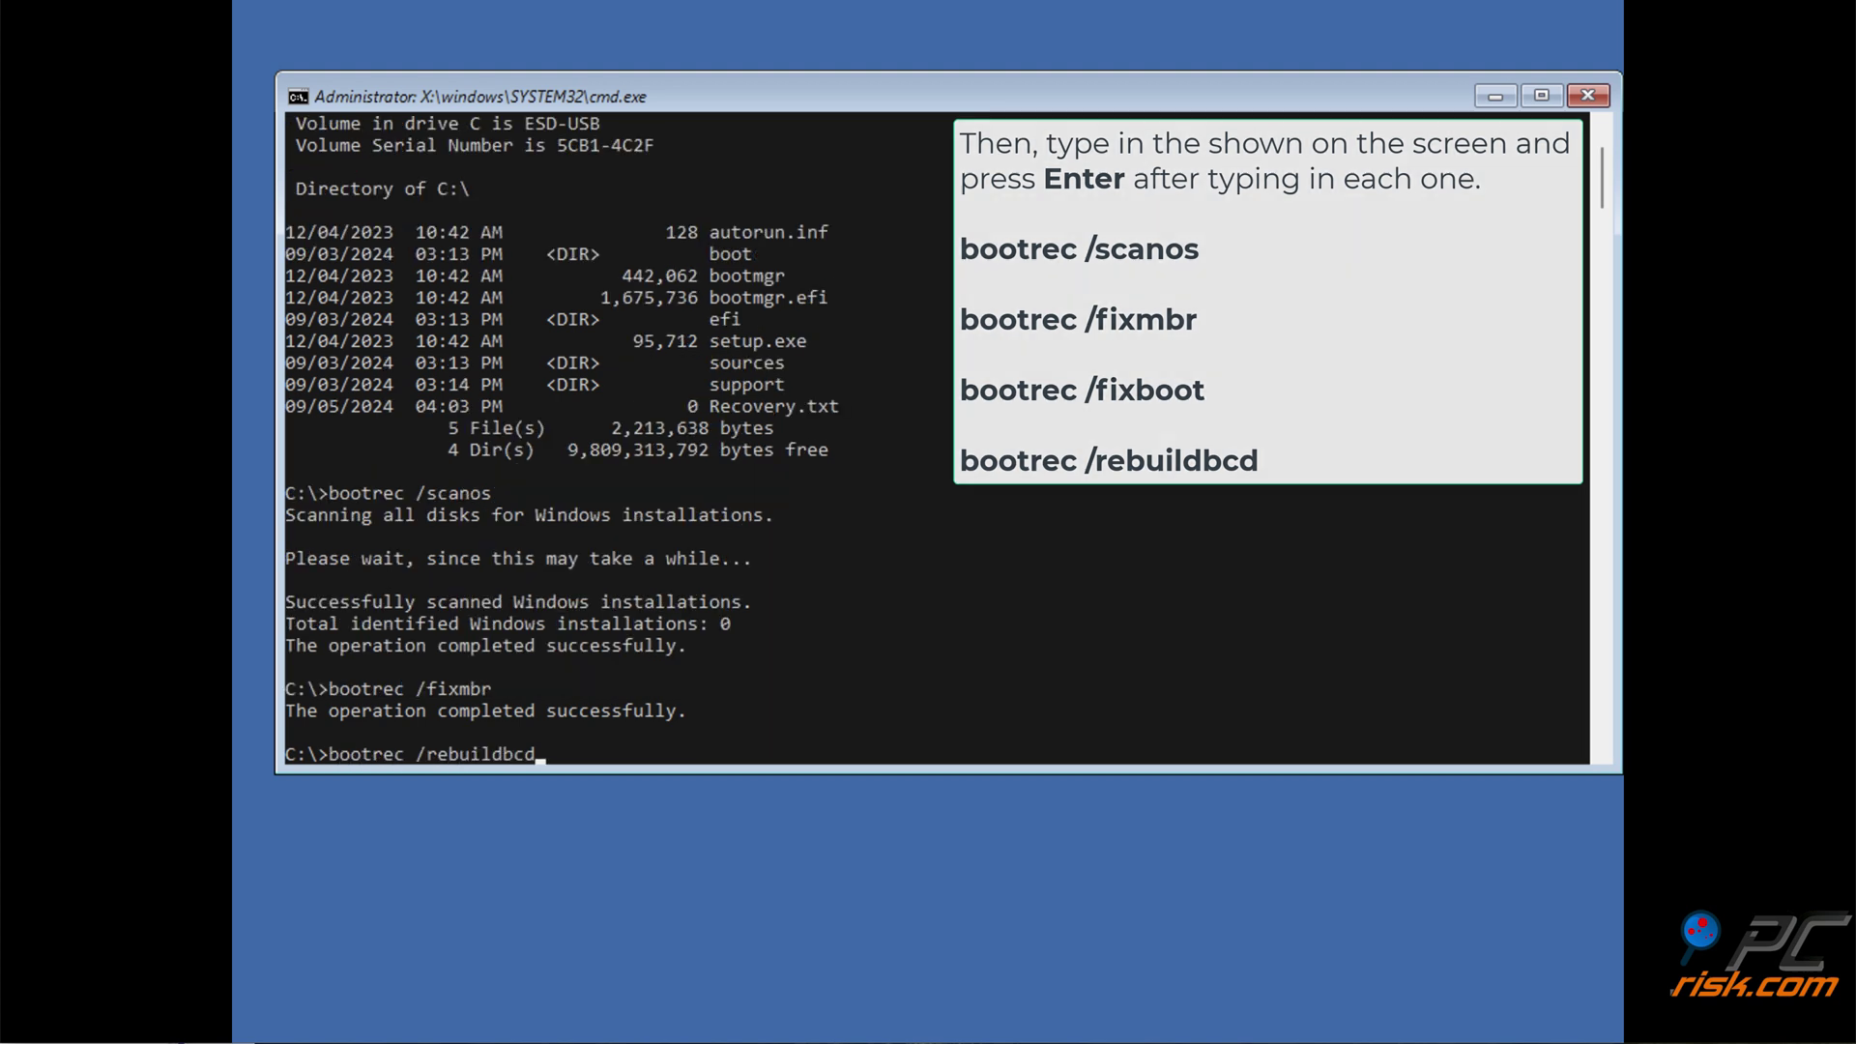
{"action": "key", "text": "Return"}
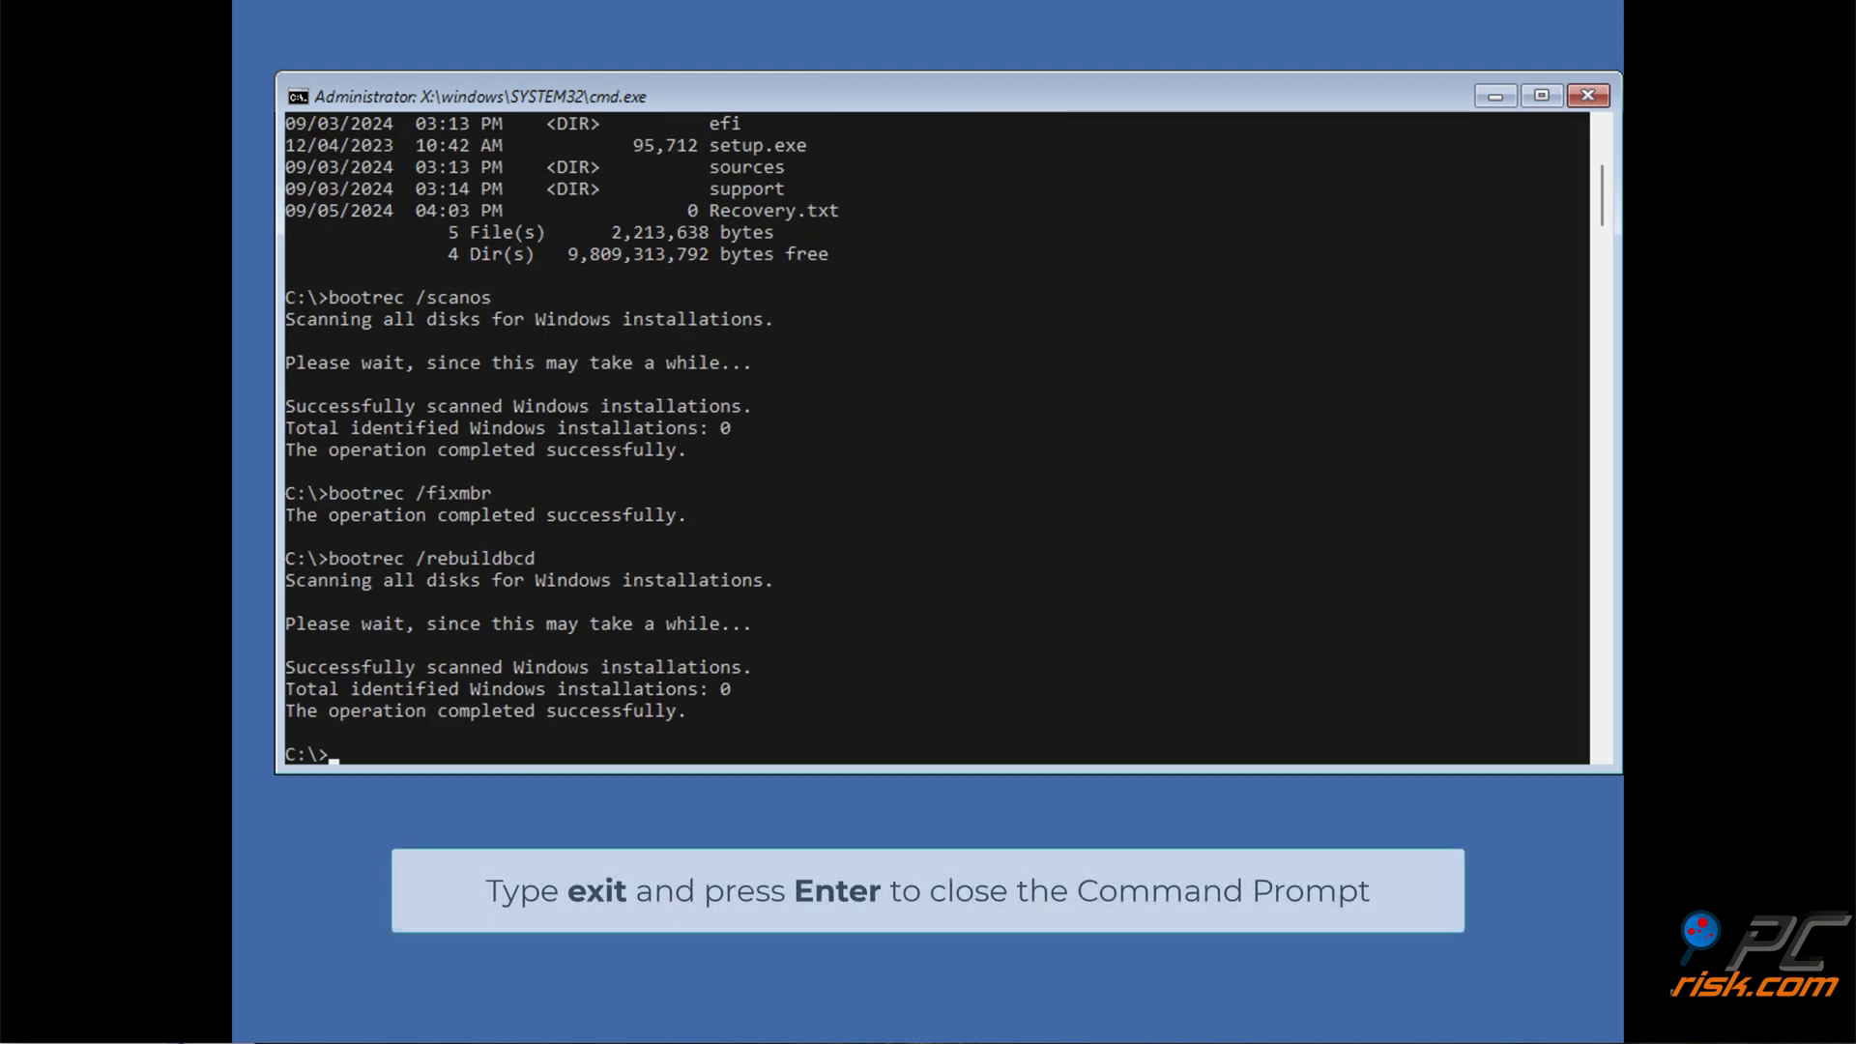
{"action": "type", "text": "exit"}
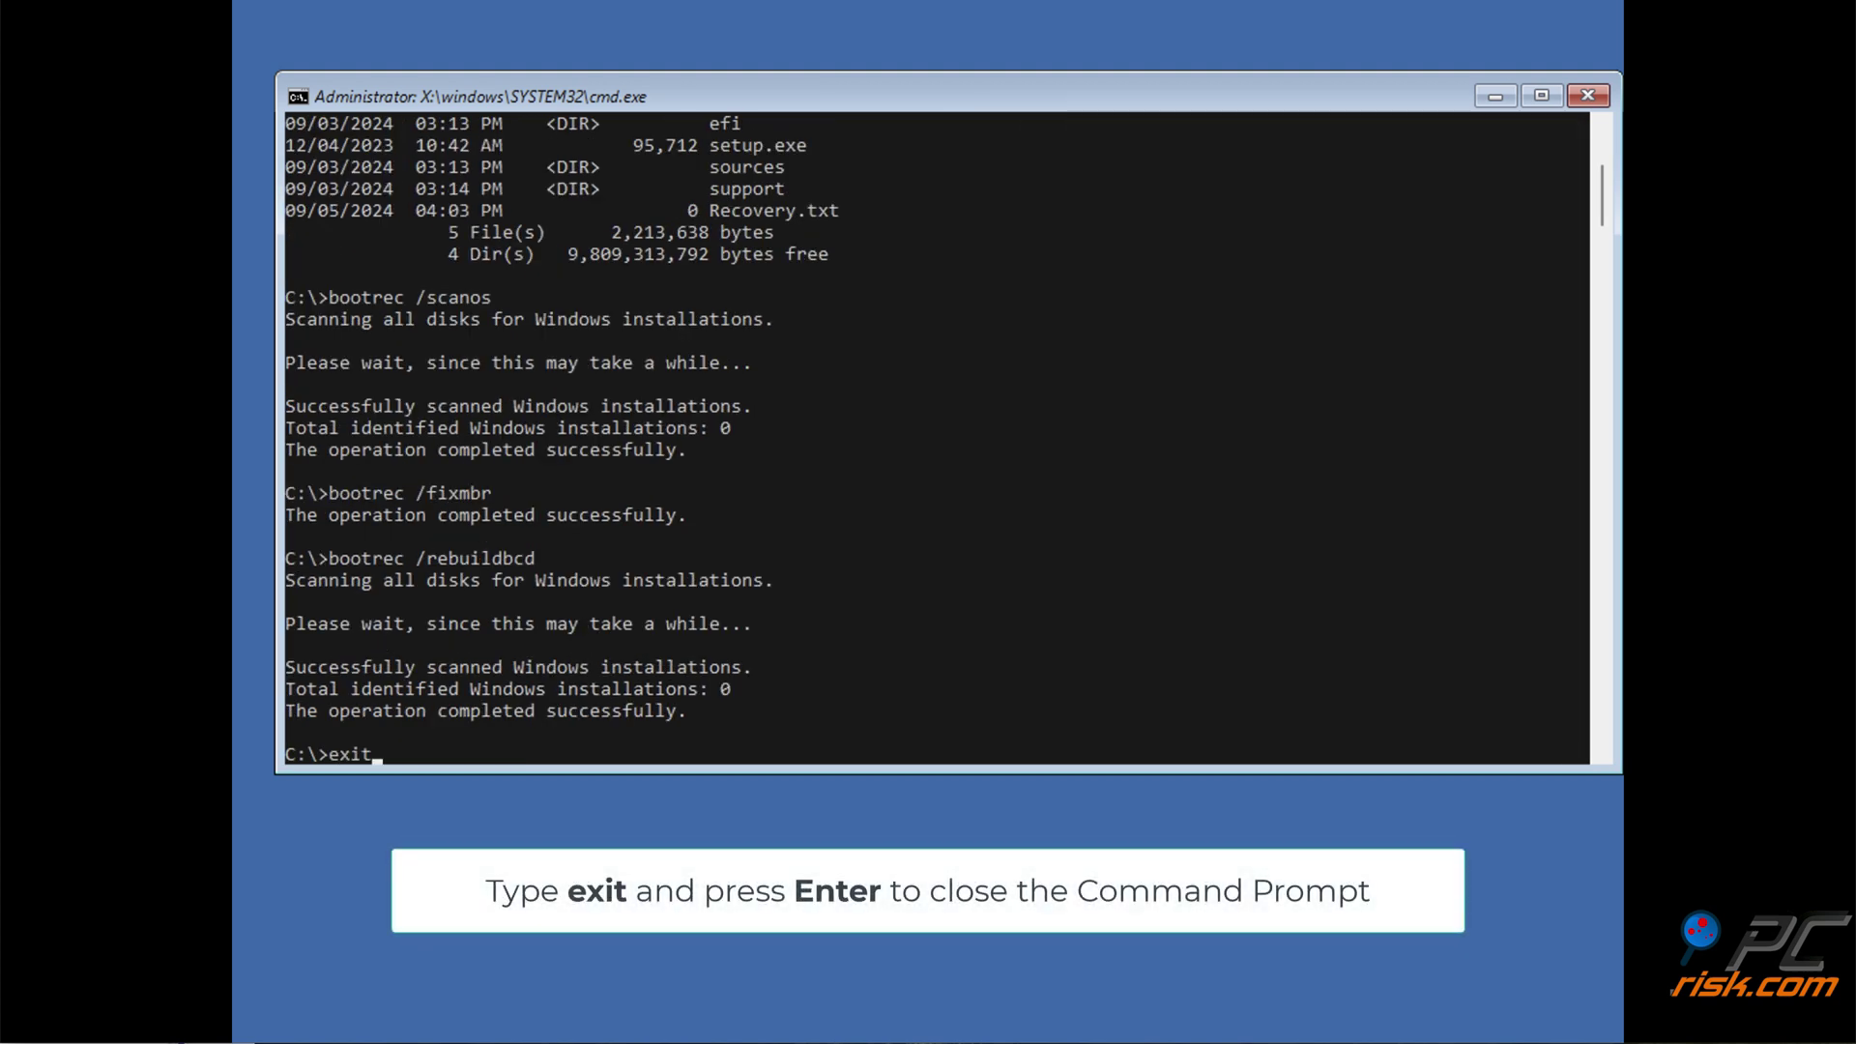
{"action": "key", "text": "Return"}
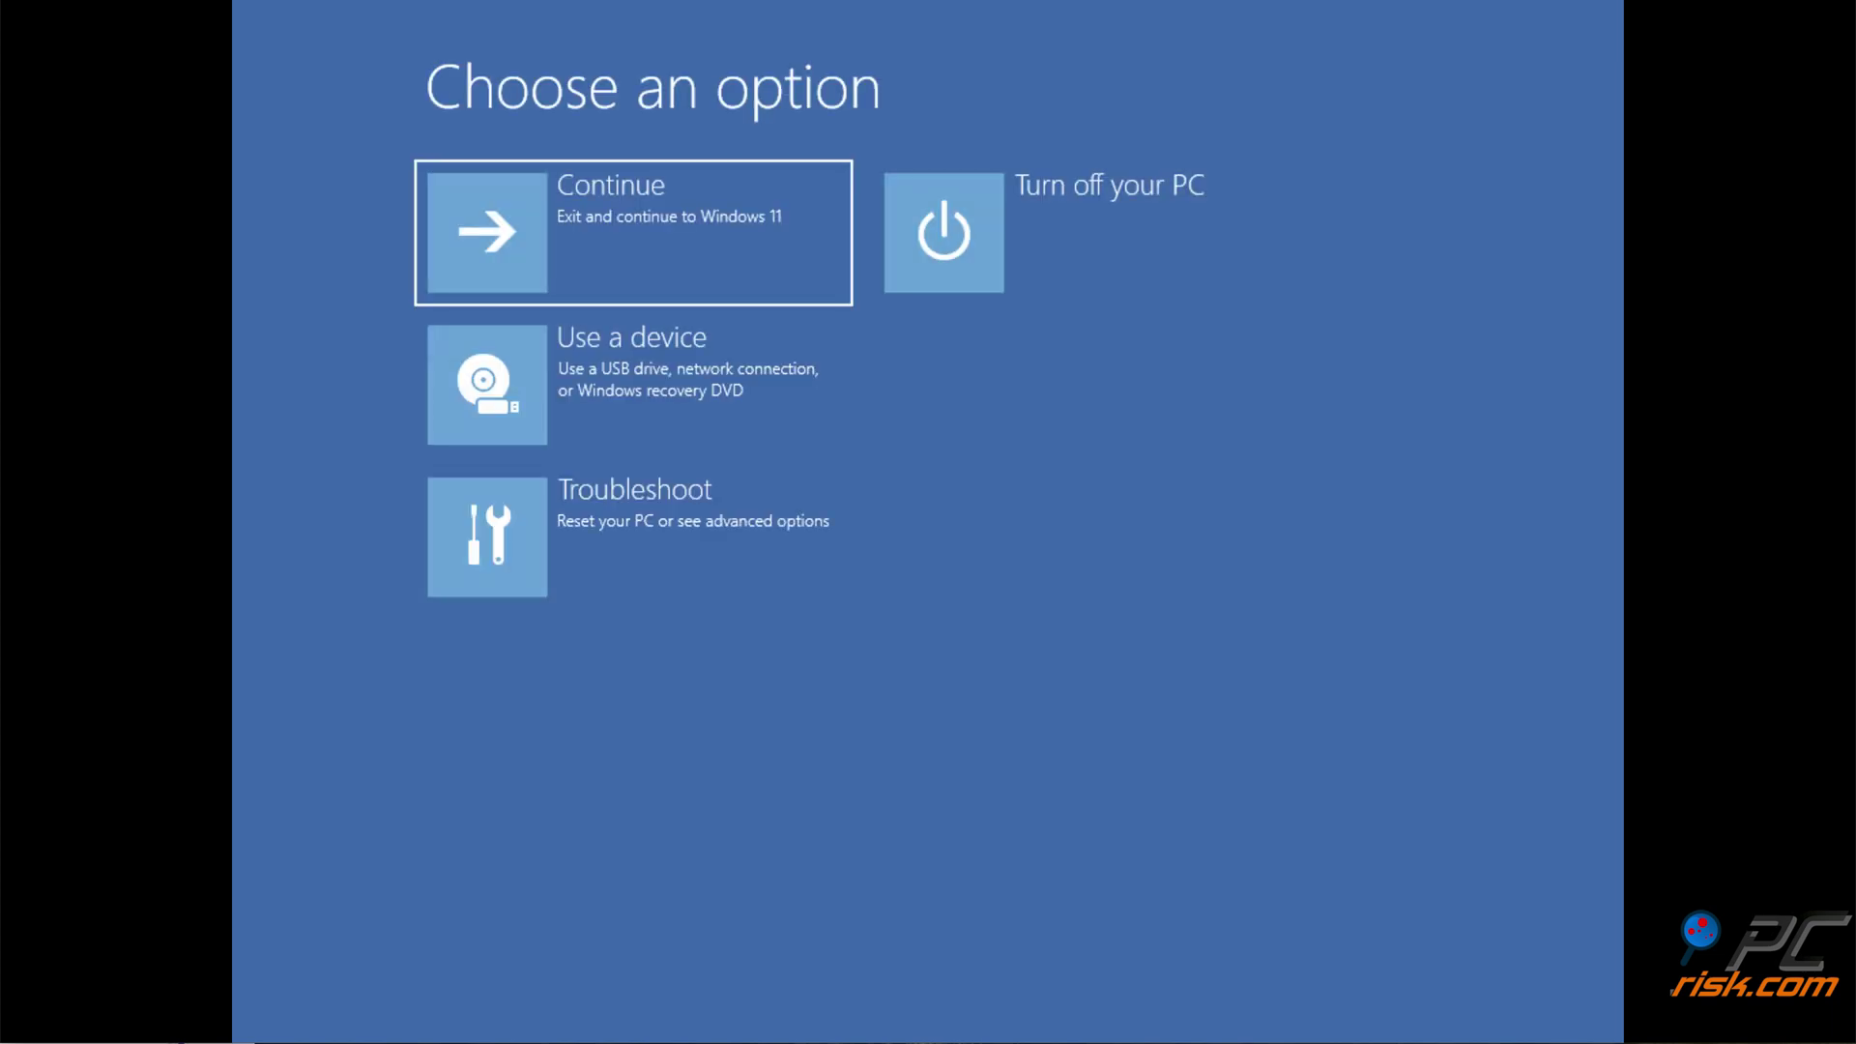
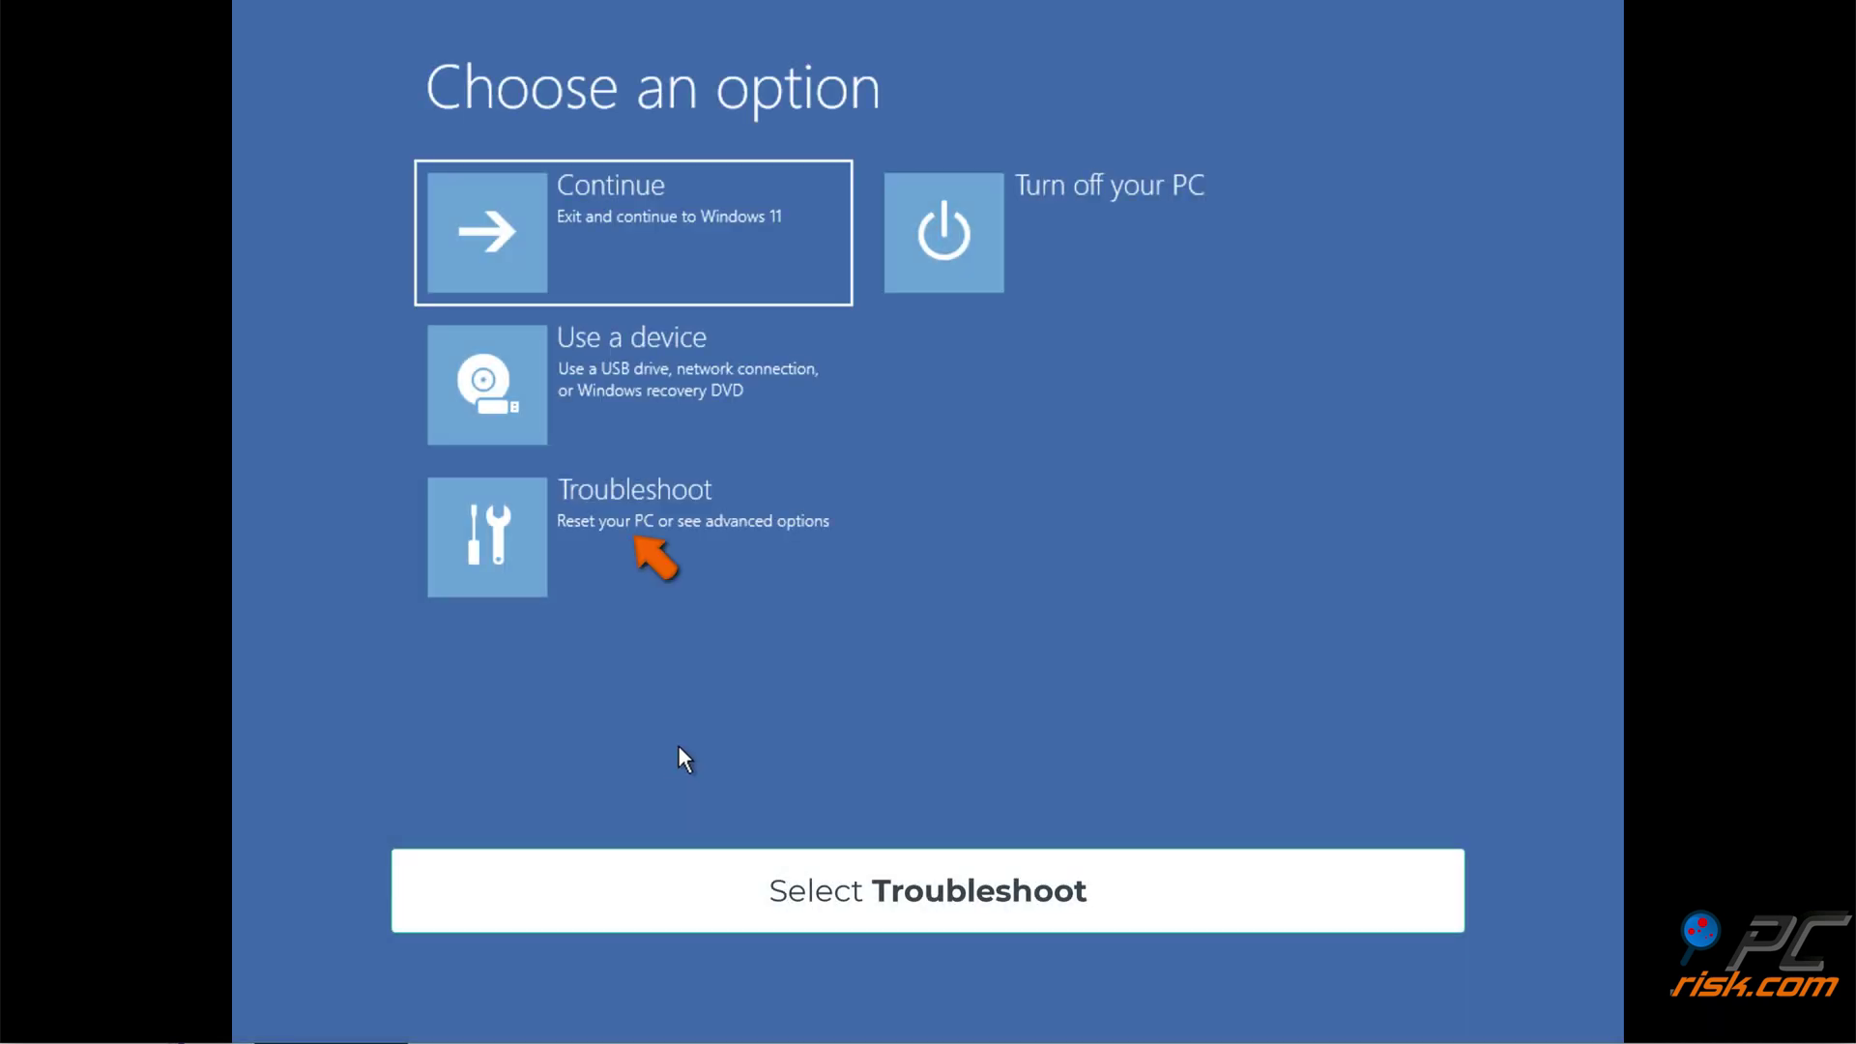
Step: Open Command Prompt from the recovery troubleshooting options and start diskpart
{"action": "left_click", "coordinate": [665, 550]}
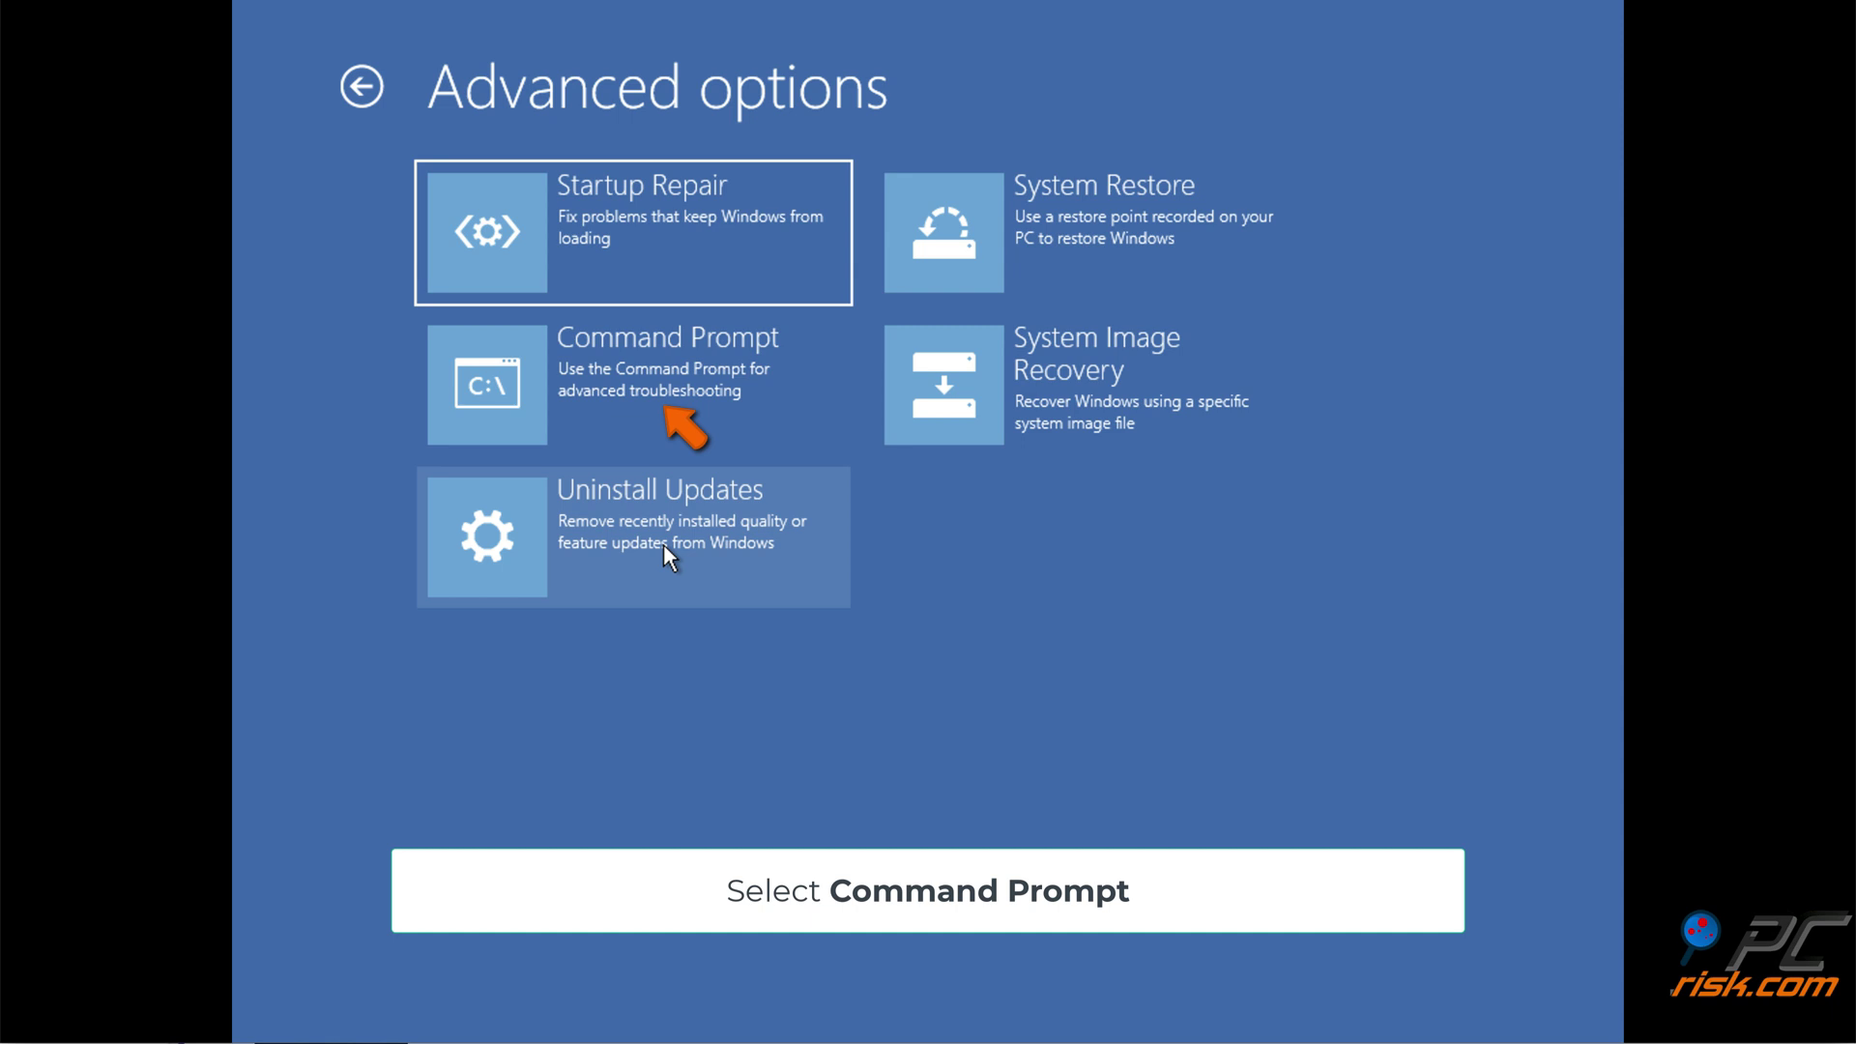
{"action": "left_click", "coordinate": [646, 417]}
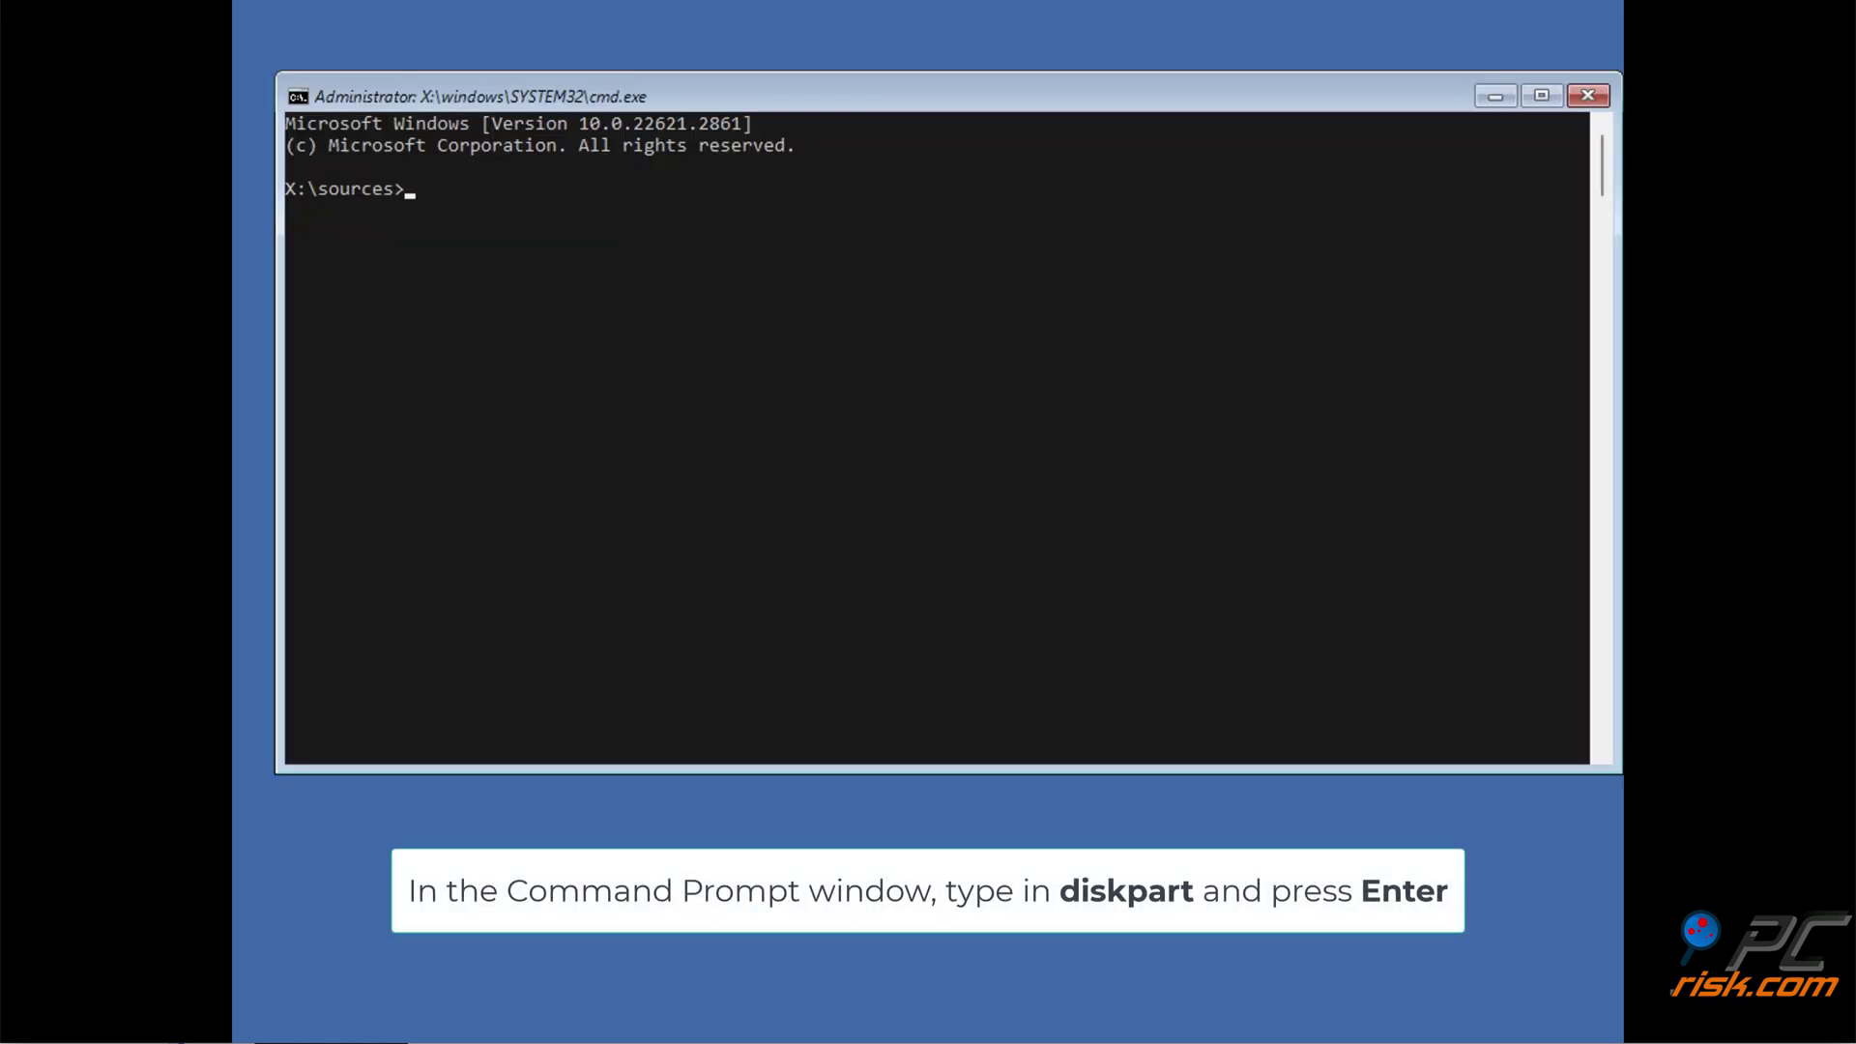
{"action": "type", "text": "diskpart"}
{"action": "key", "text": "Return"}
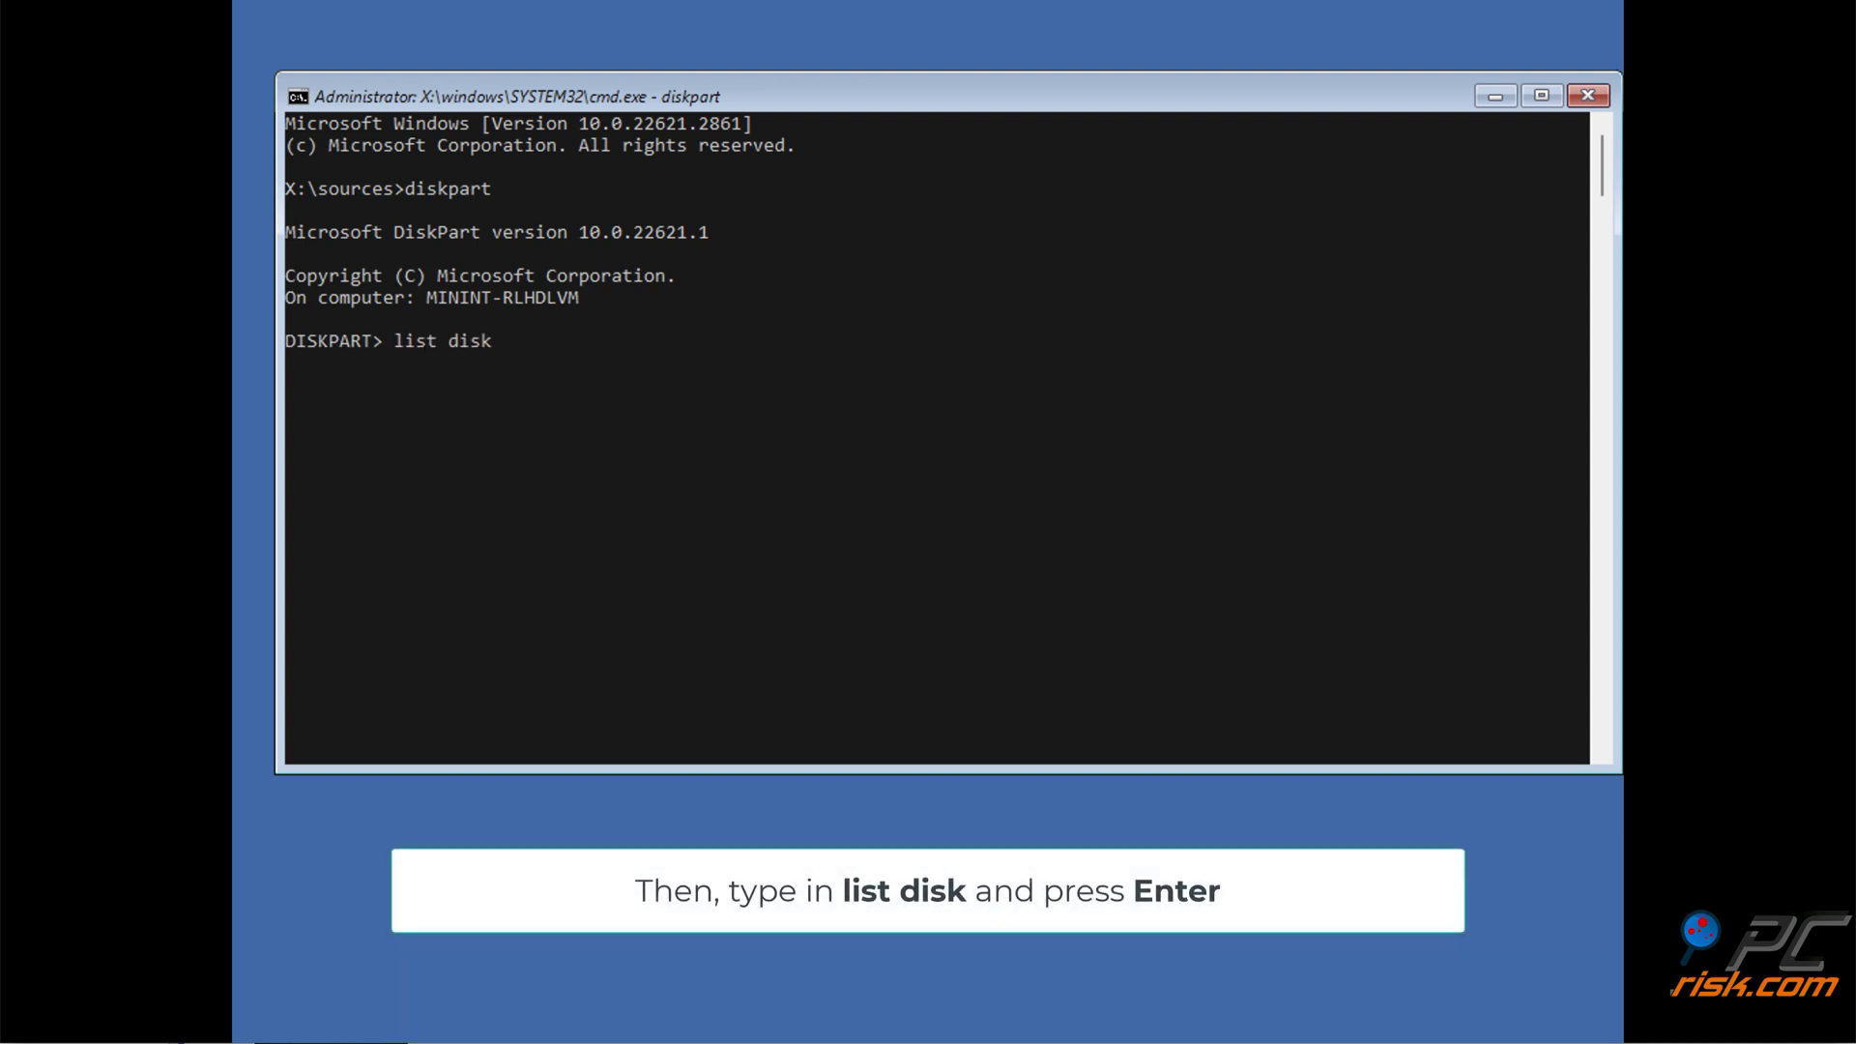
Step: List the disks in DiskPart, select disk 0 and list its partitions with list partition
{"action": "key", "text": "Return"}
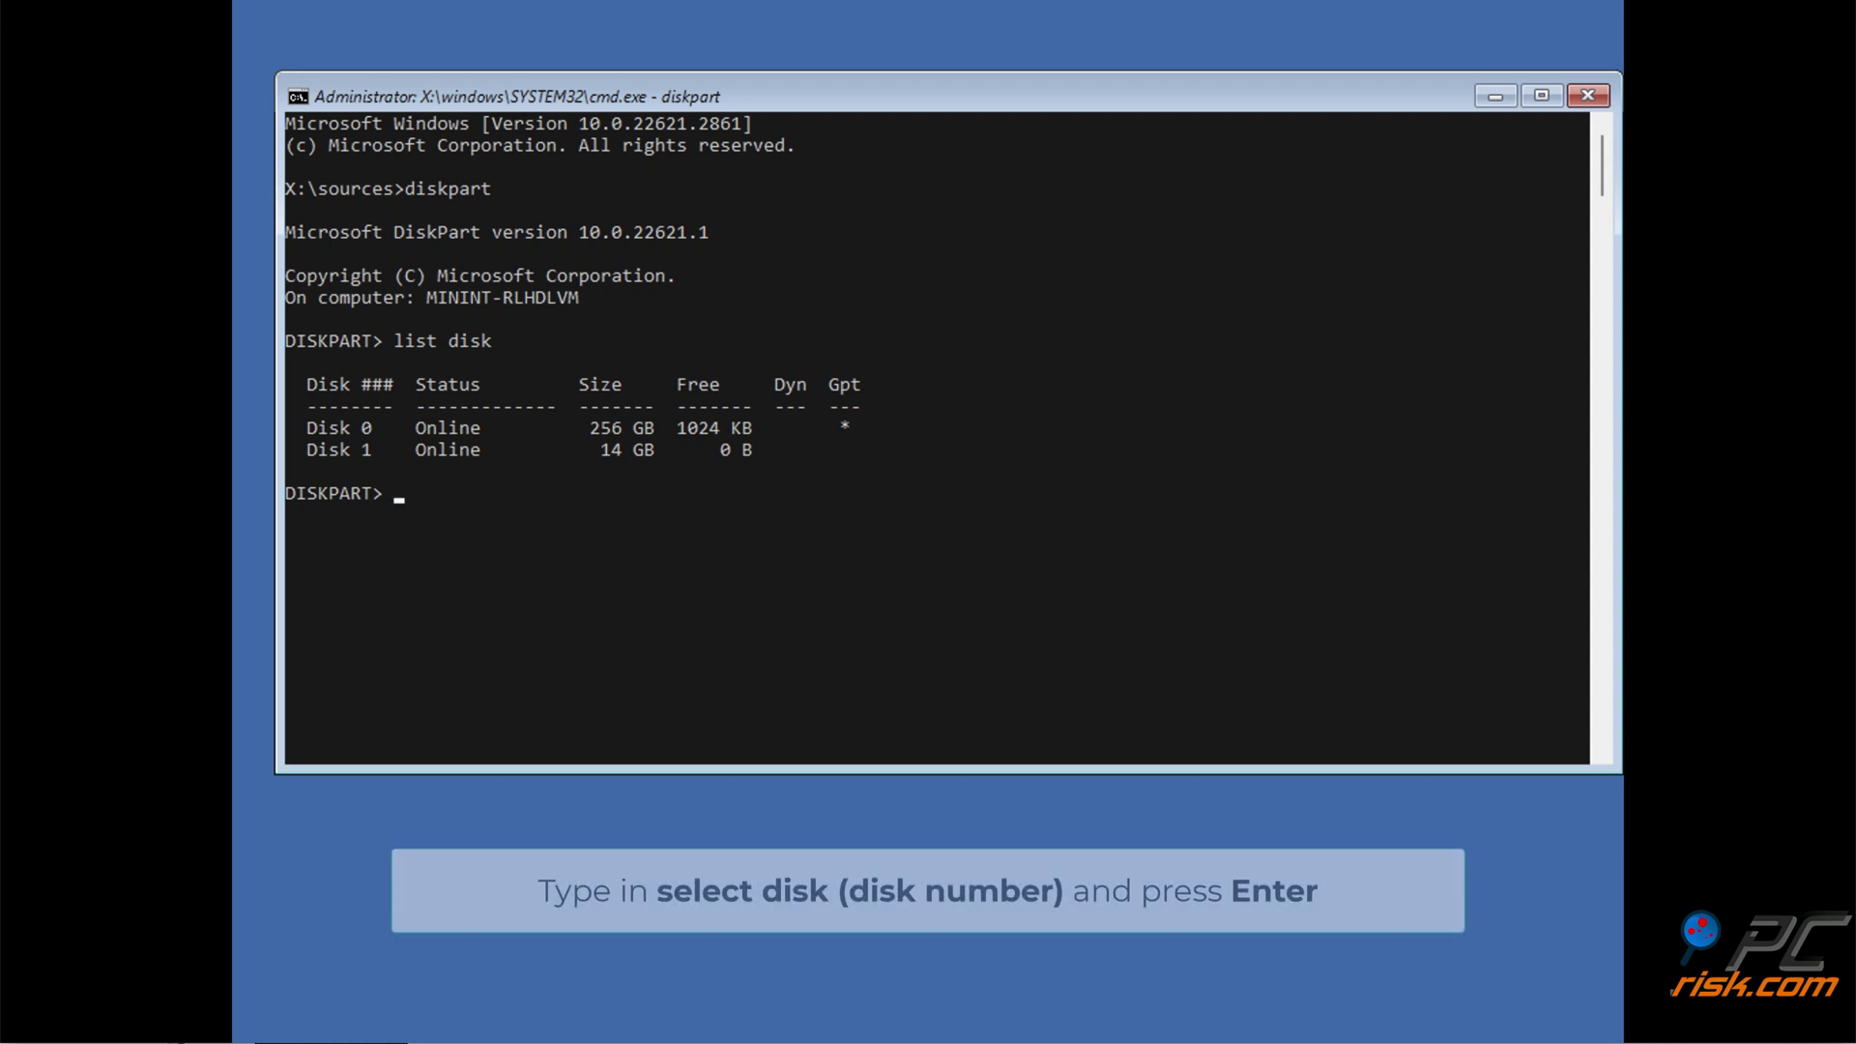
{"action": "type", "text": "select dis"}
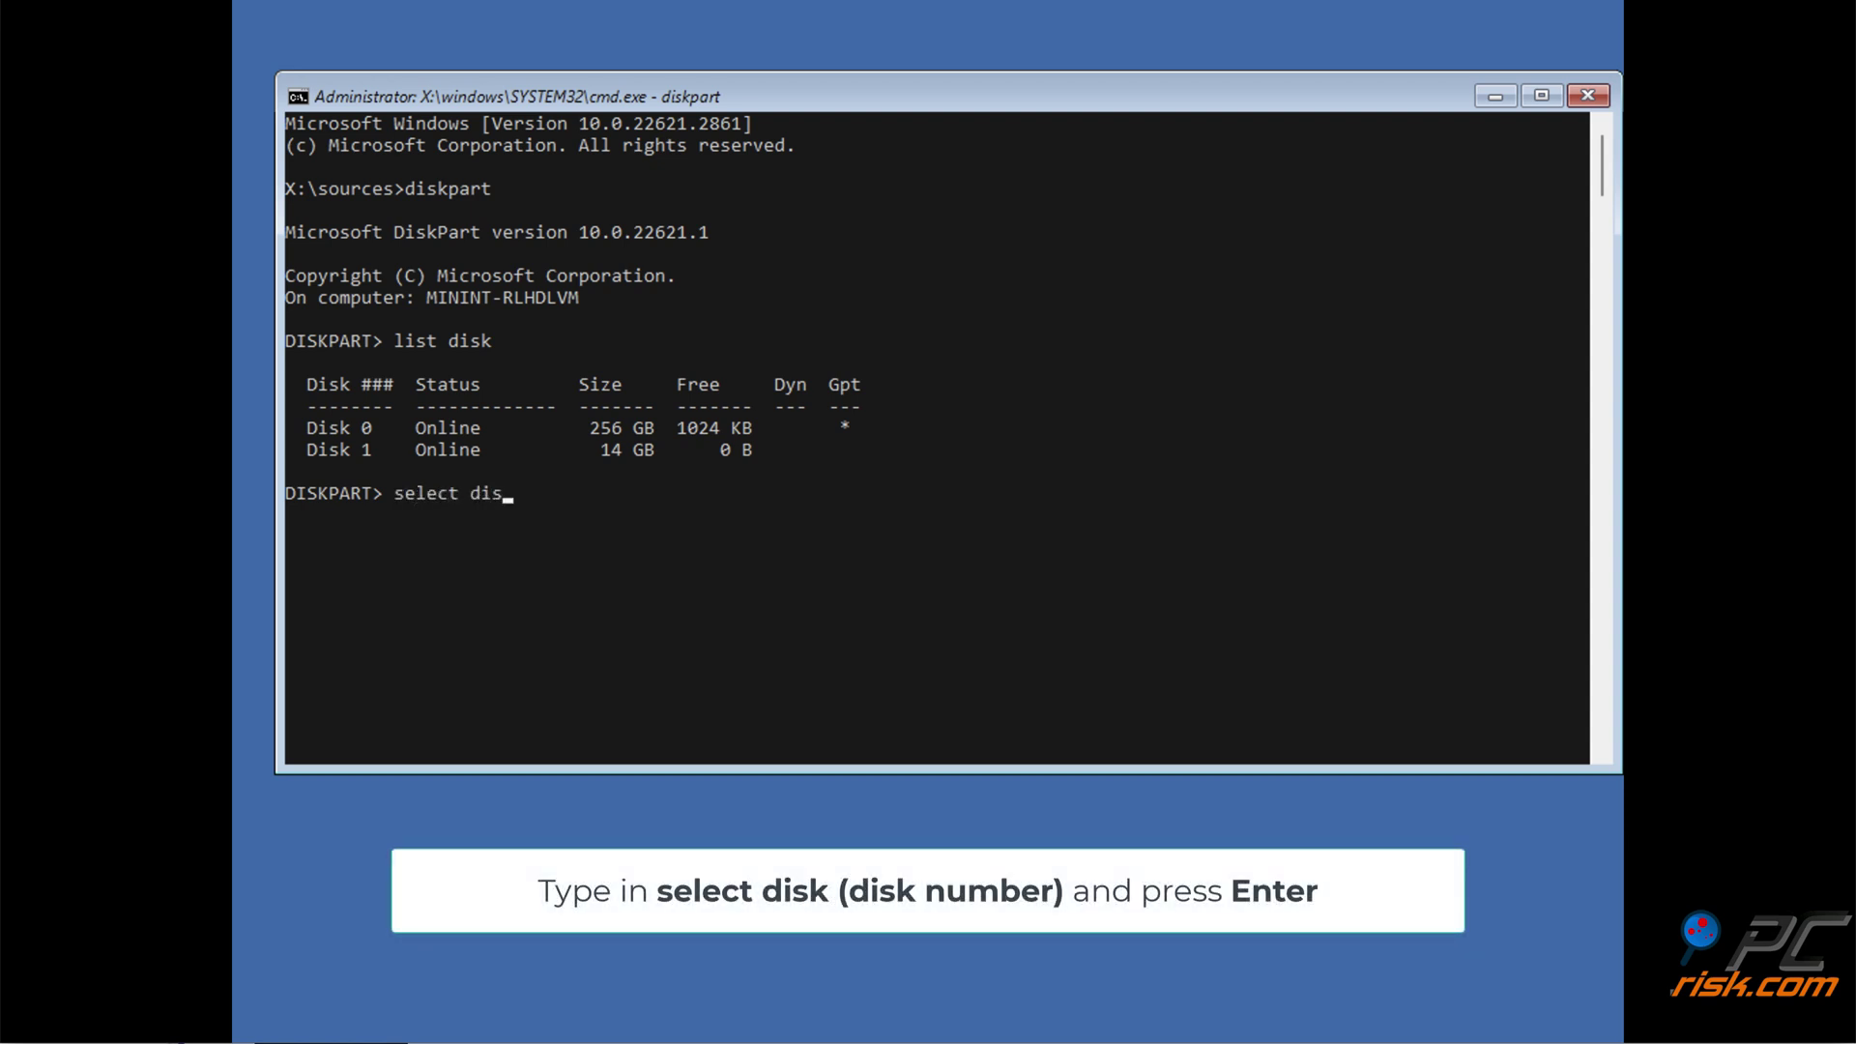
{"action": "type", "text": "k 0"}
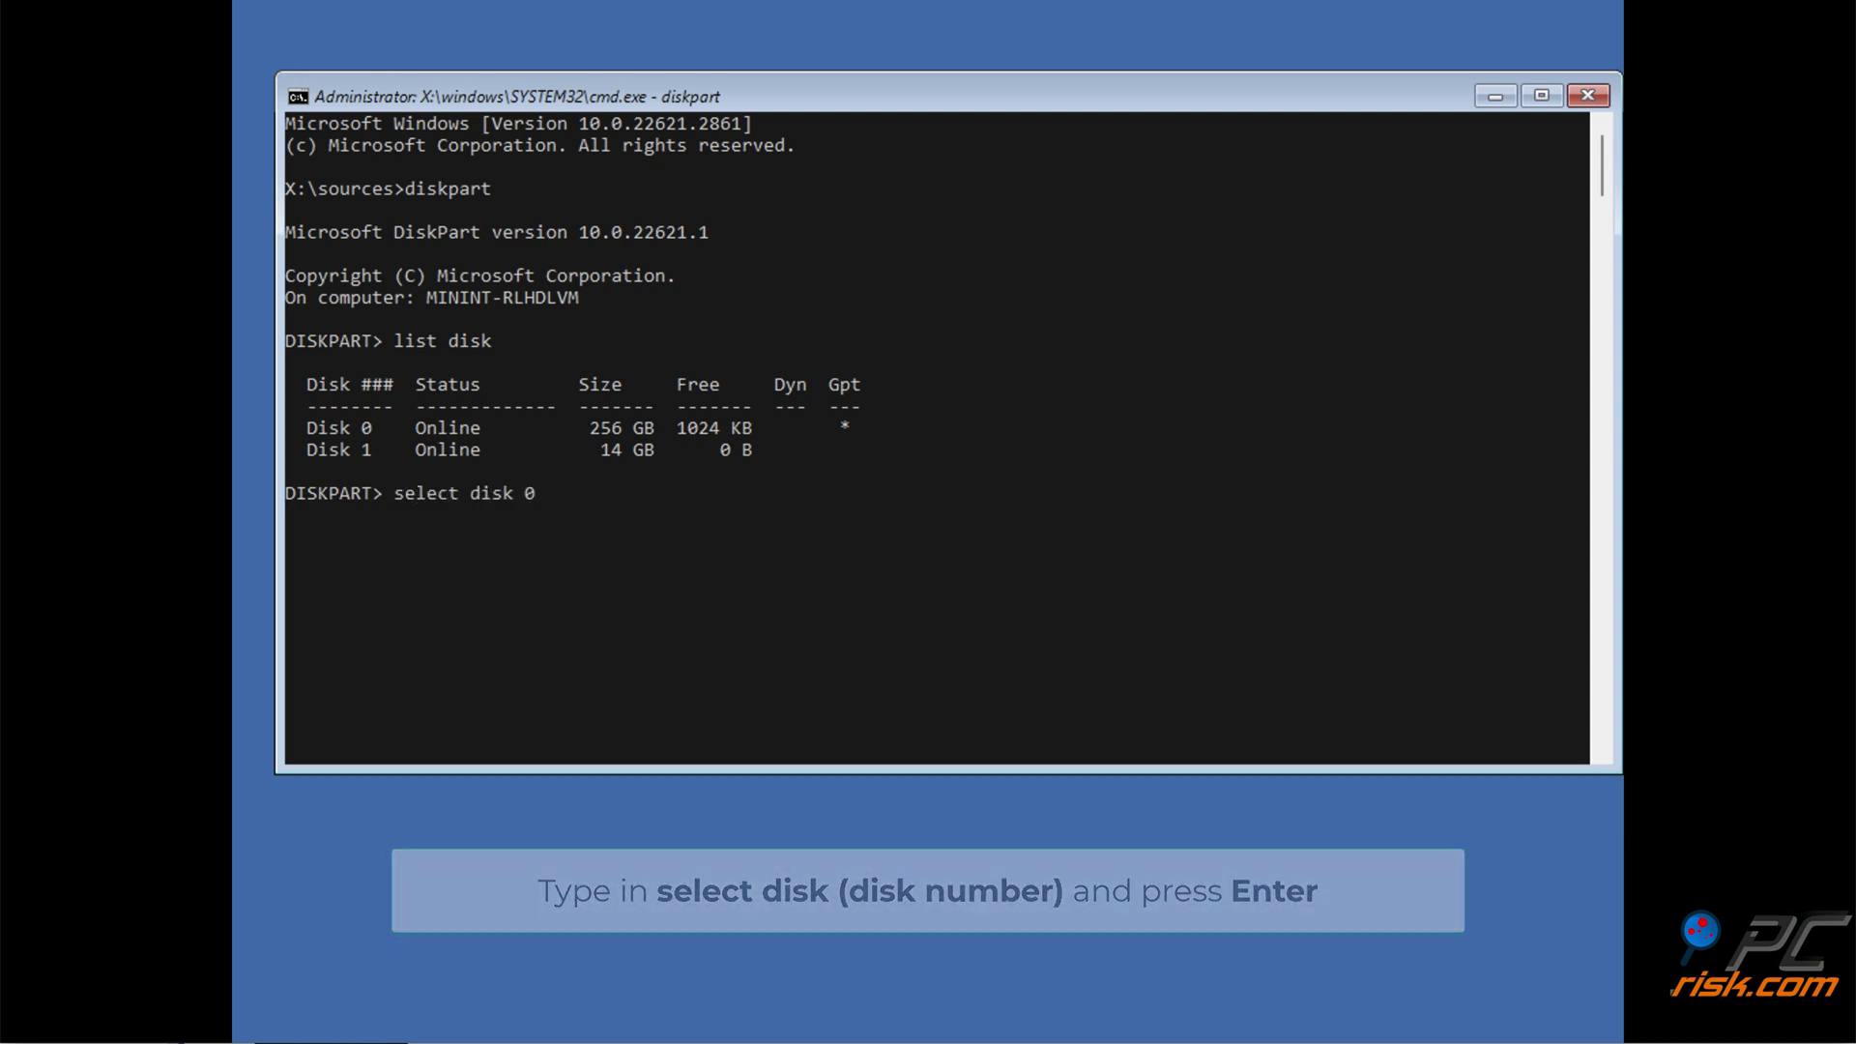
{"action": "key", "text": "Return"}
{"action": "type", "text": "lis"}
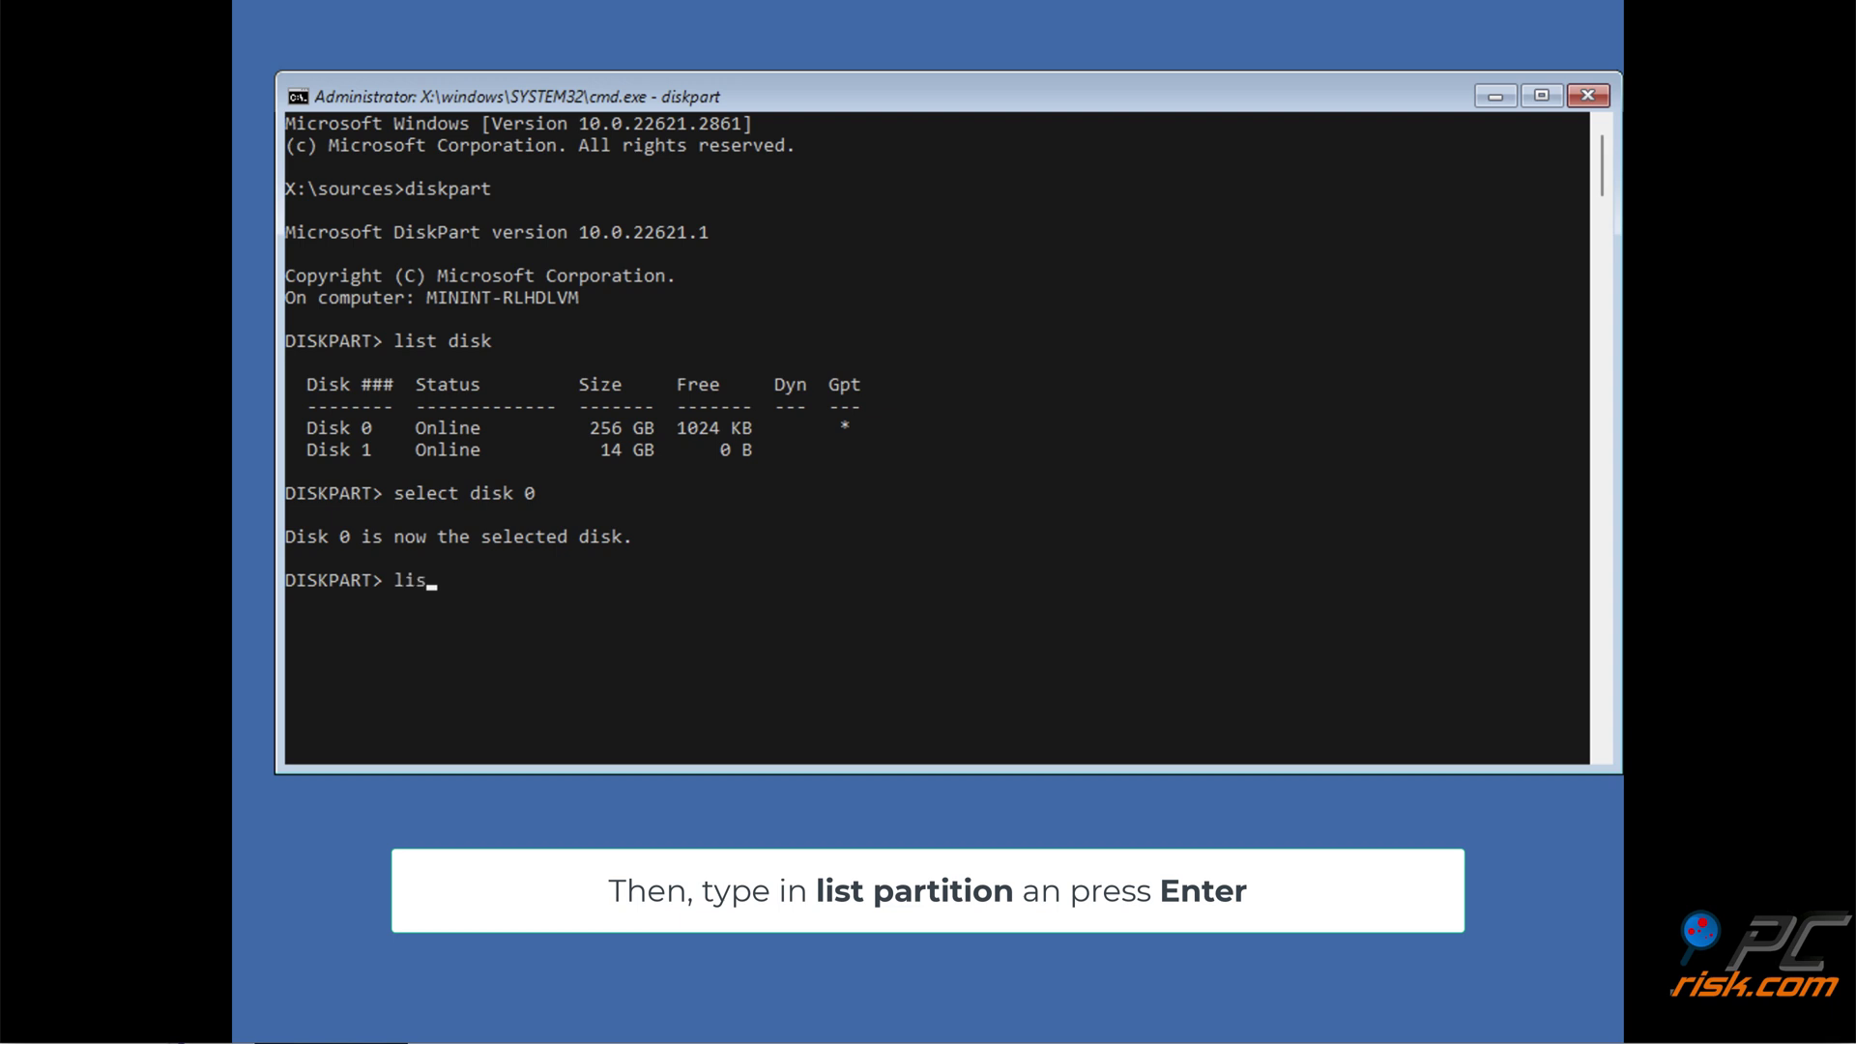
{"action": "type", "text": "t partition"}
{"action": "key", "text": "Return"}
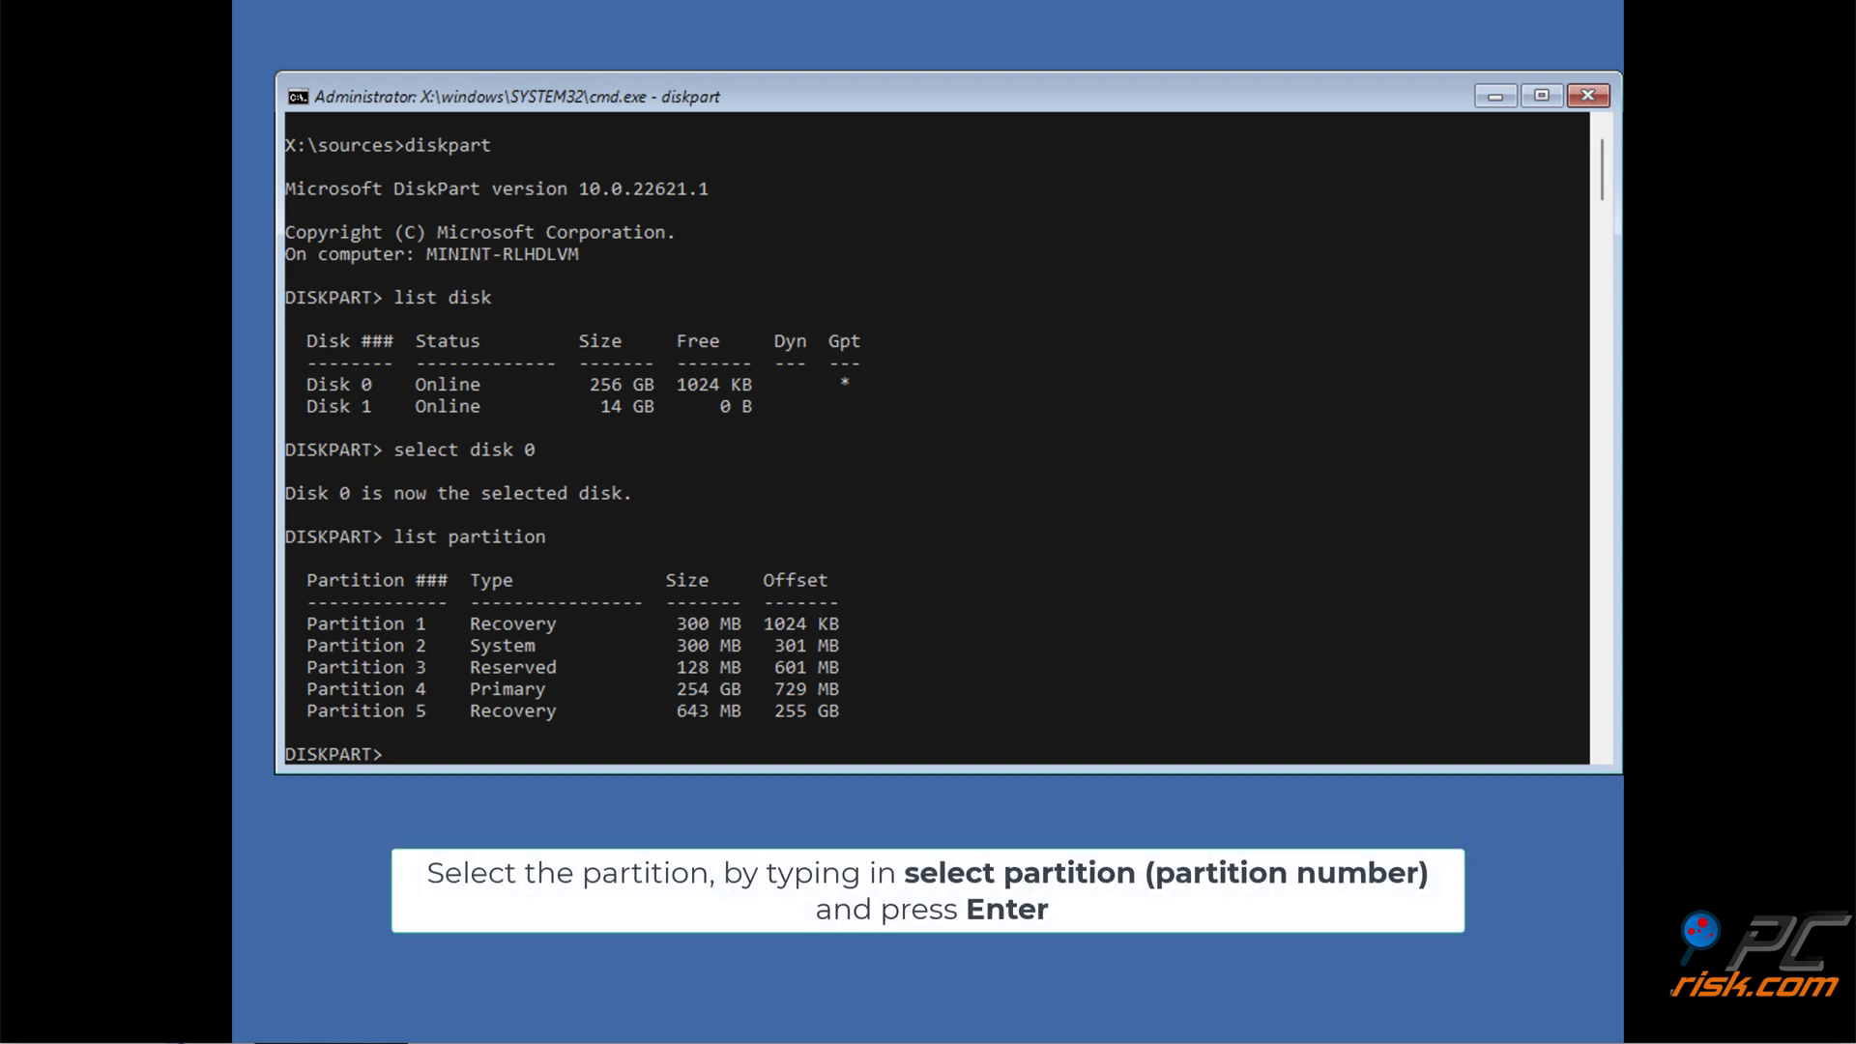
Step: Select partition 4 in DiskPart and try to mark it as active with the active command
{"action": "type", "text": "select partitio"}
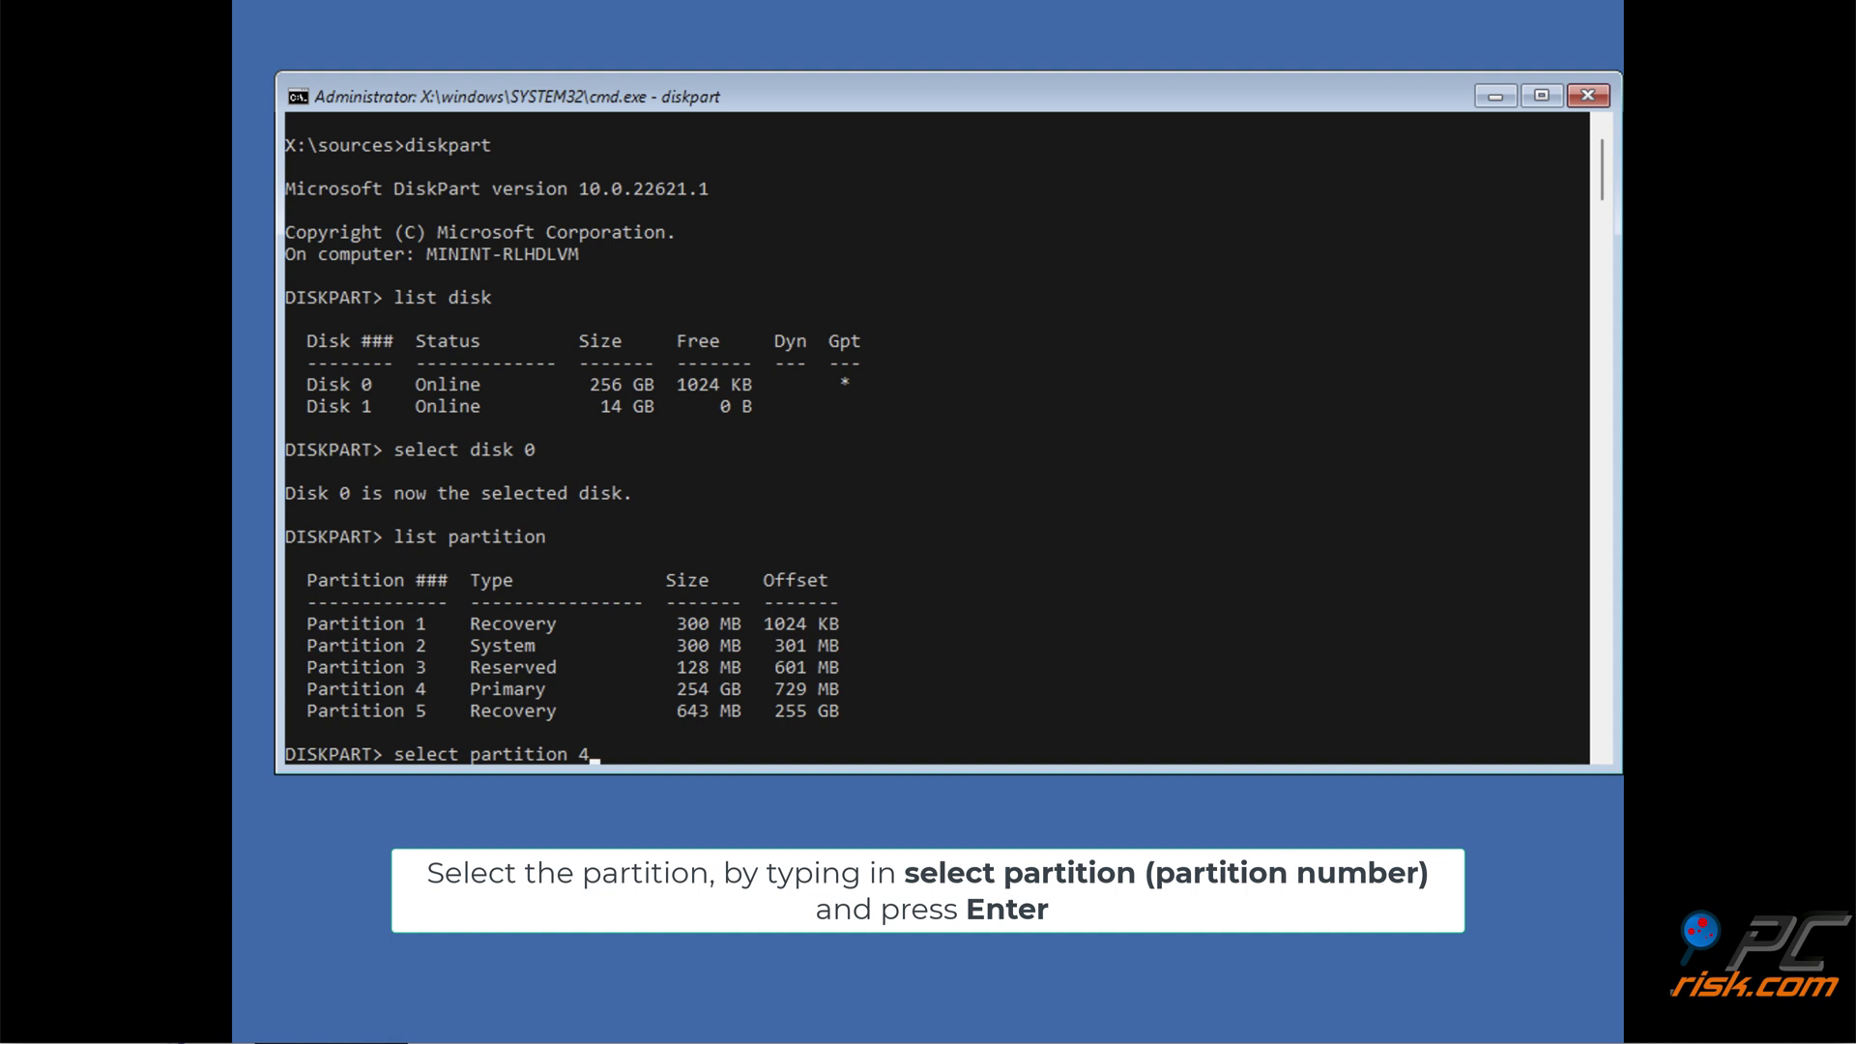
{"action": "type", "text": "n 4"}
{"action": "key", "text": "Return"}
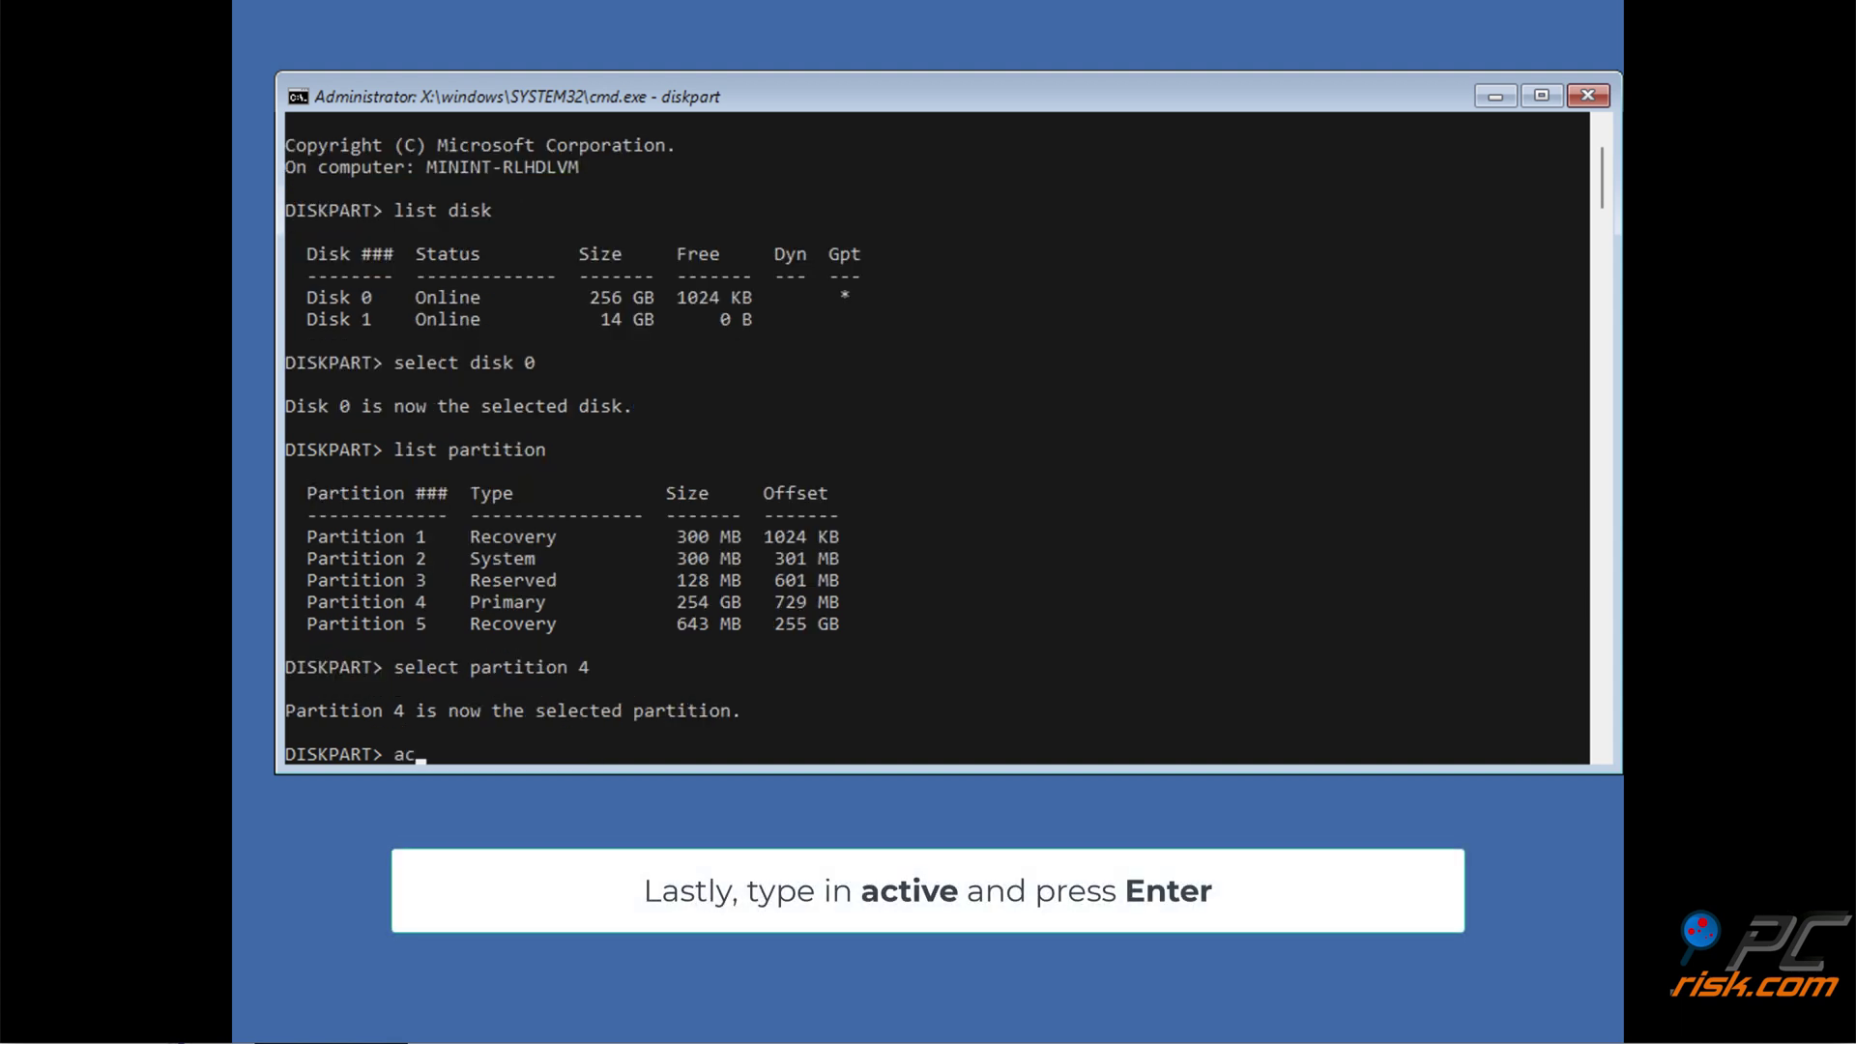
{"action": "type", "text": "active"}
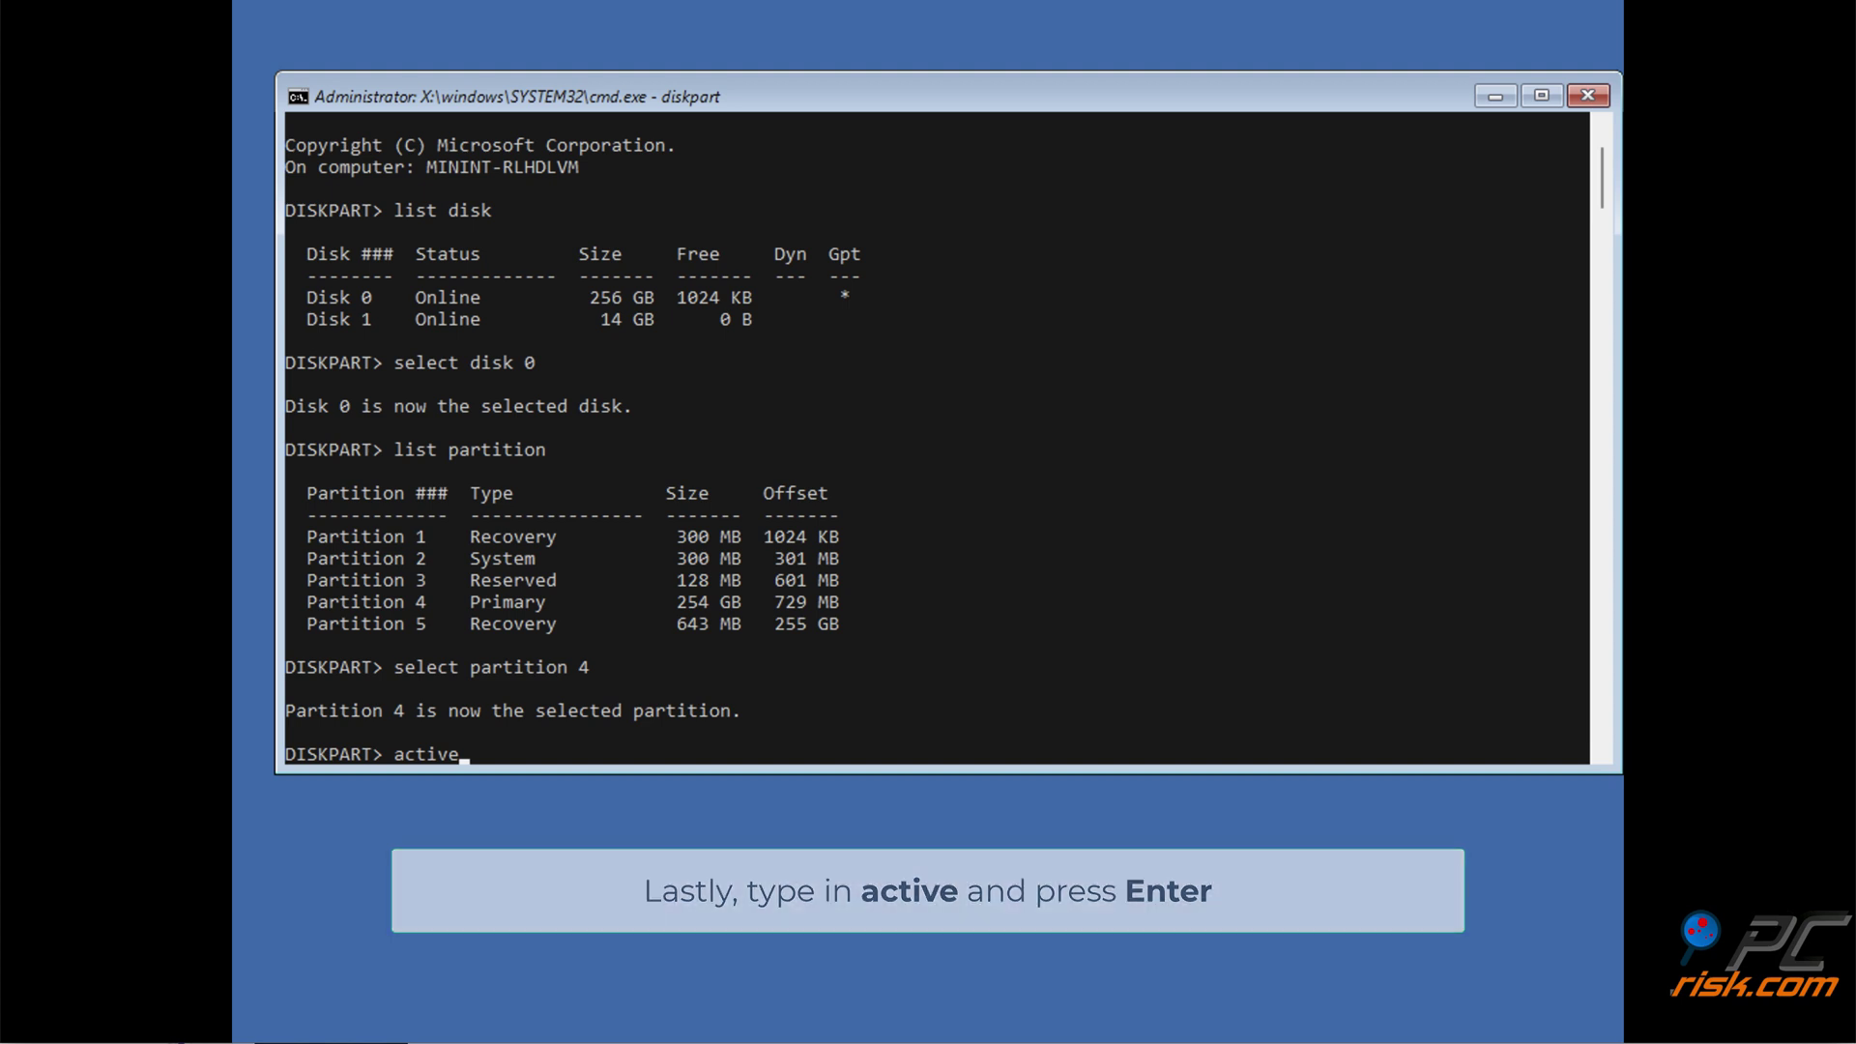
{"action": "key", "text": "Return"}
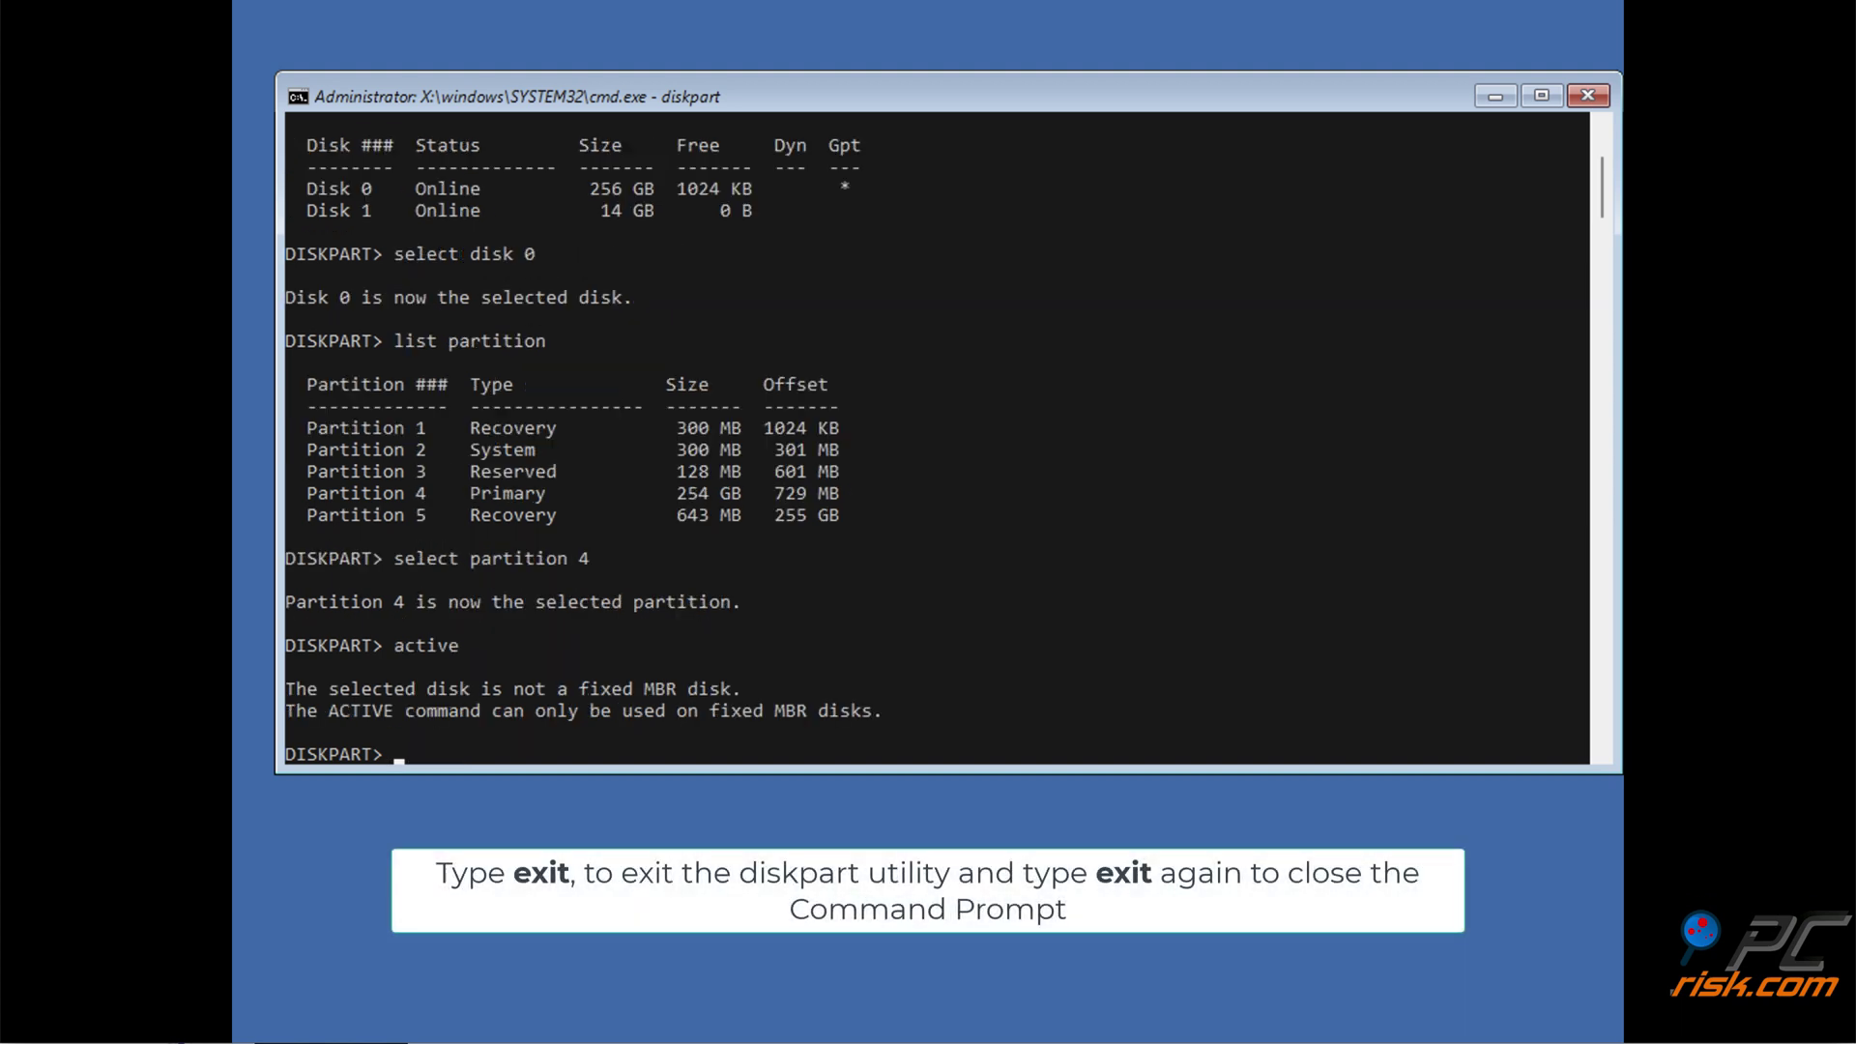
Step: Leave DiskPart and Command Prompt with exit, and continue to Windows 11
{"action": "key", "text": "Return"}
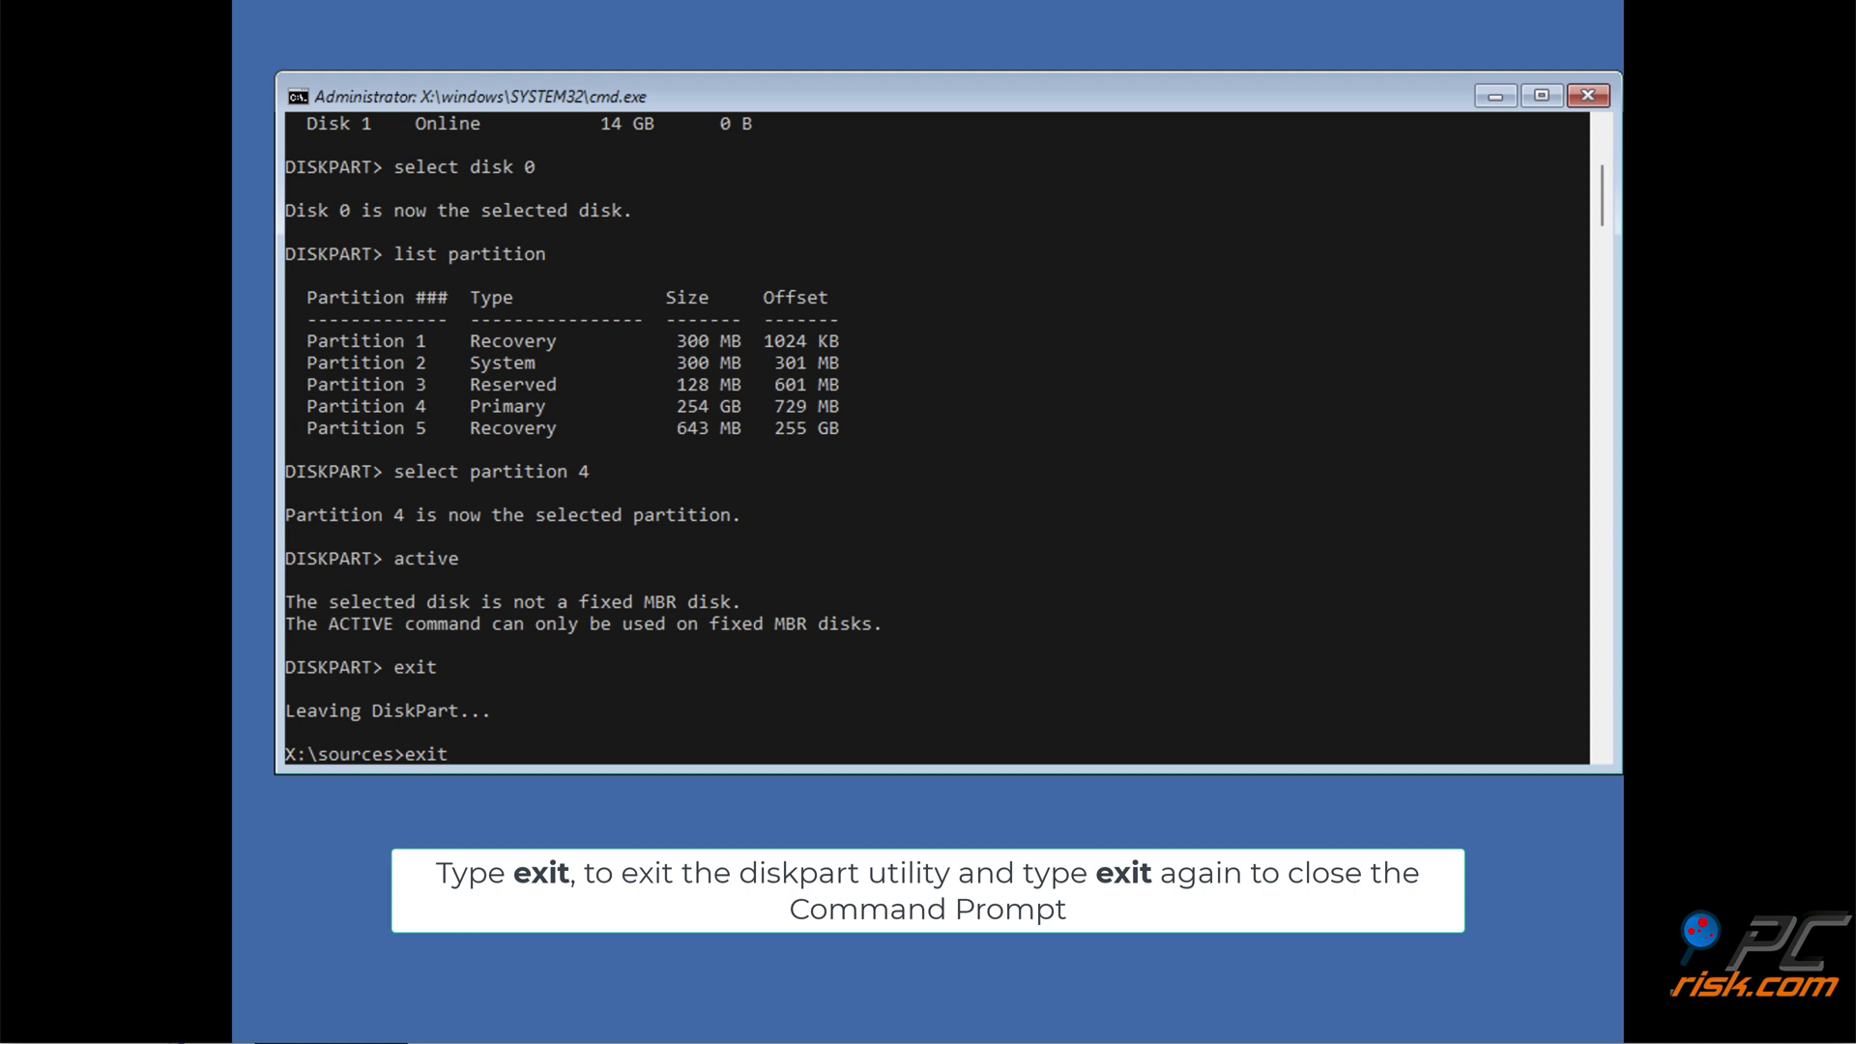
{"action": "type", "text": "exit"}
{"action": "key", "text": "Return"}
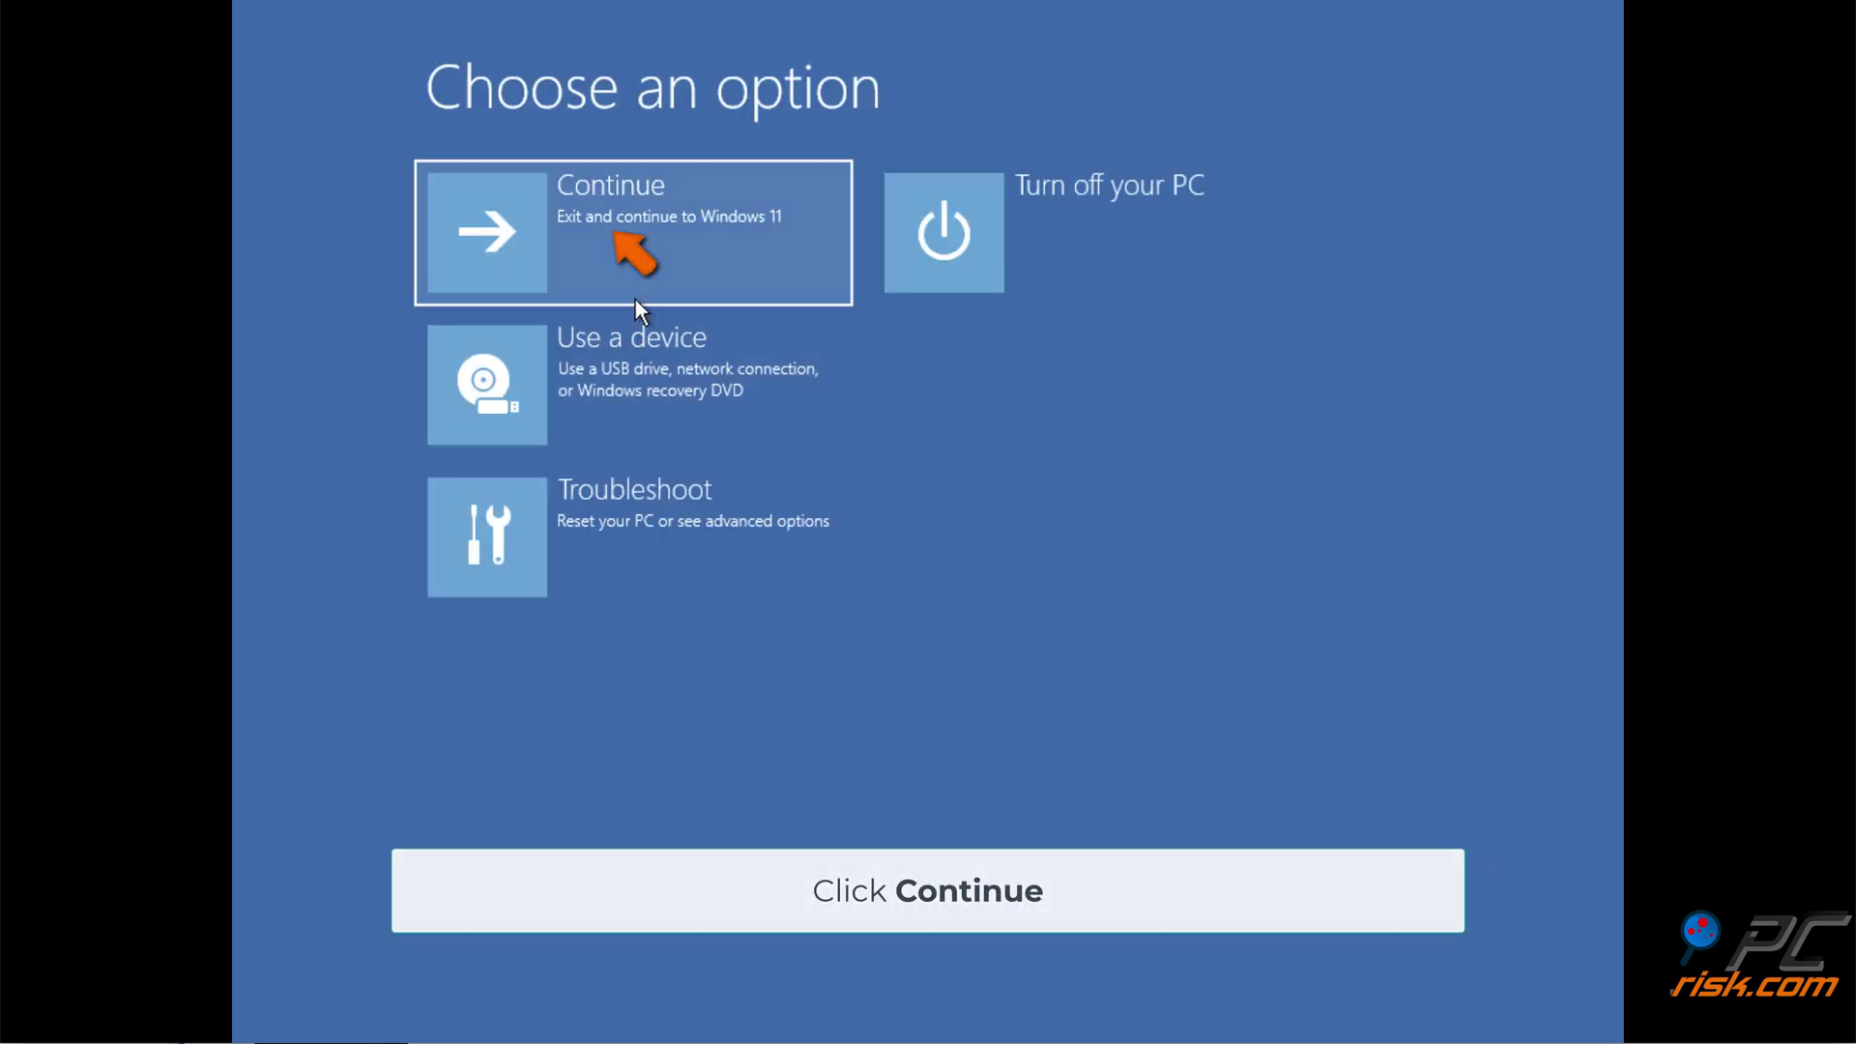
{"action": "left_click", "coordinate": [653, 250]}
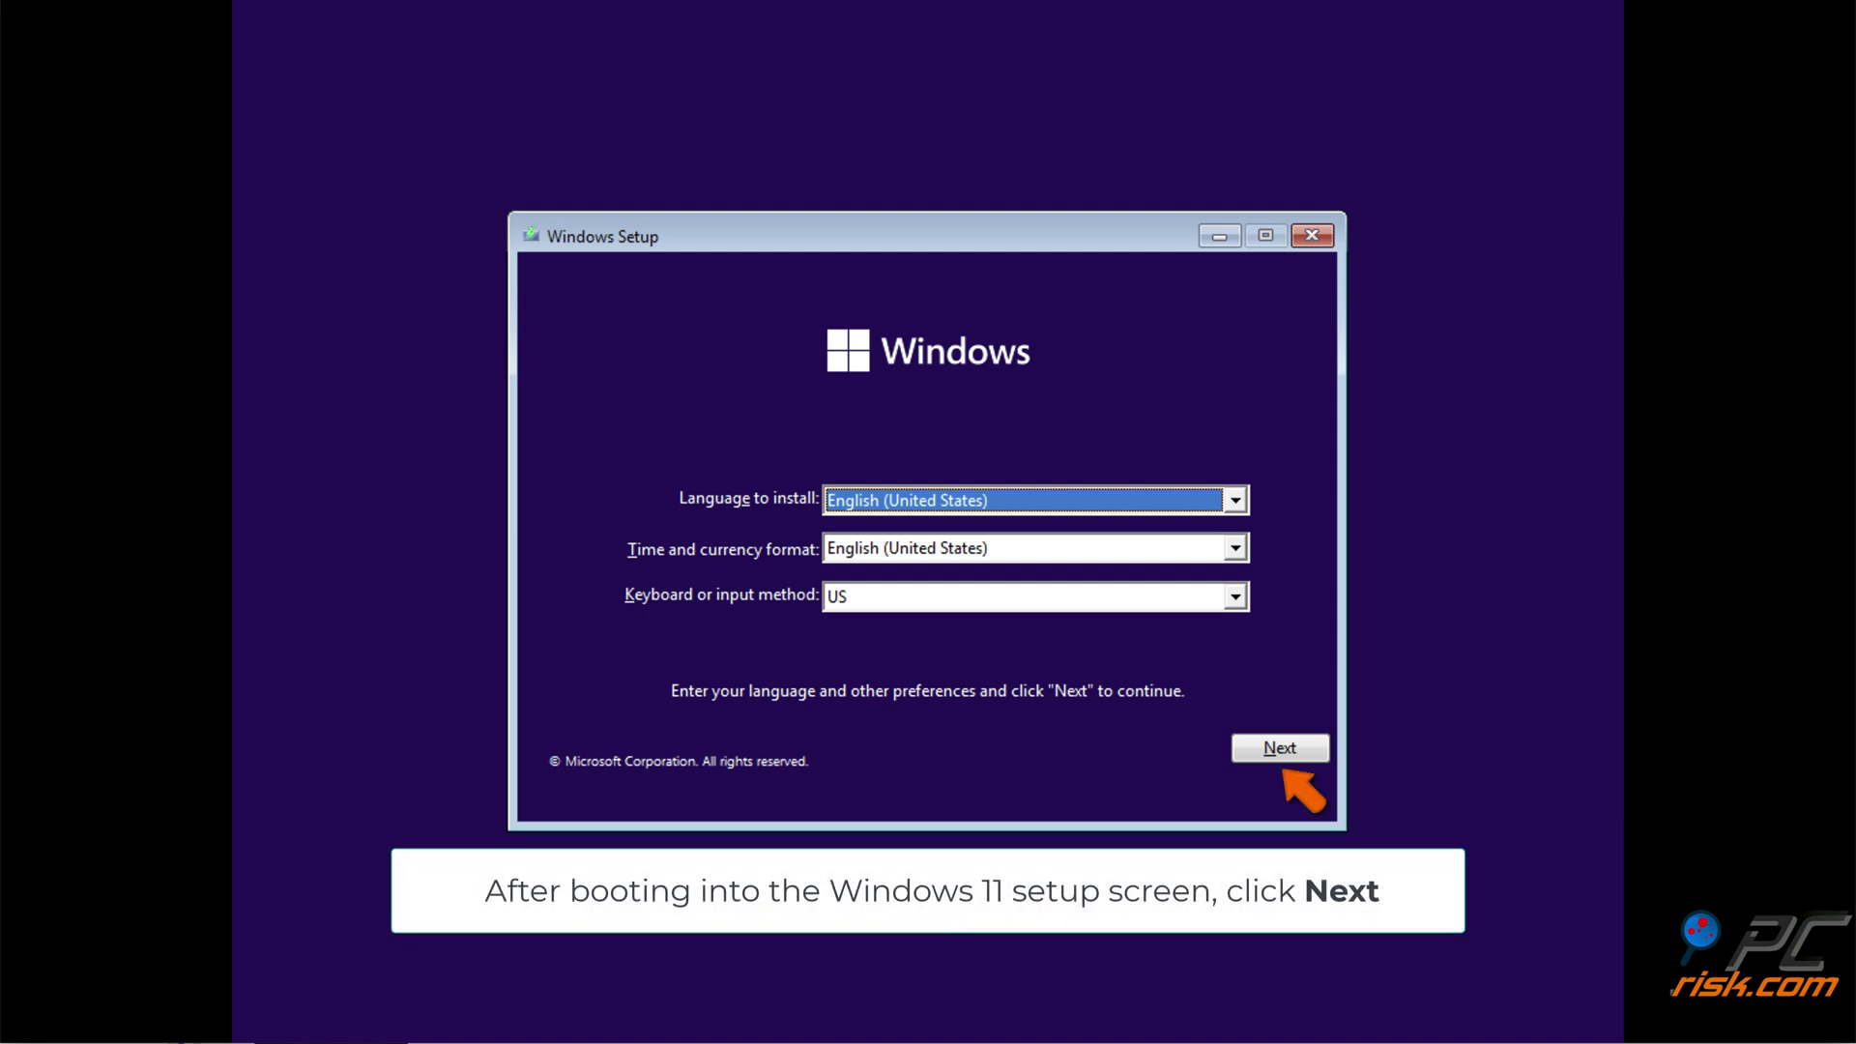
{"action": "left_click", "coordinate": [1278, 748]}
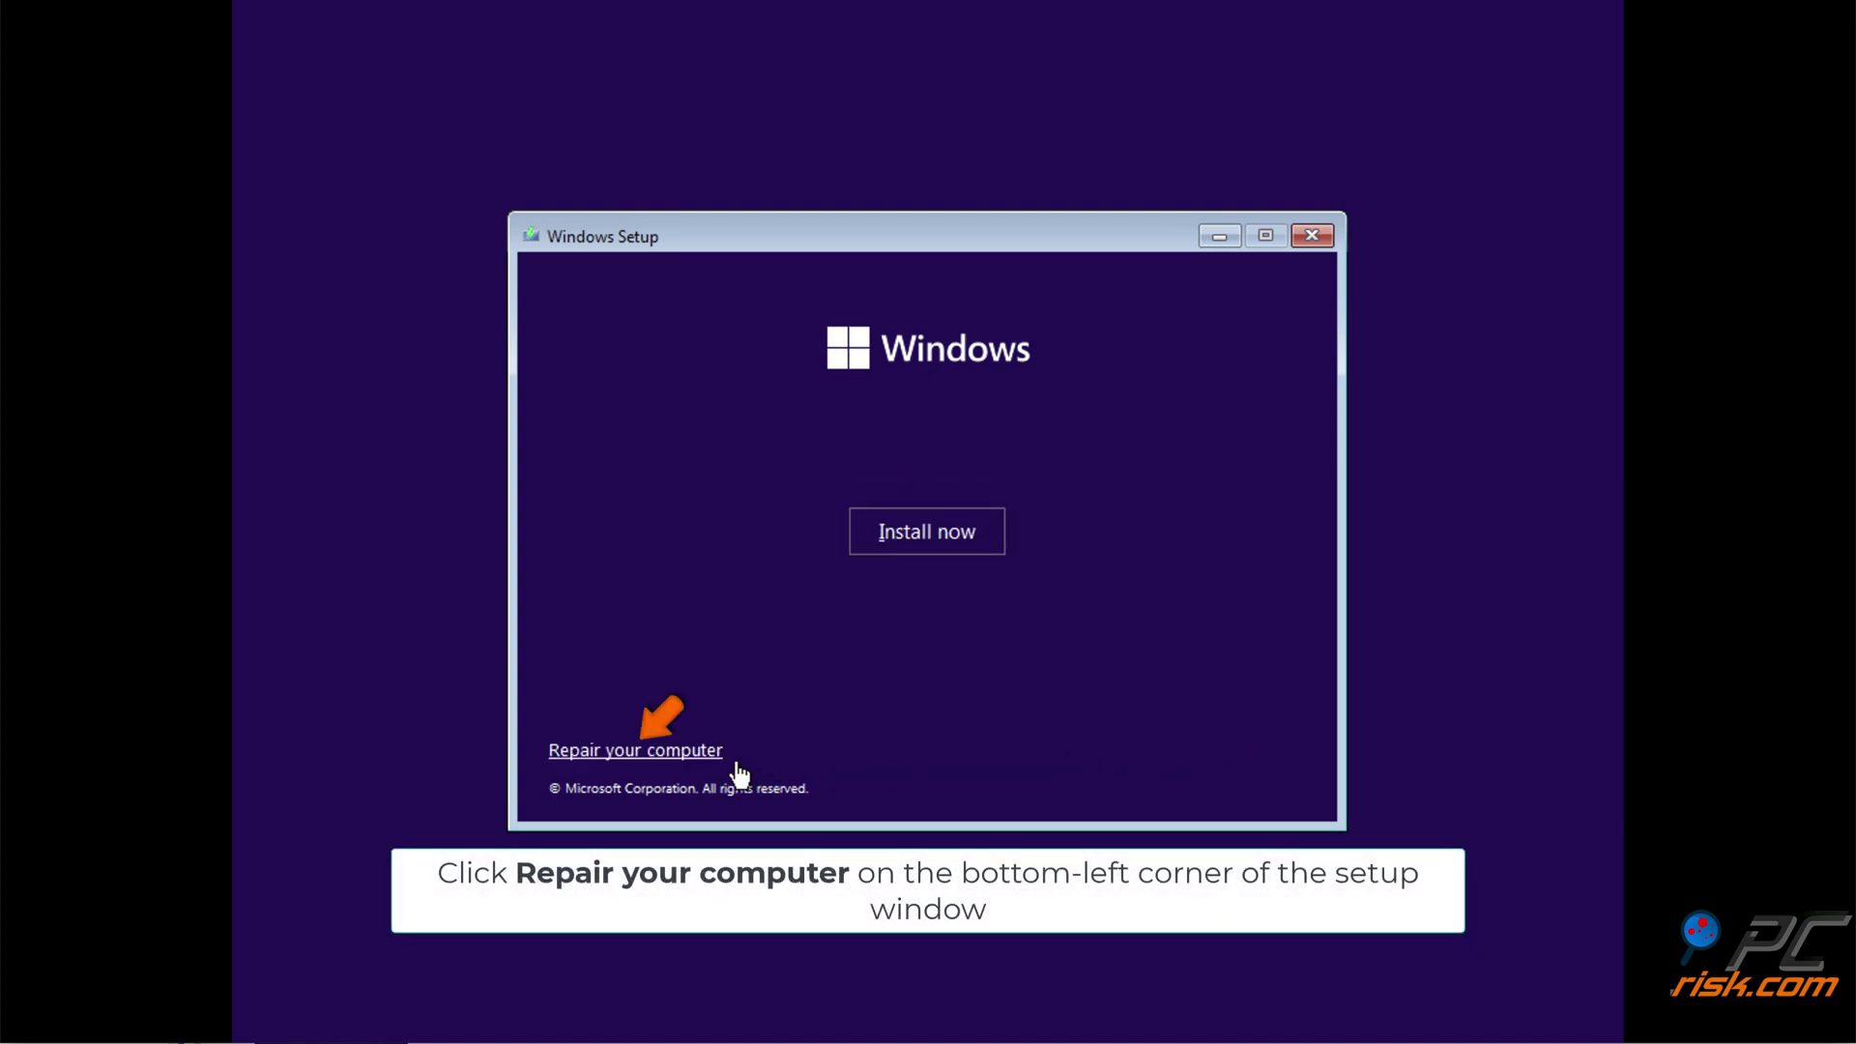
{"action": "left_click", "coordinate": [639, 762]}
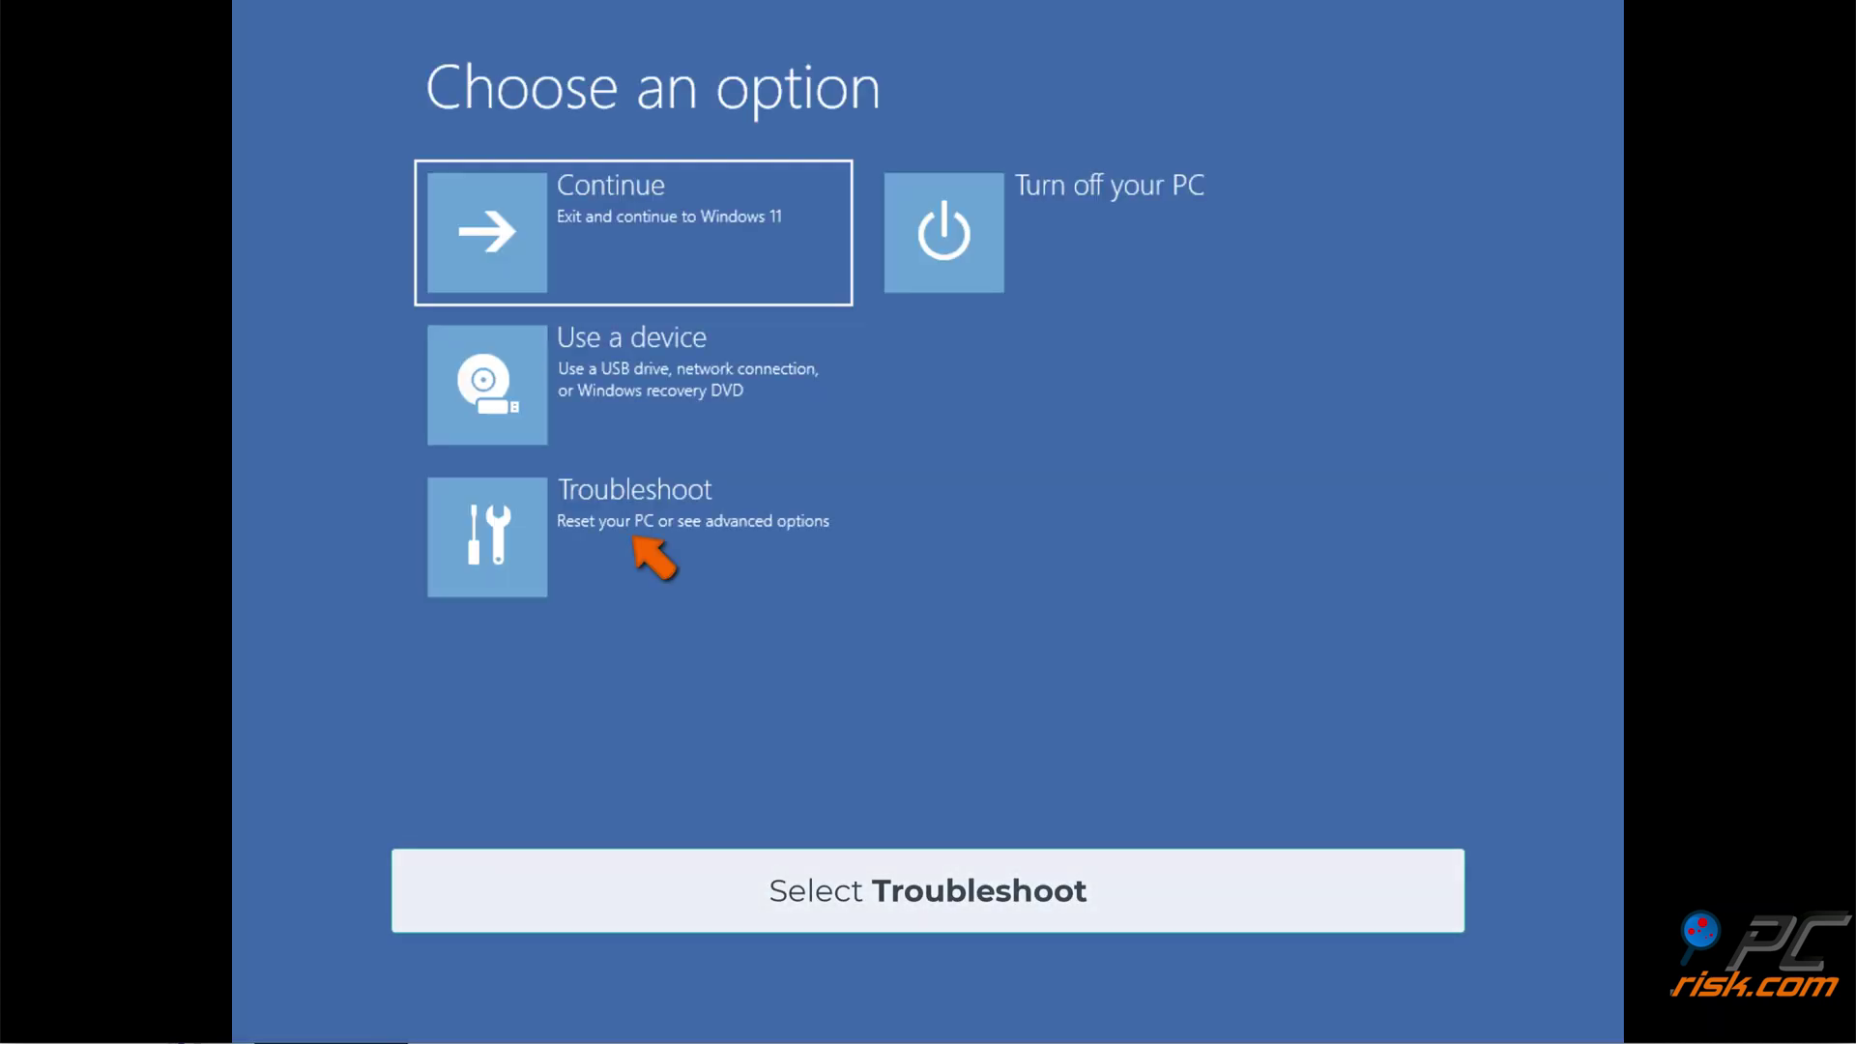
{"action": "left_click", "coordinate": [650, 549]}
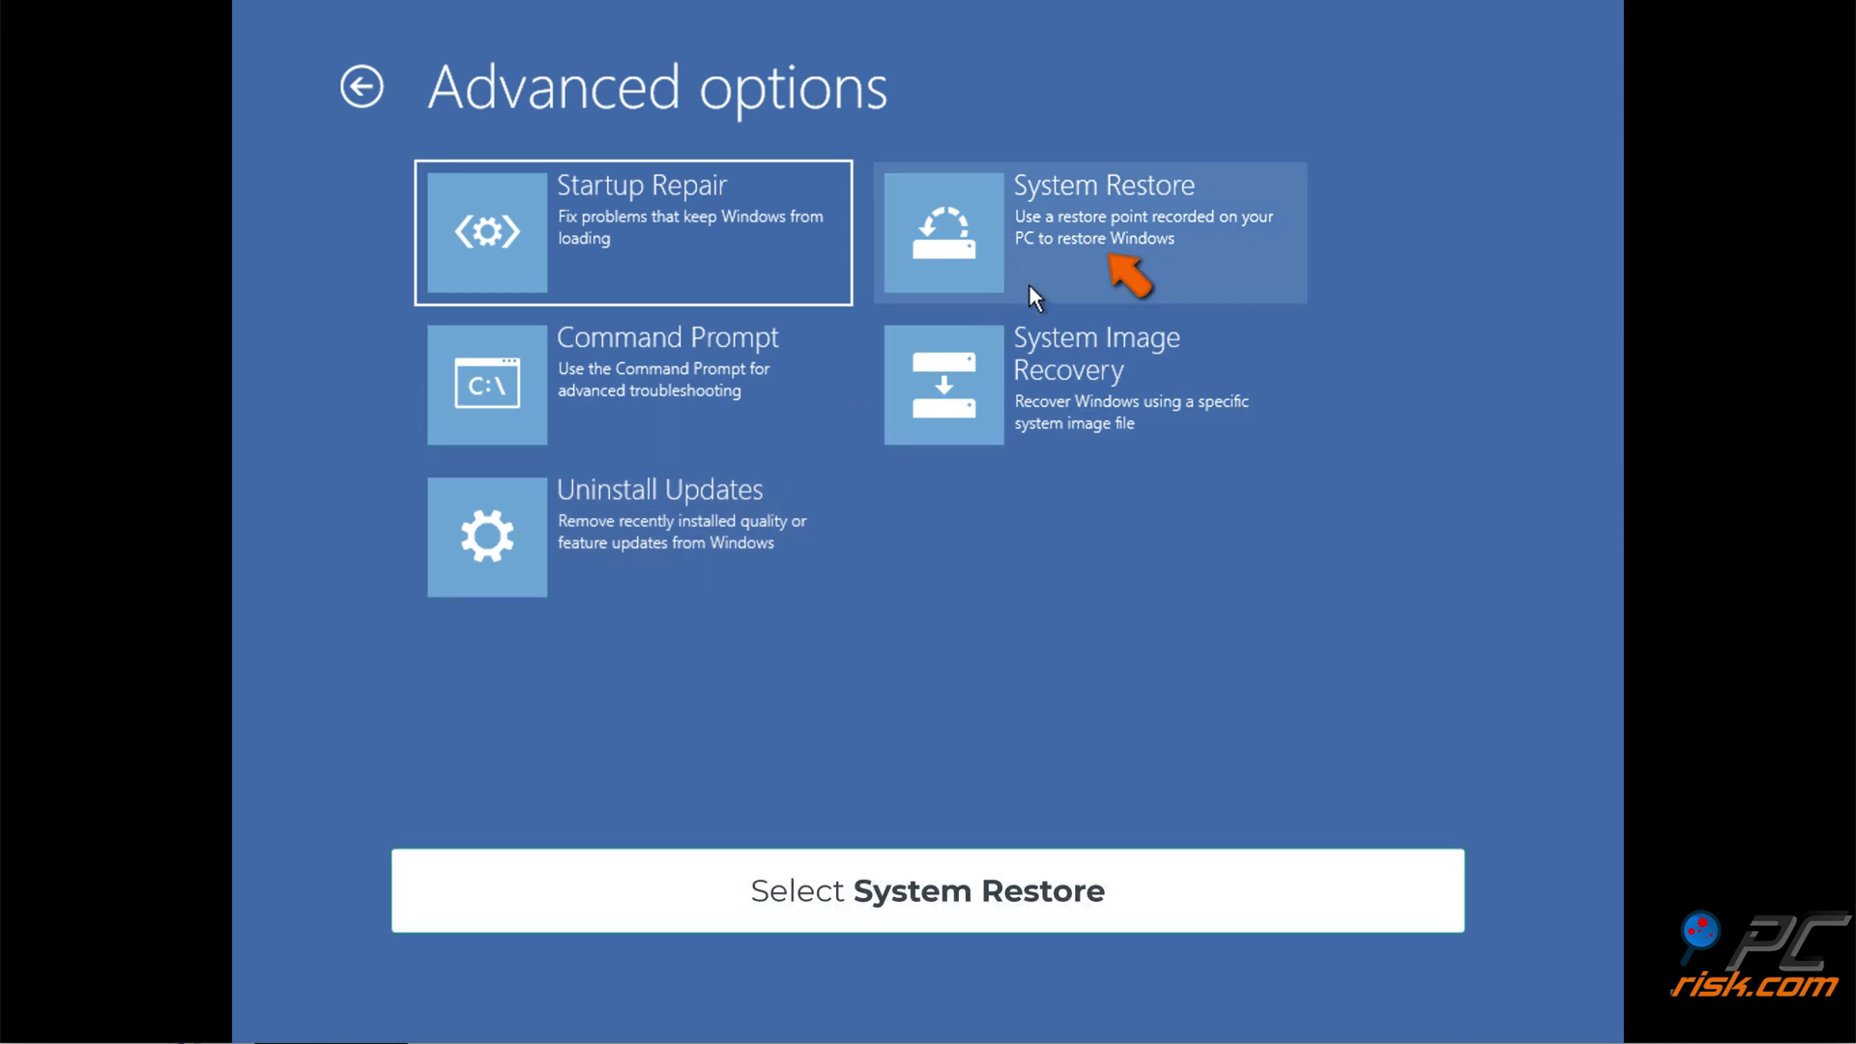
{"action": "left_click", "coordinate": [1090, 255]}
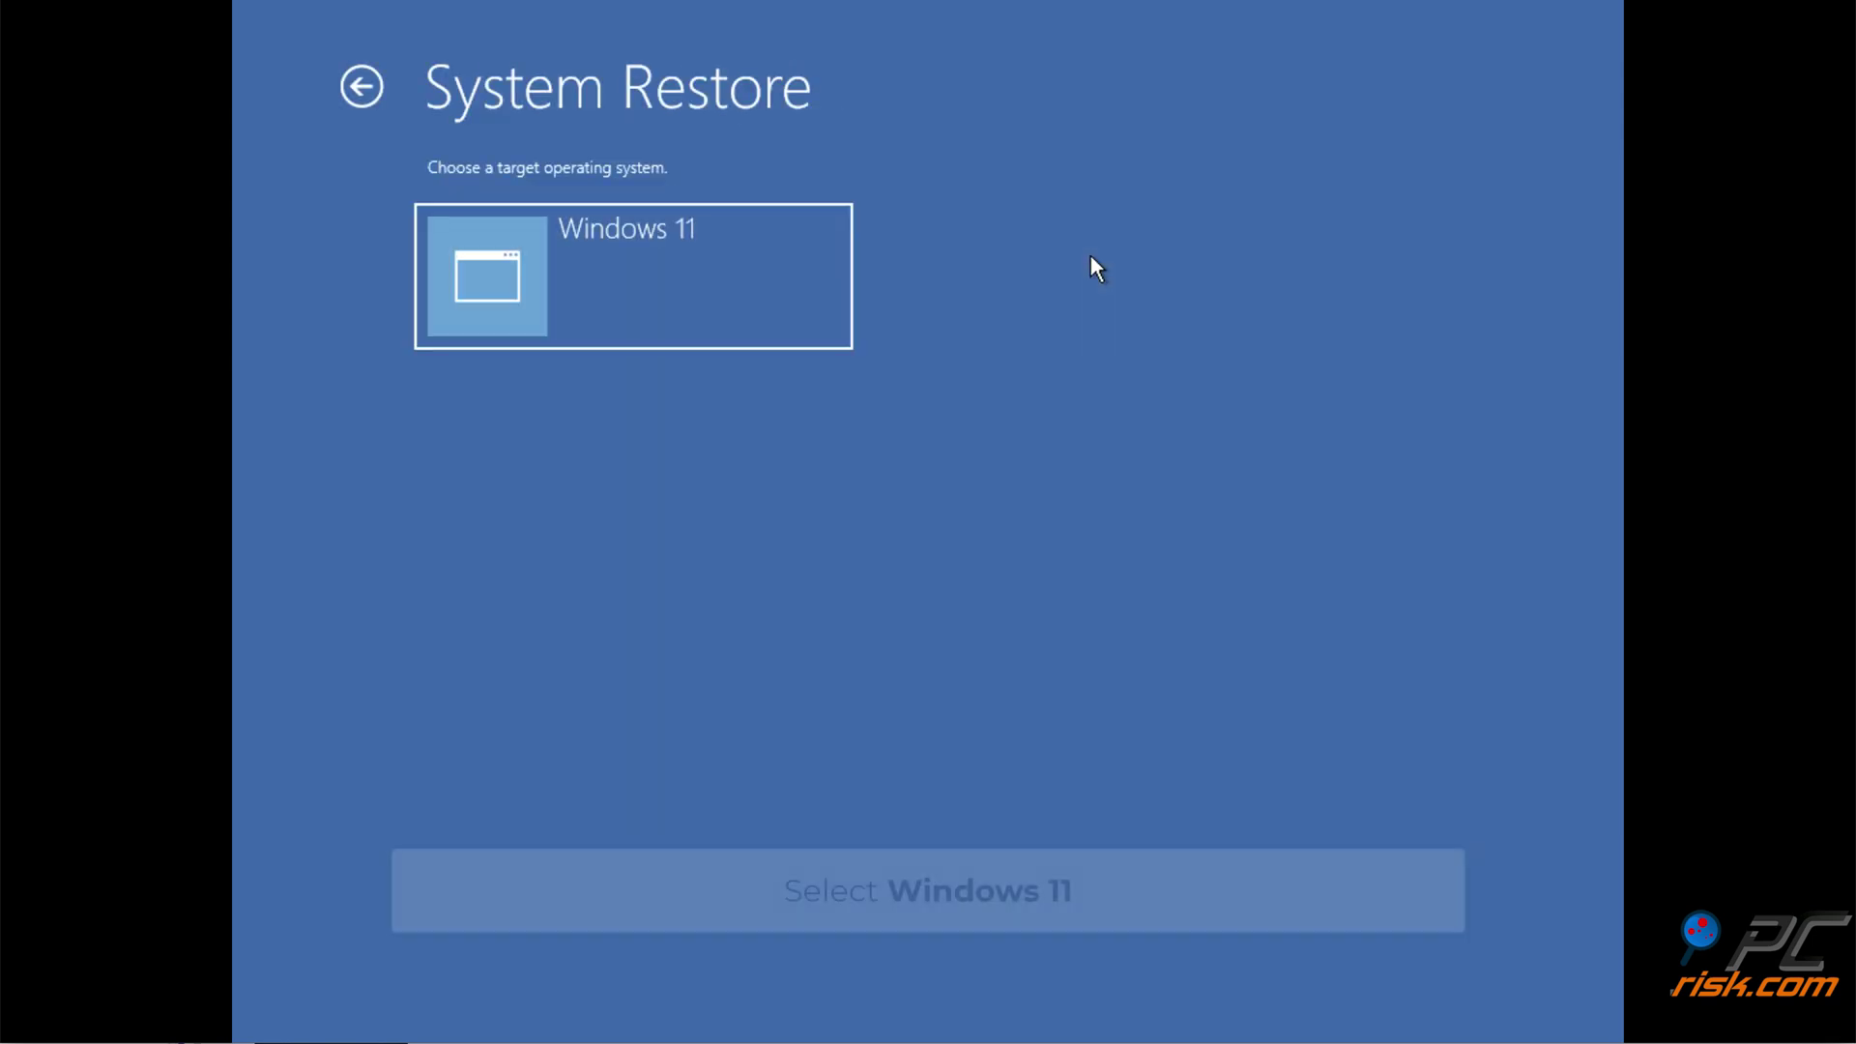
{"action": "left_click", "coordinate": [645, 254]}
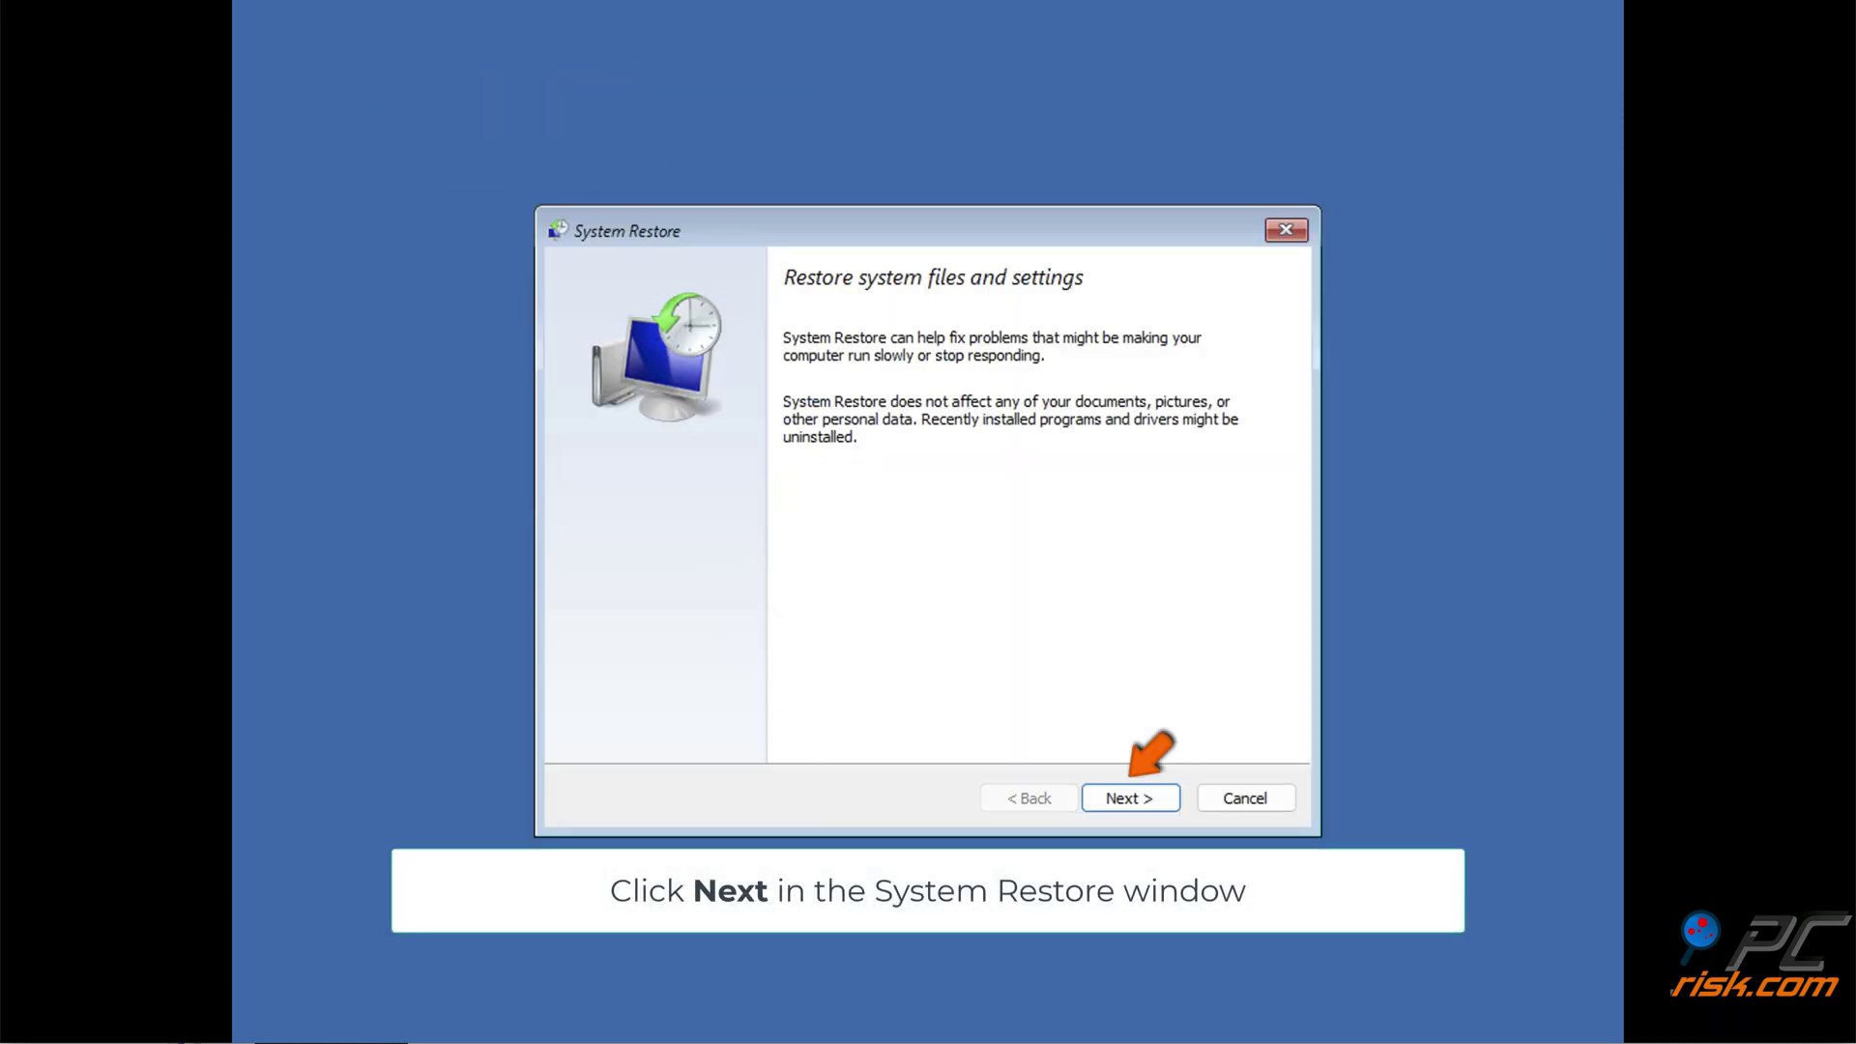
Step: Restore the system to the 8/19/2024 3:16:34 AM Installed Parallels Tools restore point and restart the computer
{"action": "left_click", "coordinate": [1129, 808]}
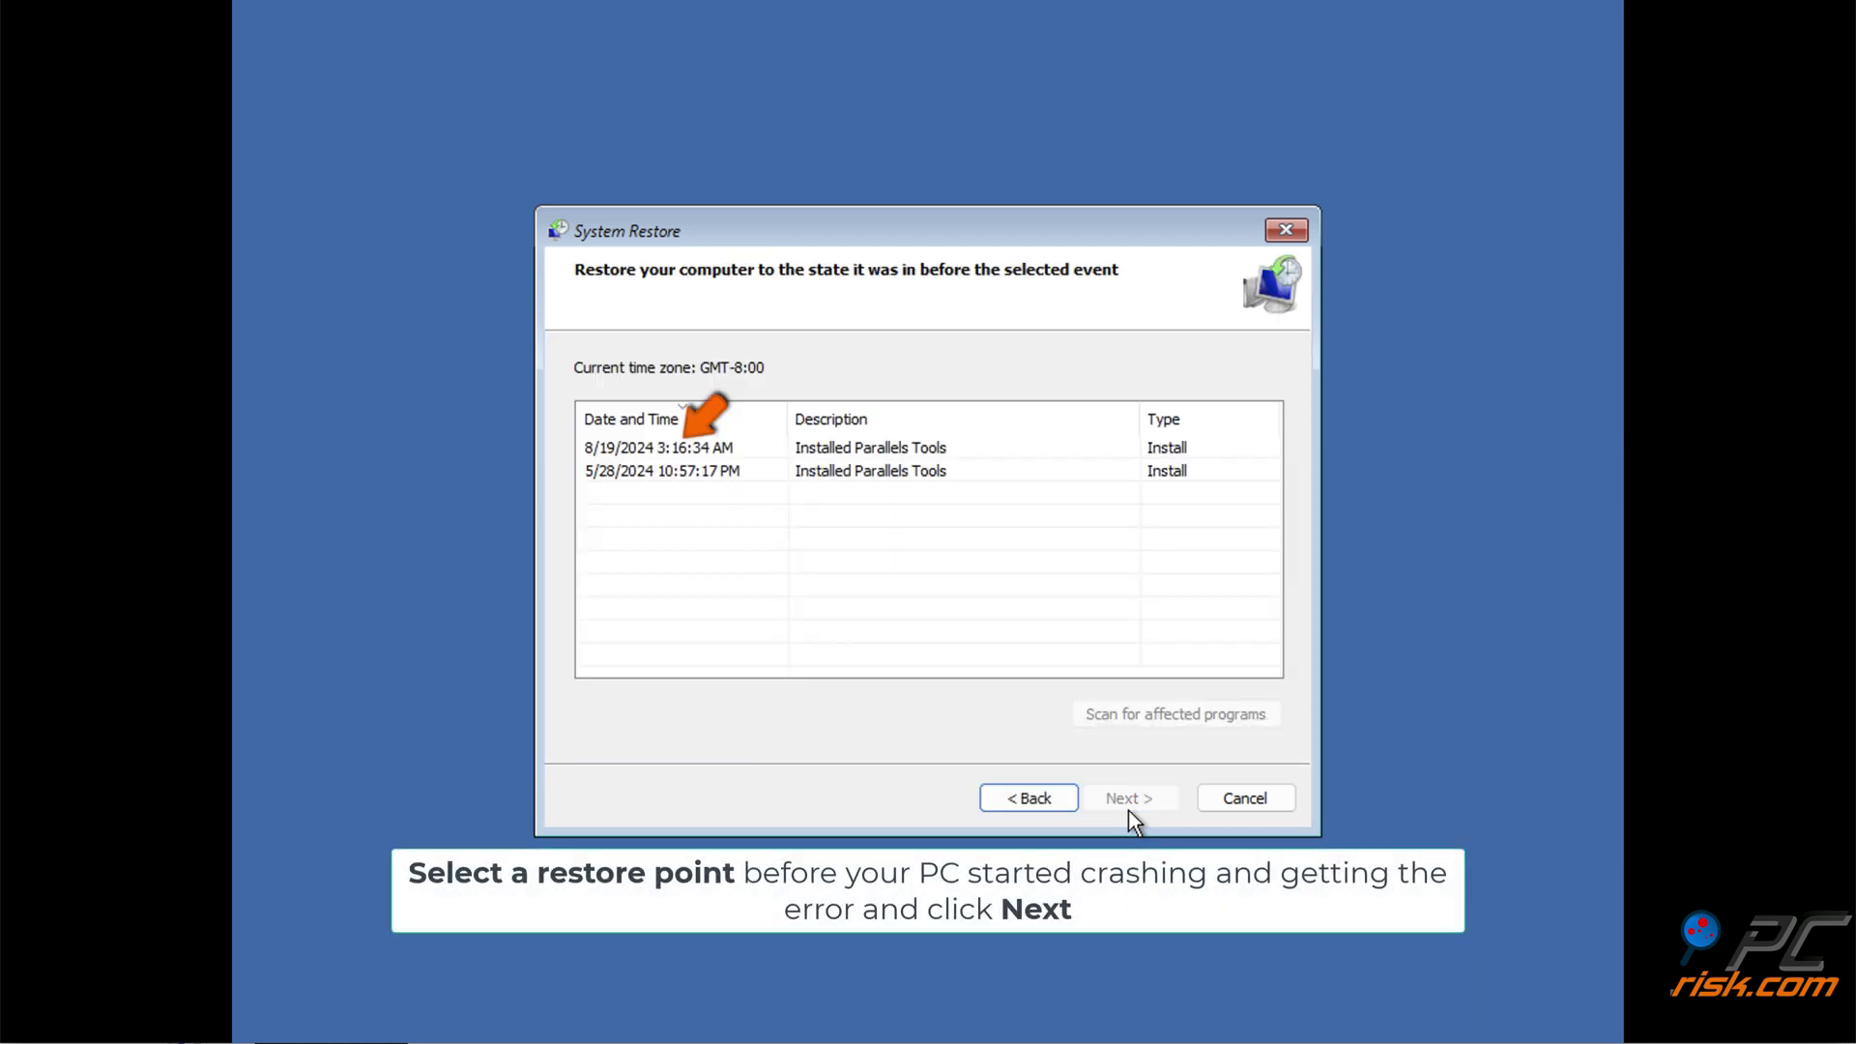
{"action": "left_click", "coordinate": [746, 449]}
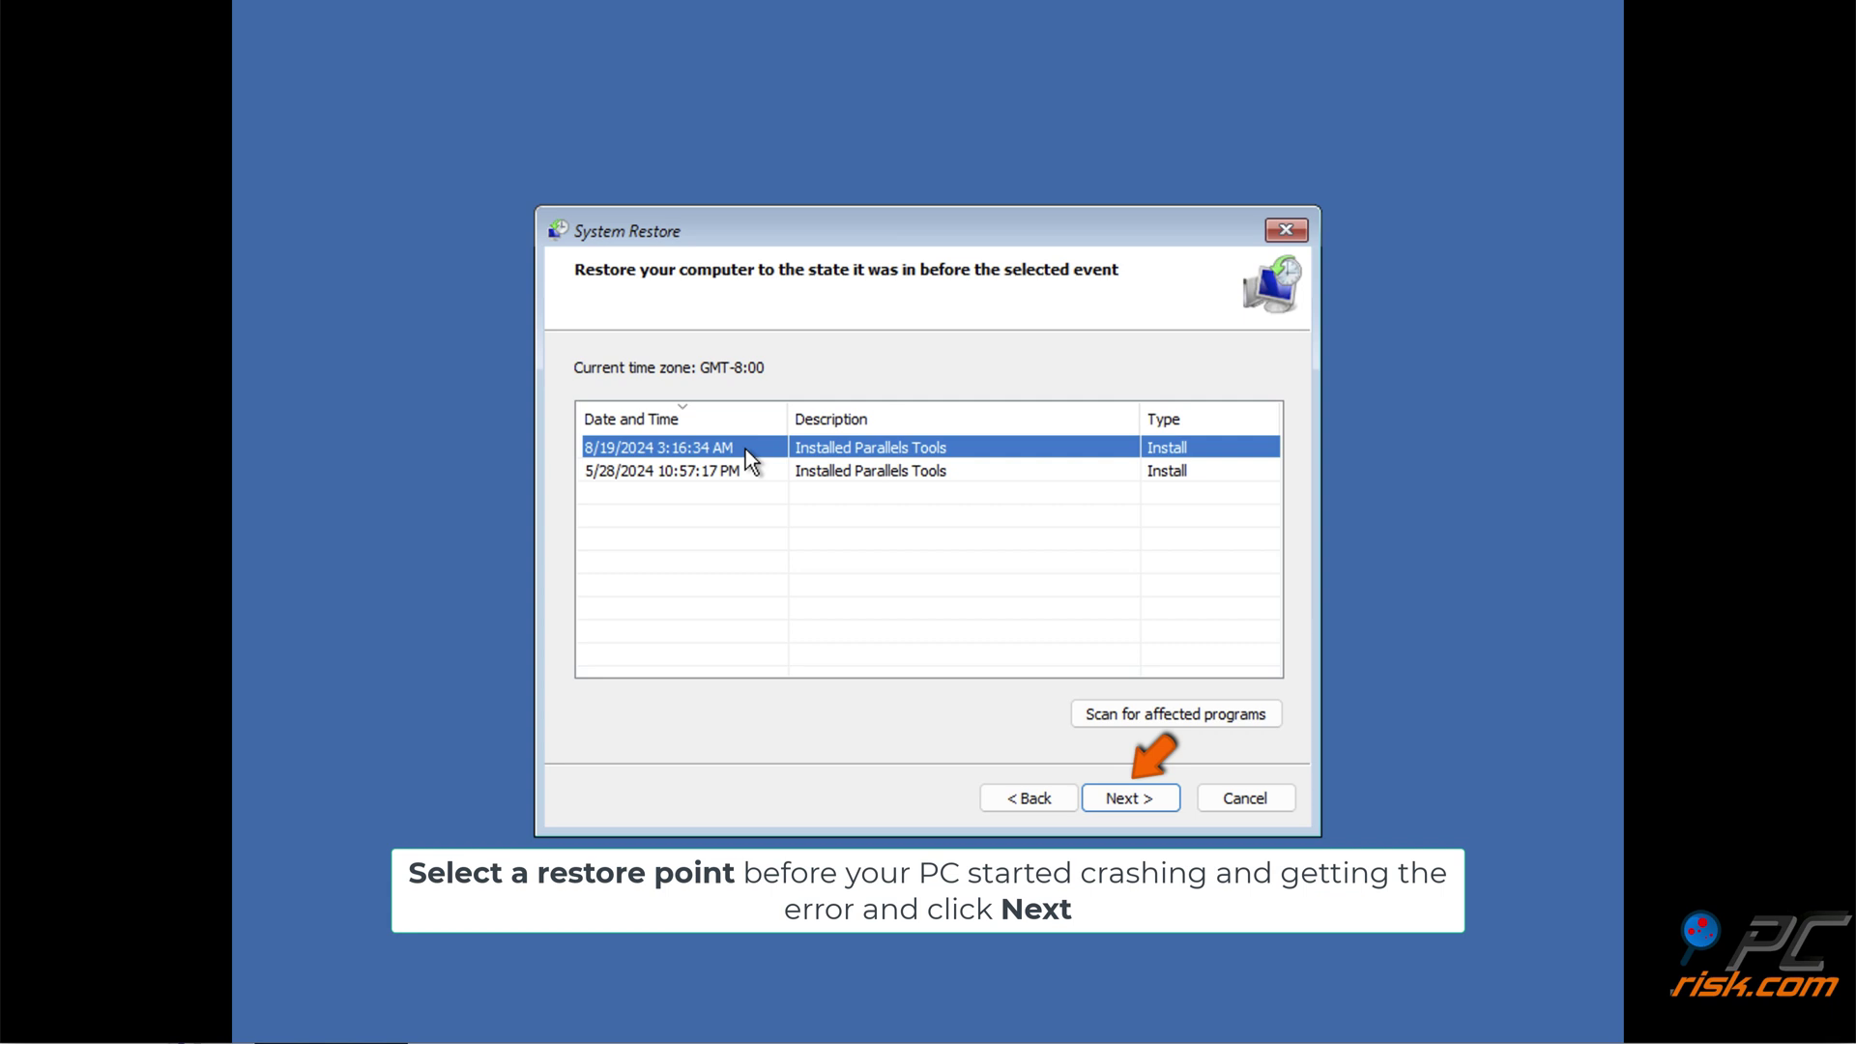
{"action": "left_click", "coordinate": [1127, 804]}
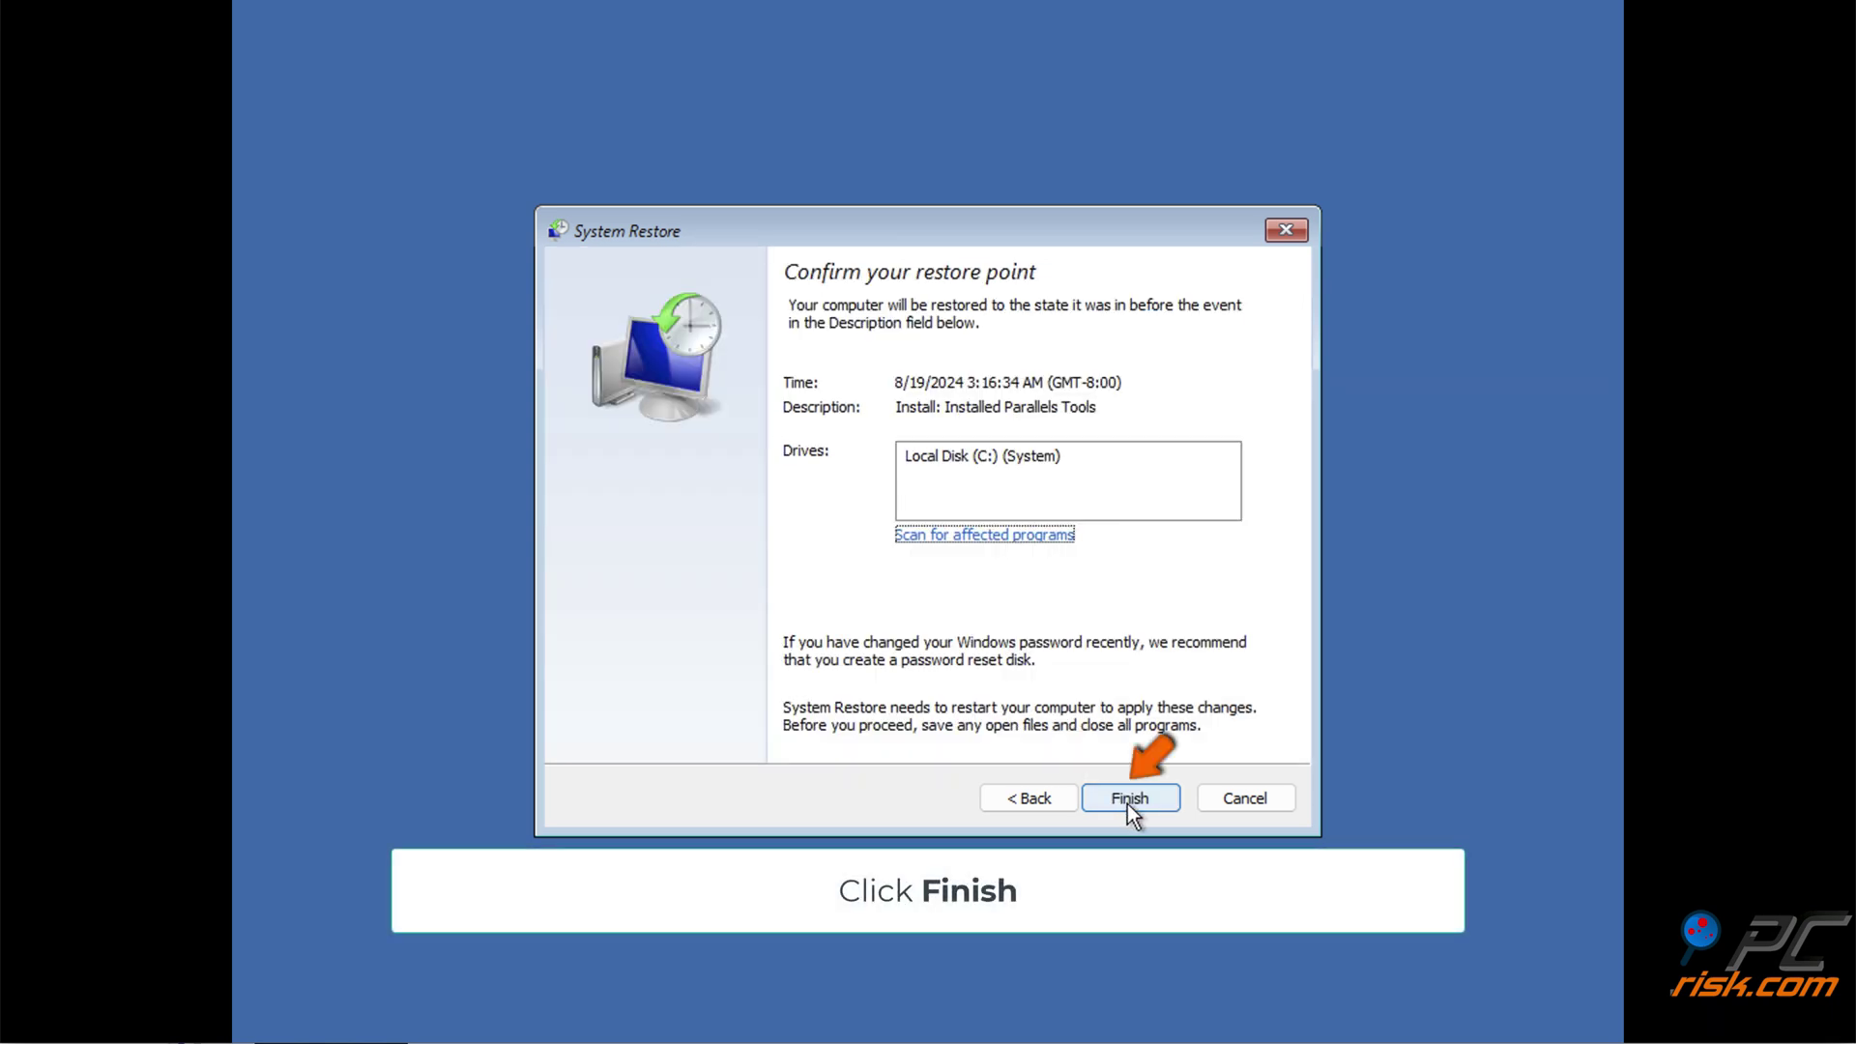
{"action": "left_click", "coordinate": [1127, 802]}
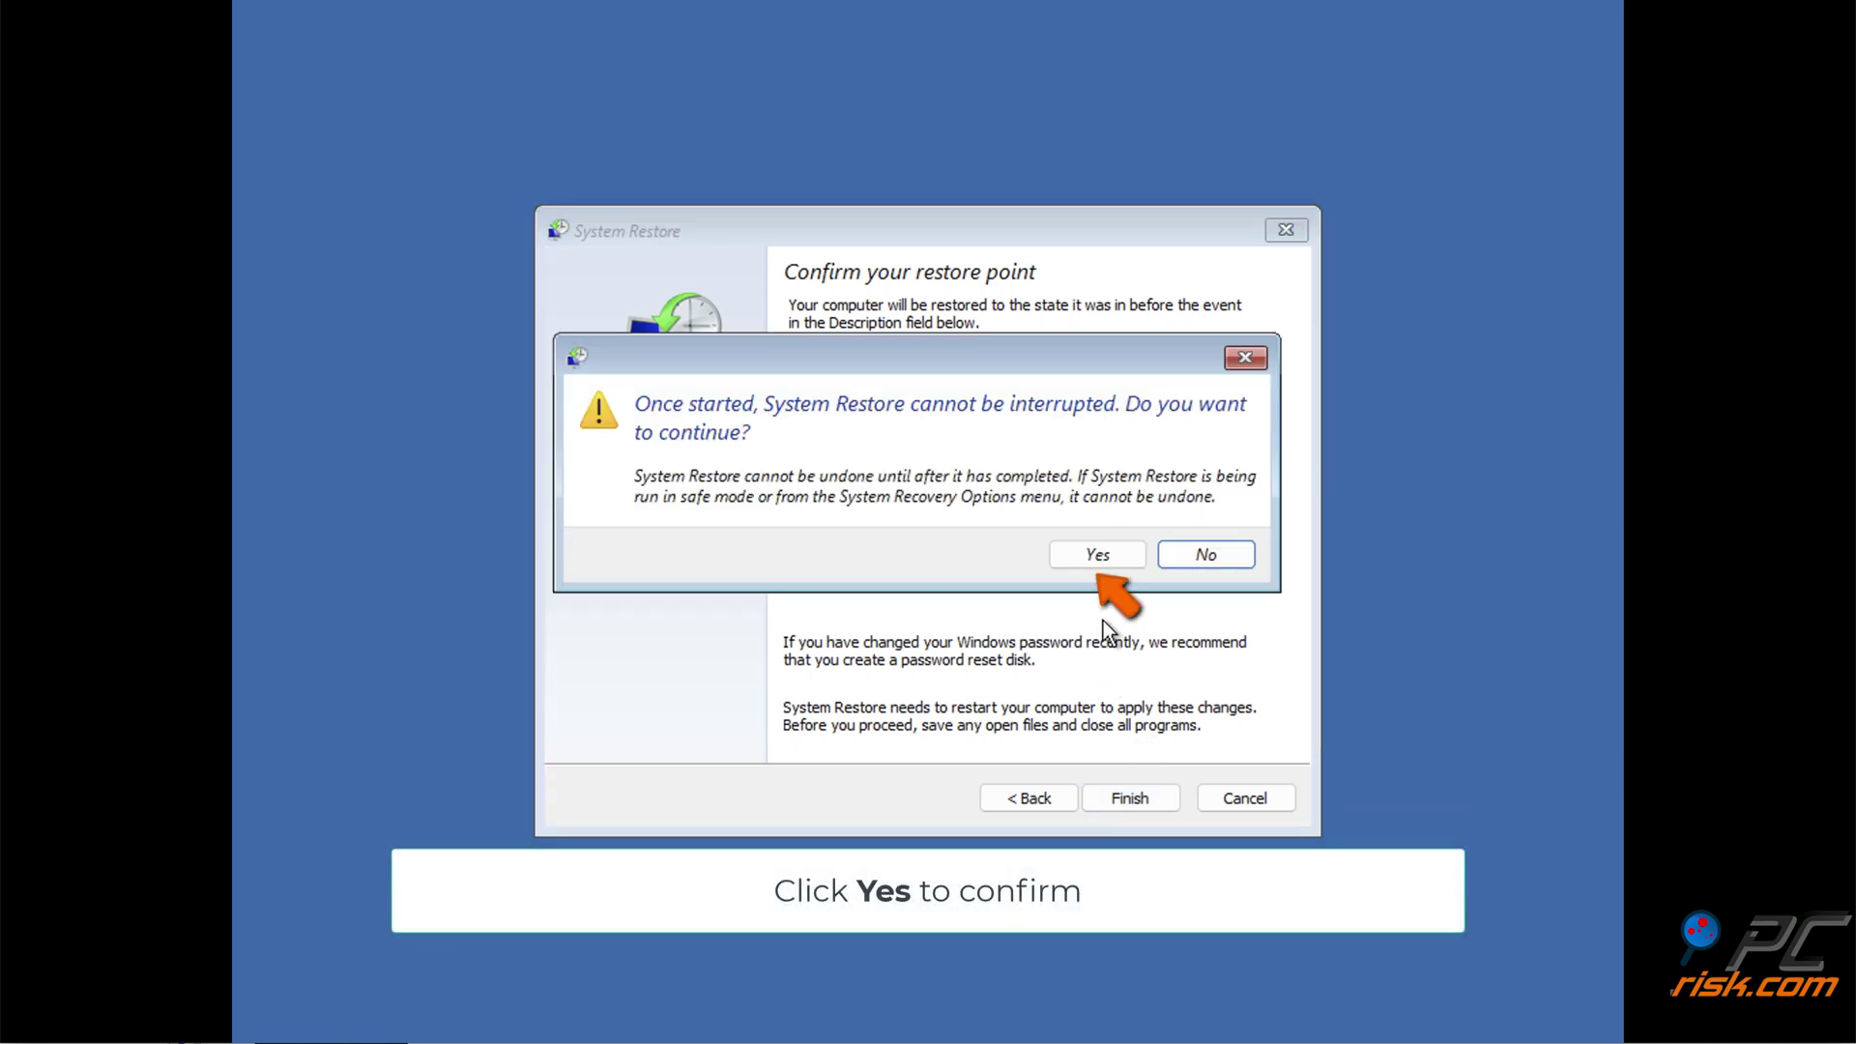
{"action": "left_click", "coordinate": [1098, 566]}
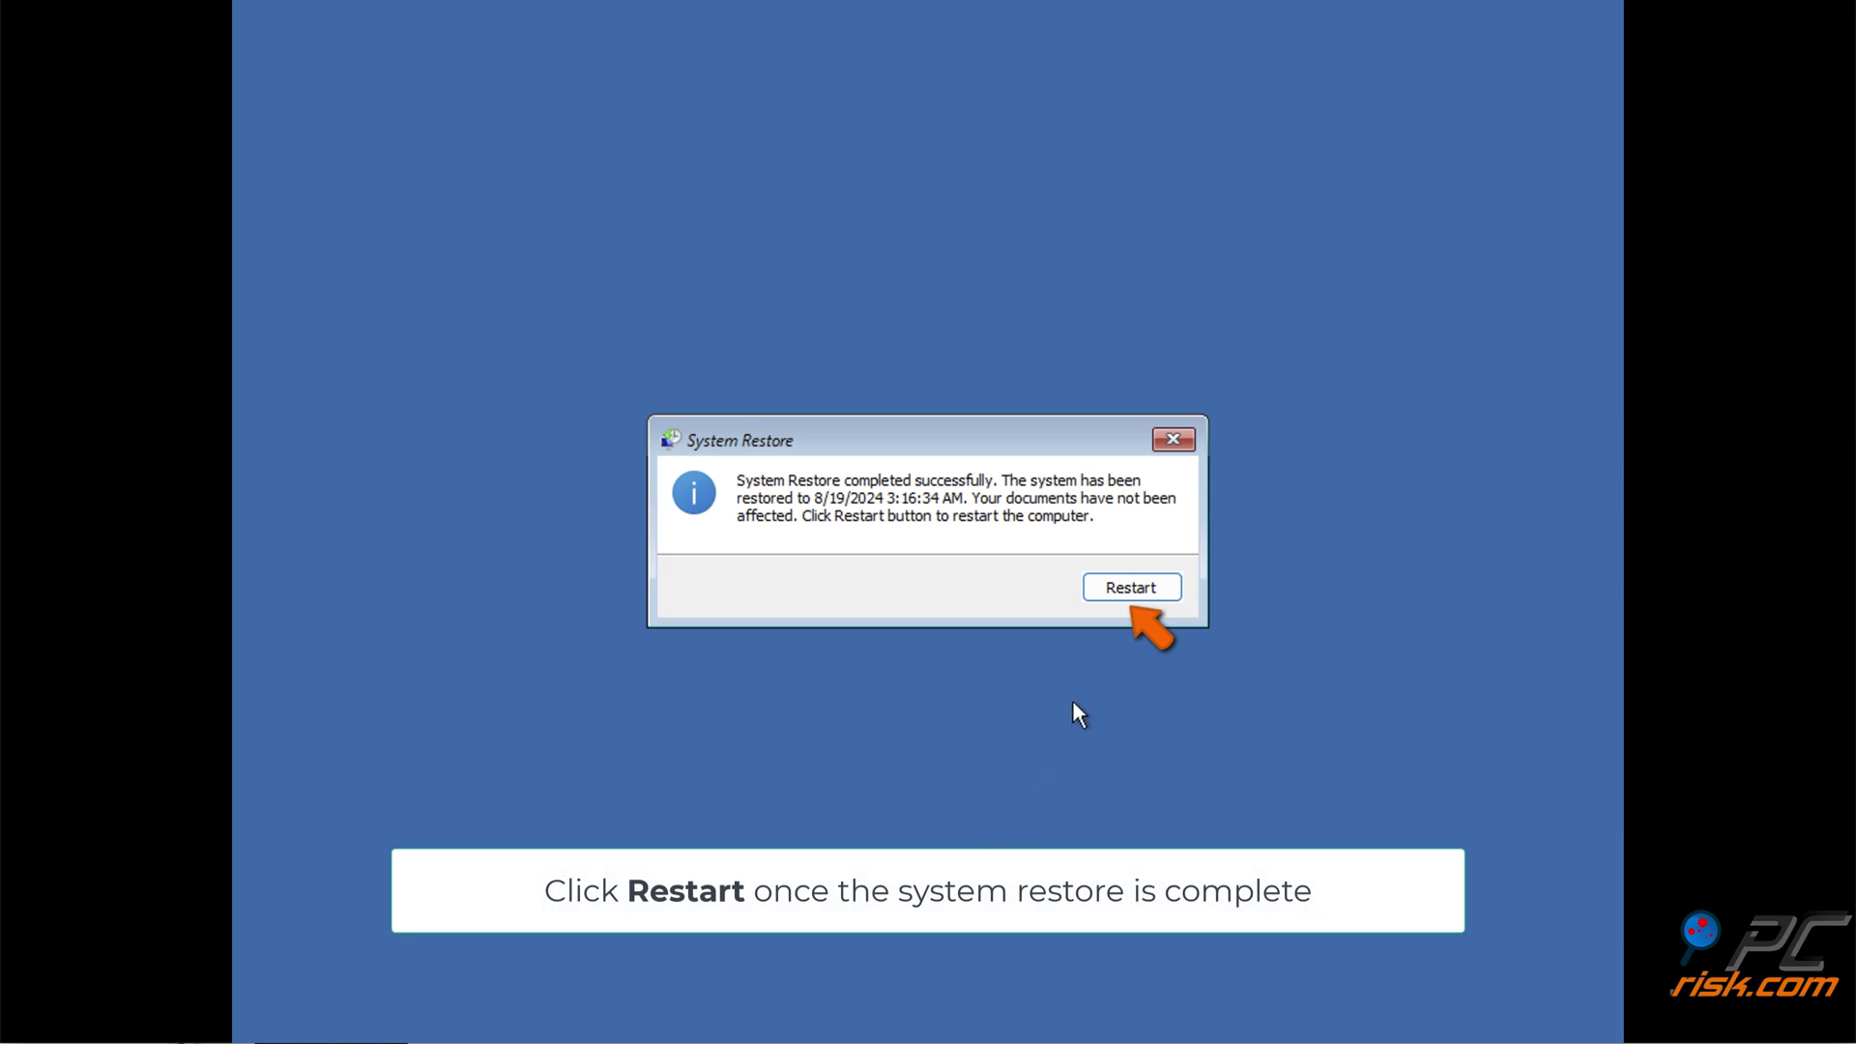
{"action": "left_click", "coordinate": [1127, 590]}
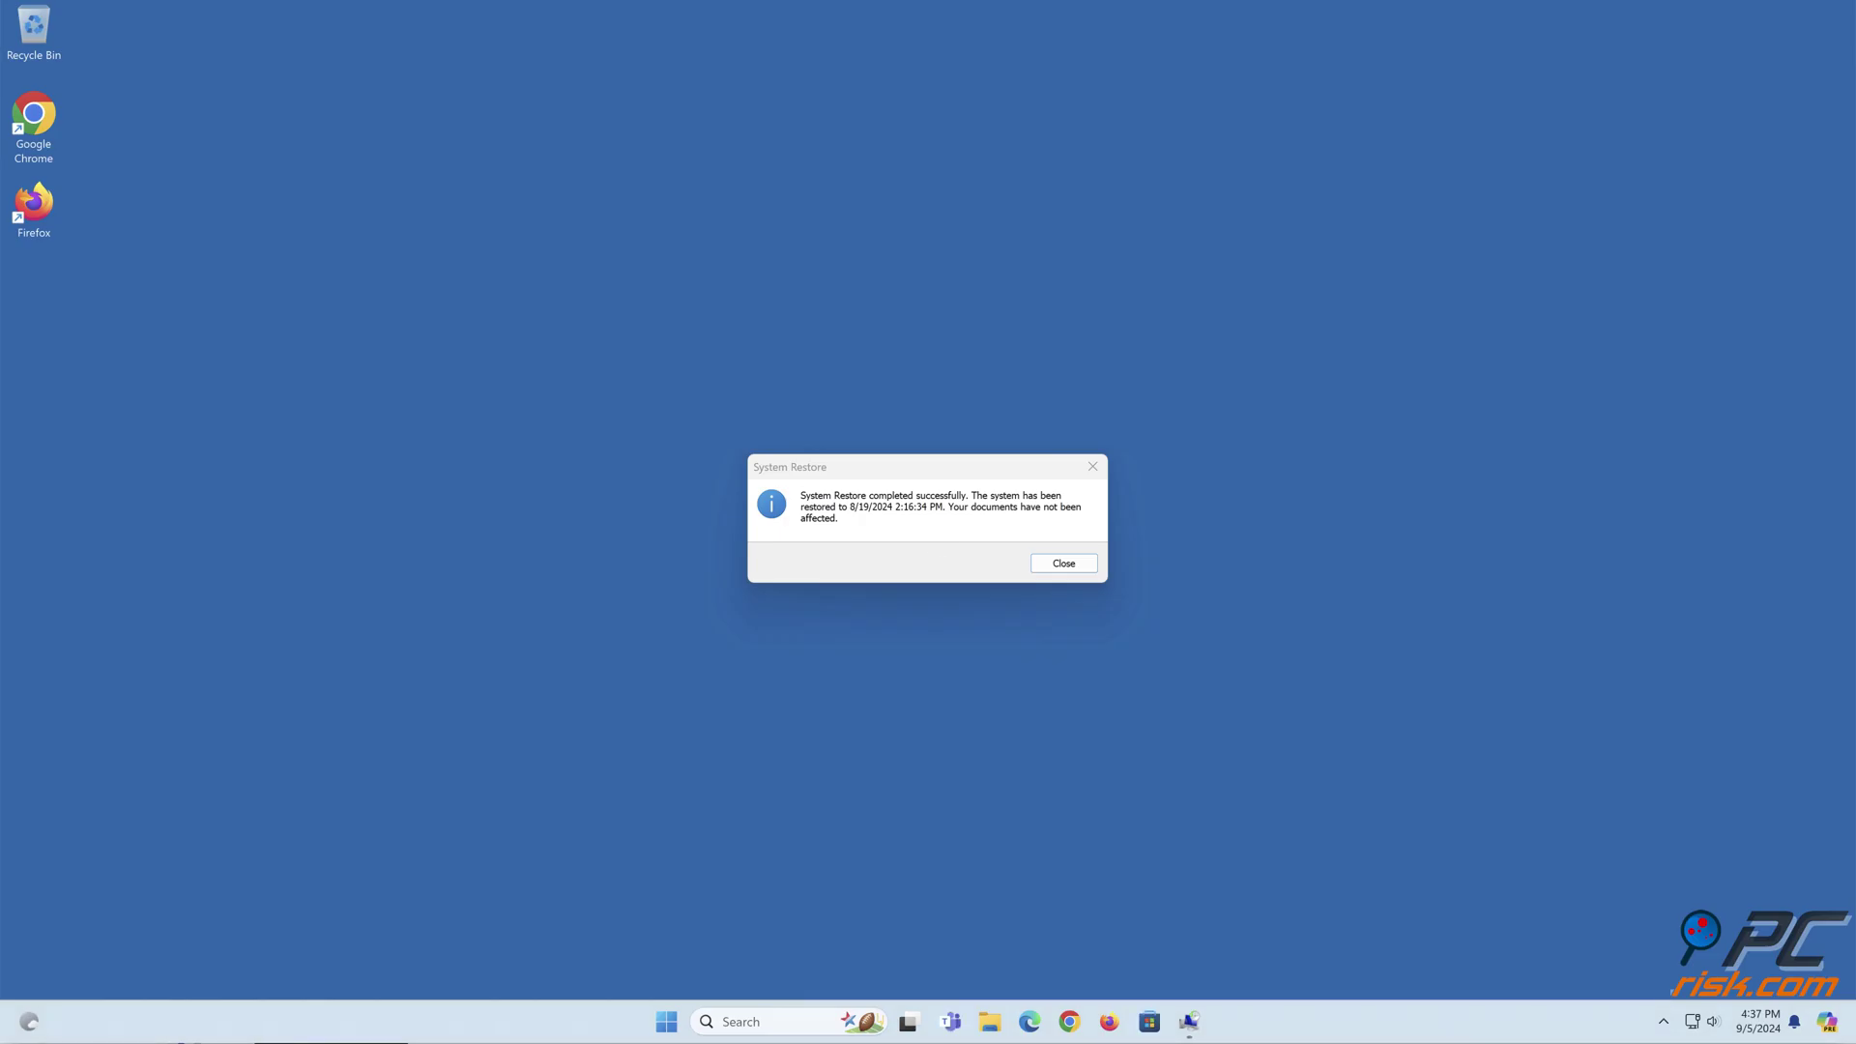
{"action": "left_click", "coordinate": [1060, 565]}
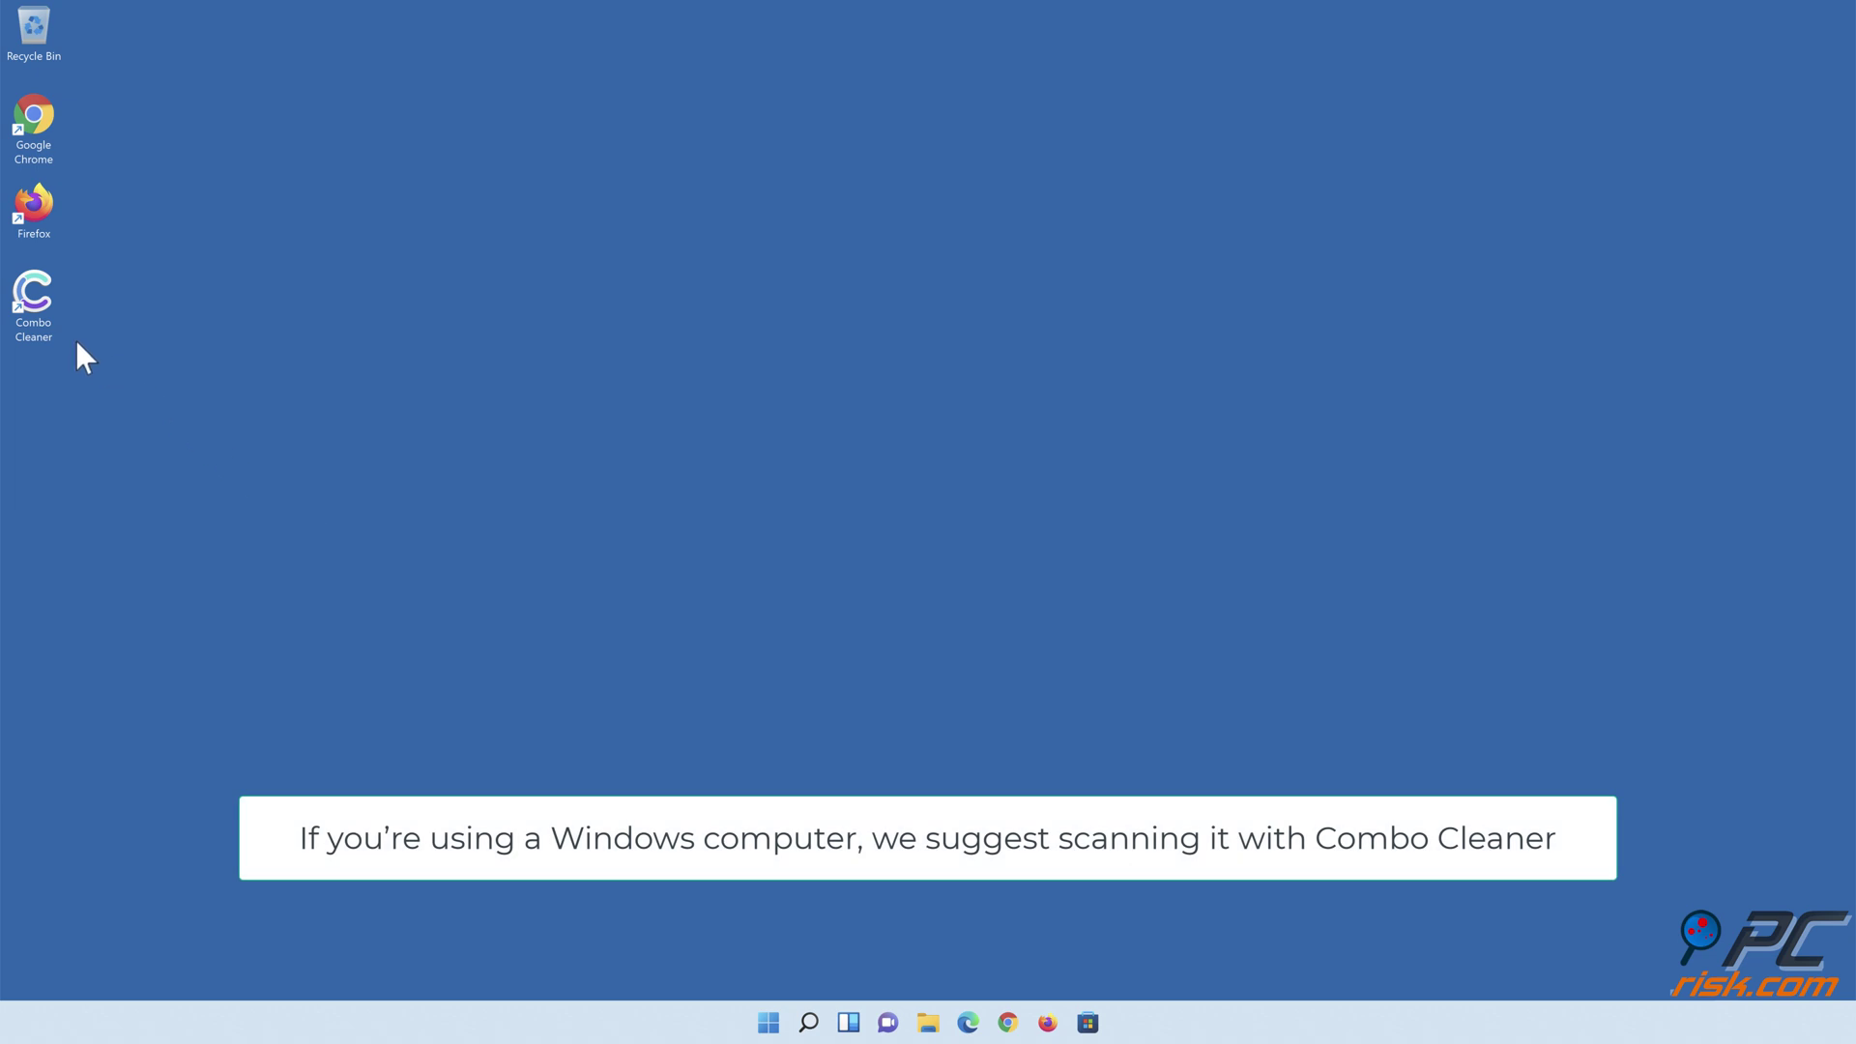
Step: Open Combo Cleaner, run a Quick Scan and move all the detected threats to quarantine
{"action": "double_click", "coordinate": [48, 329]}
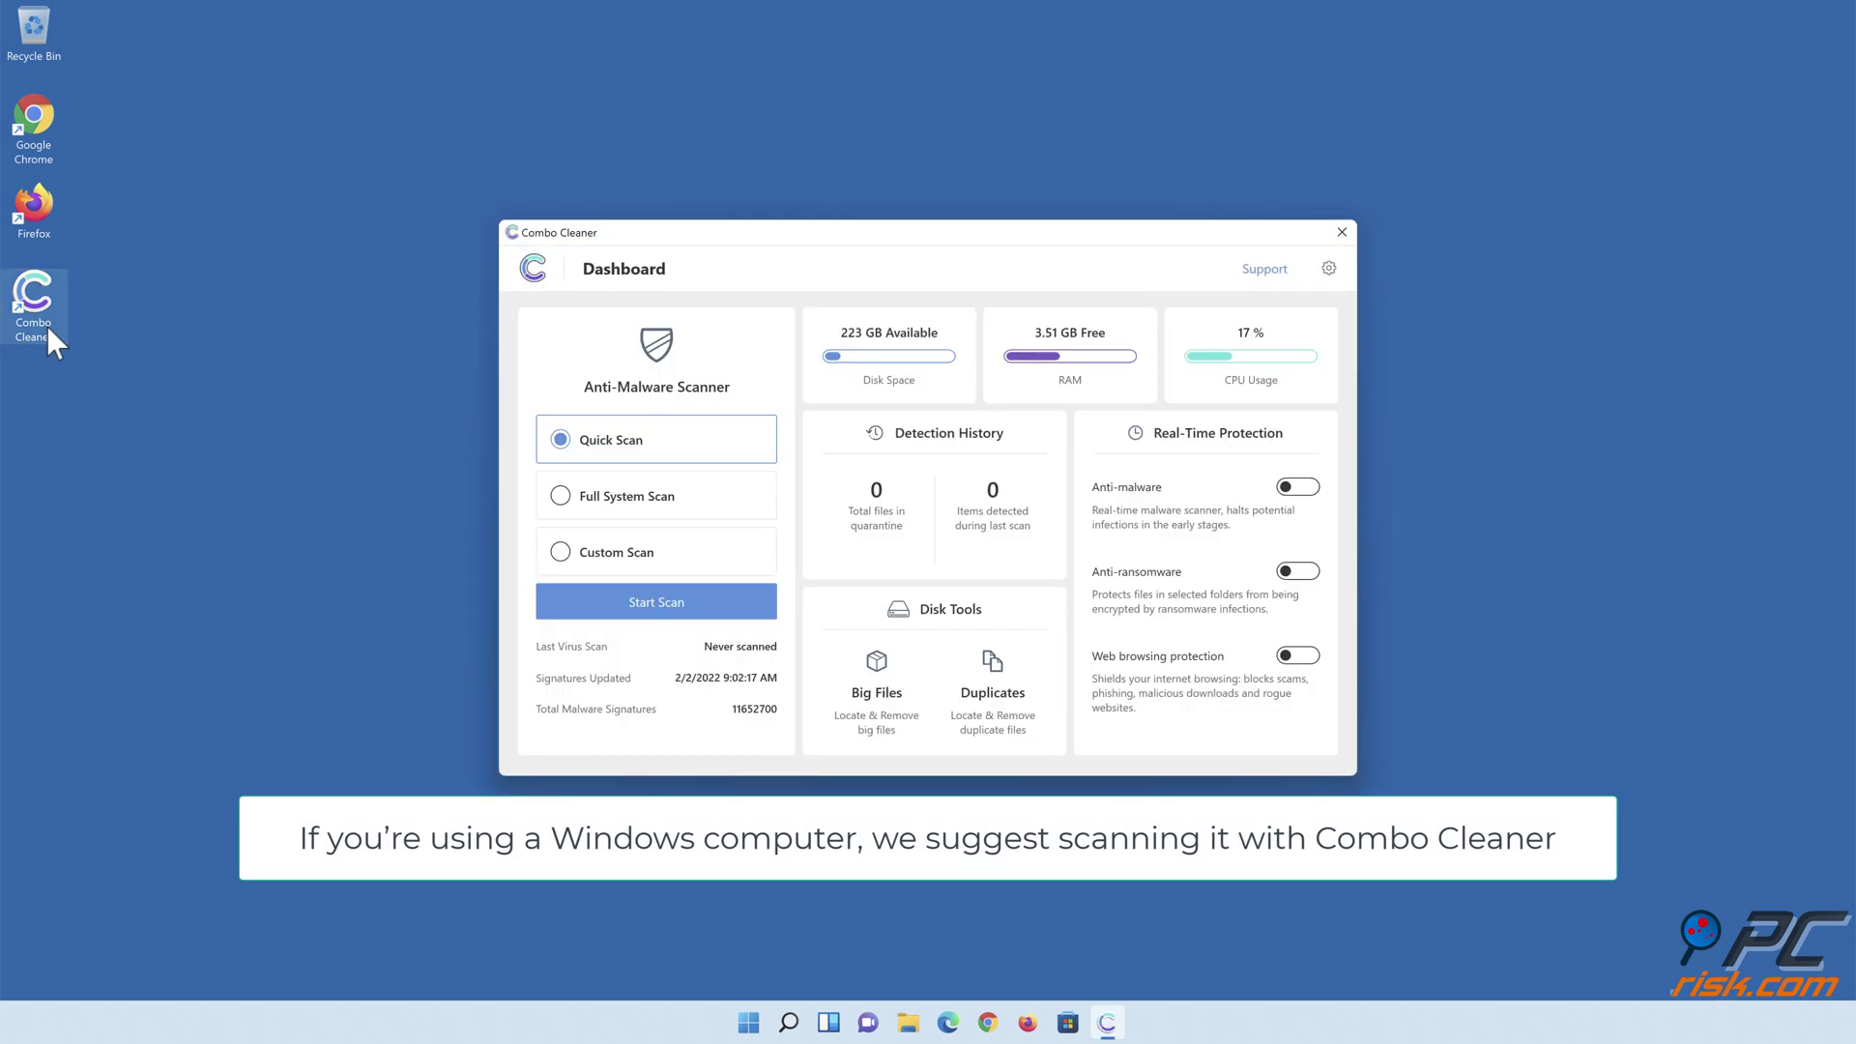
{"action": "left_click", "coordinate": [658, 616]}
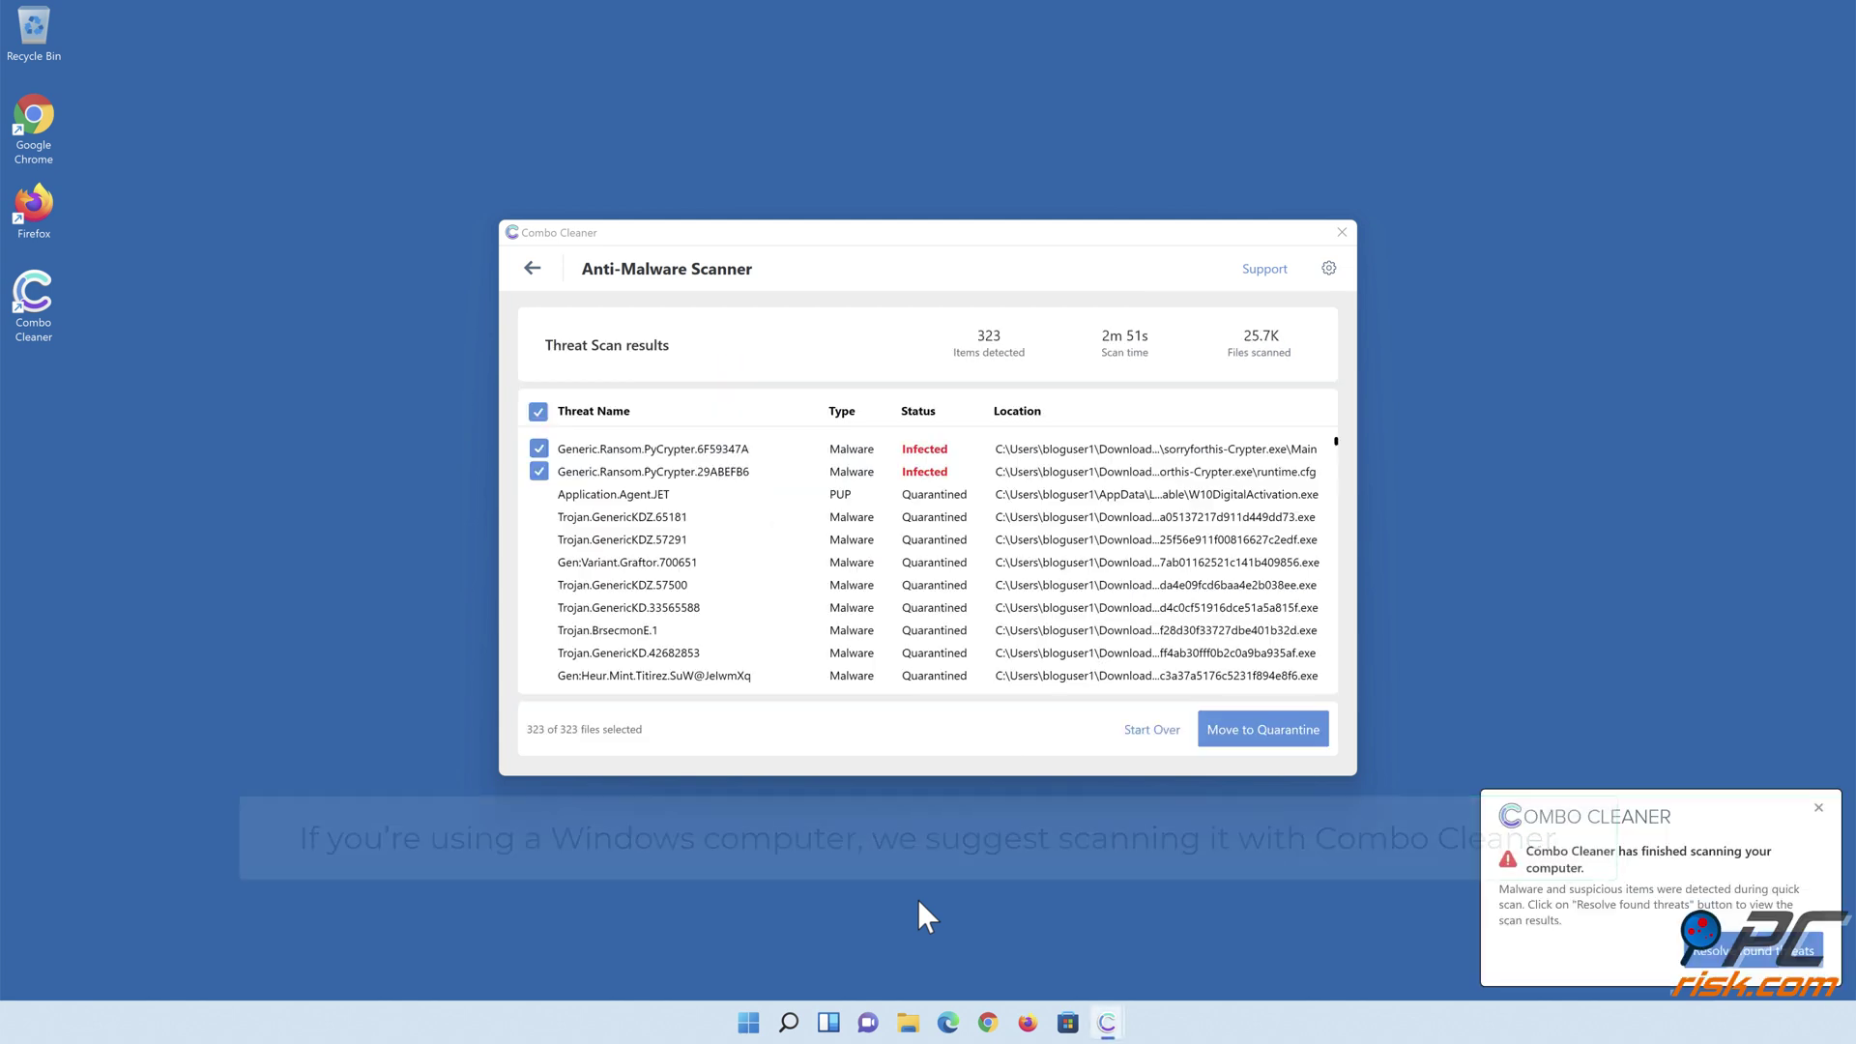
{"action": "left_click", "coordinate": [1257, 739]}
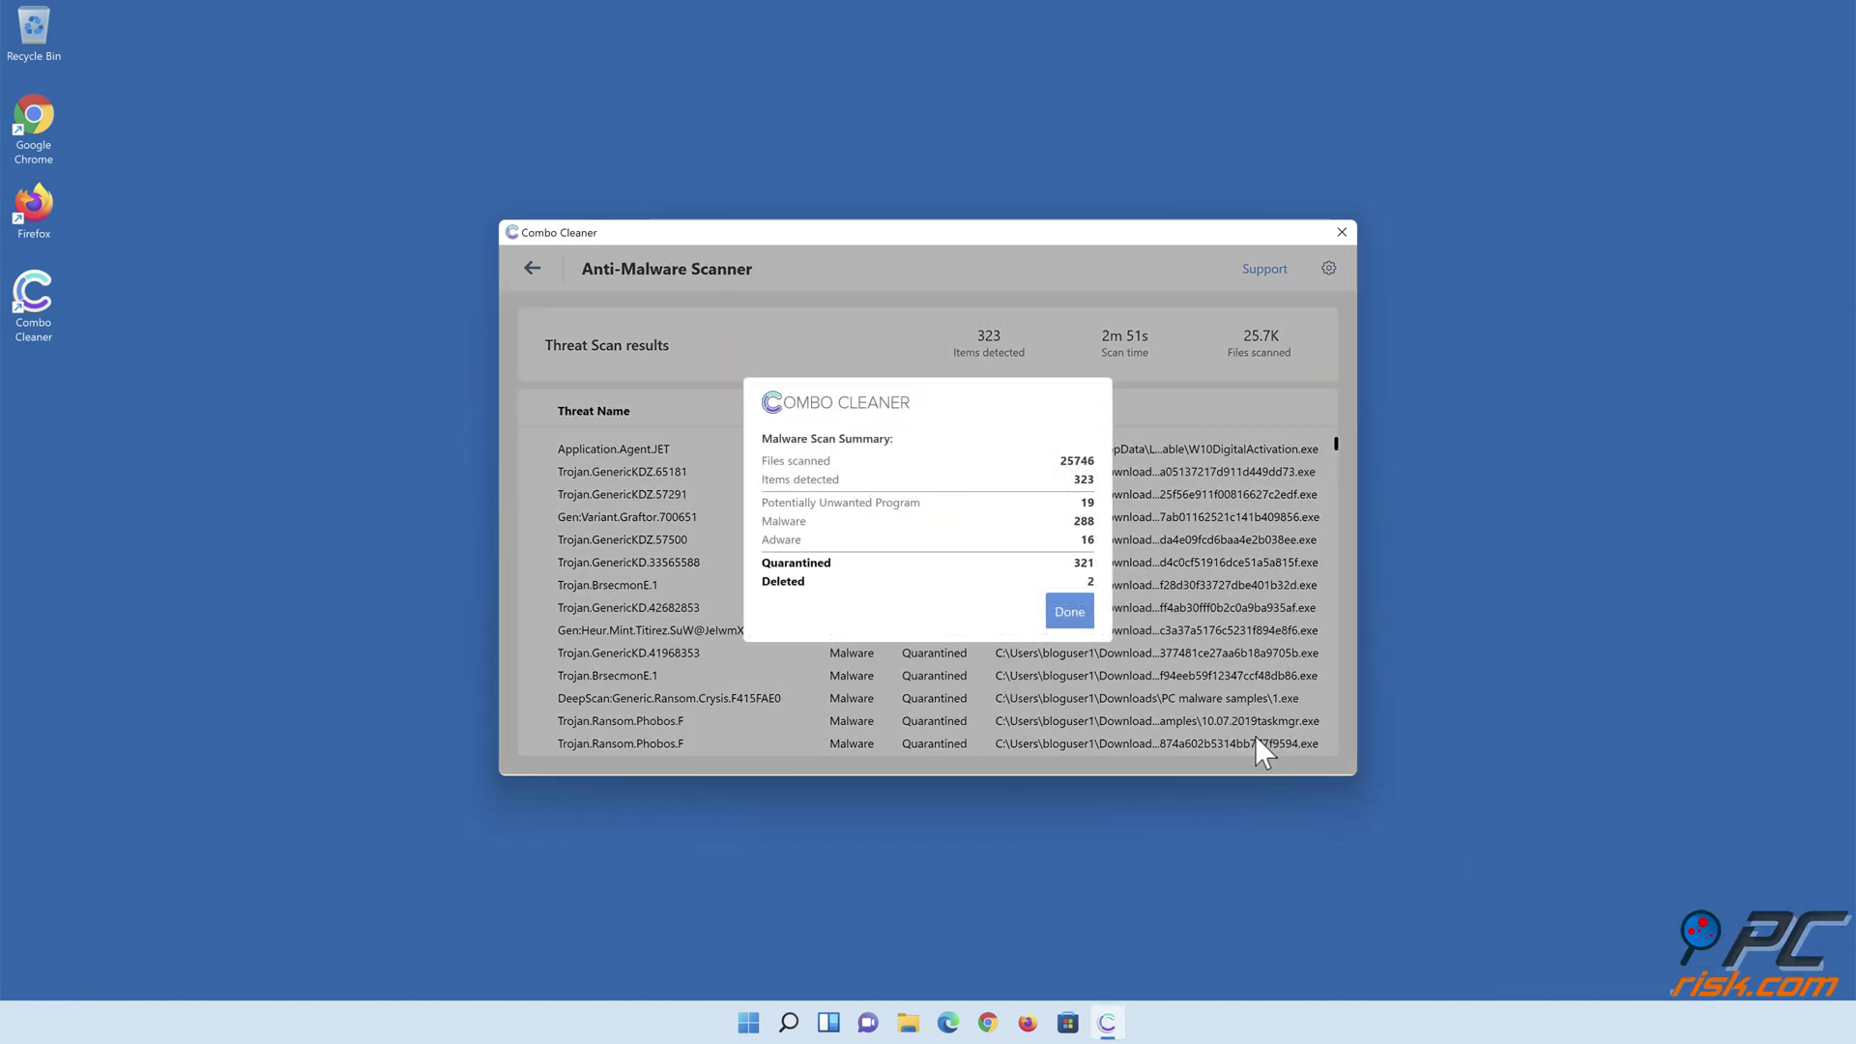
{"action": "left_click", "coordinate": [1068, 614]}
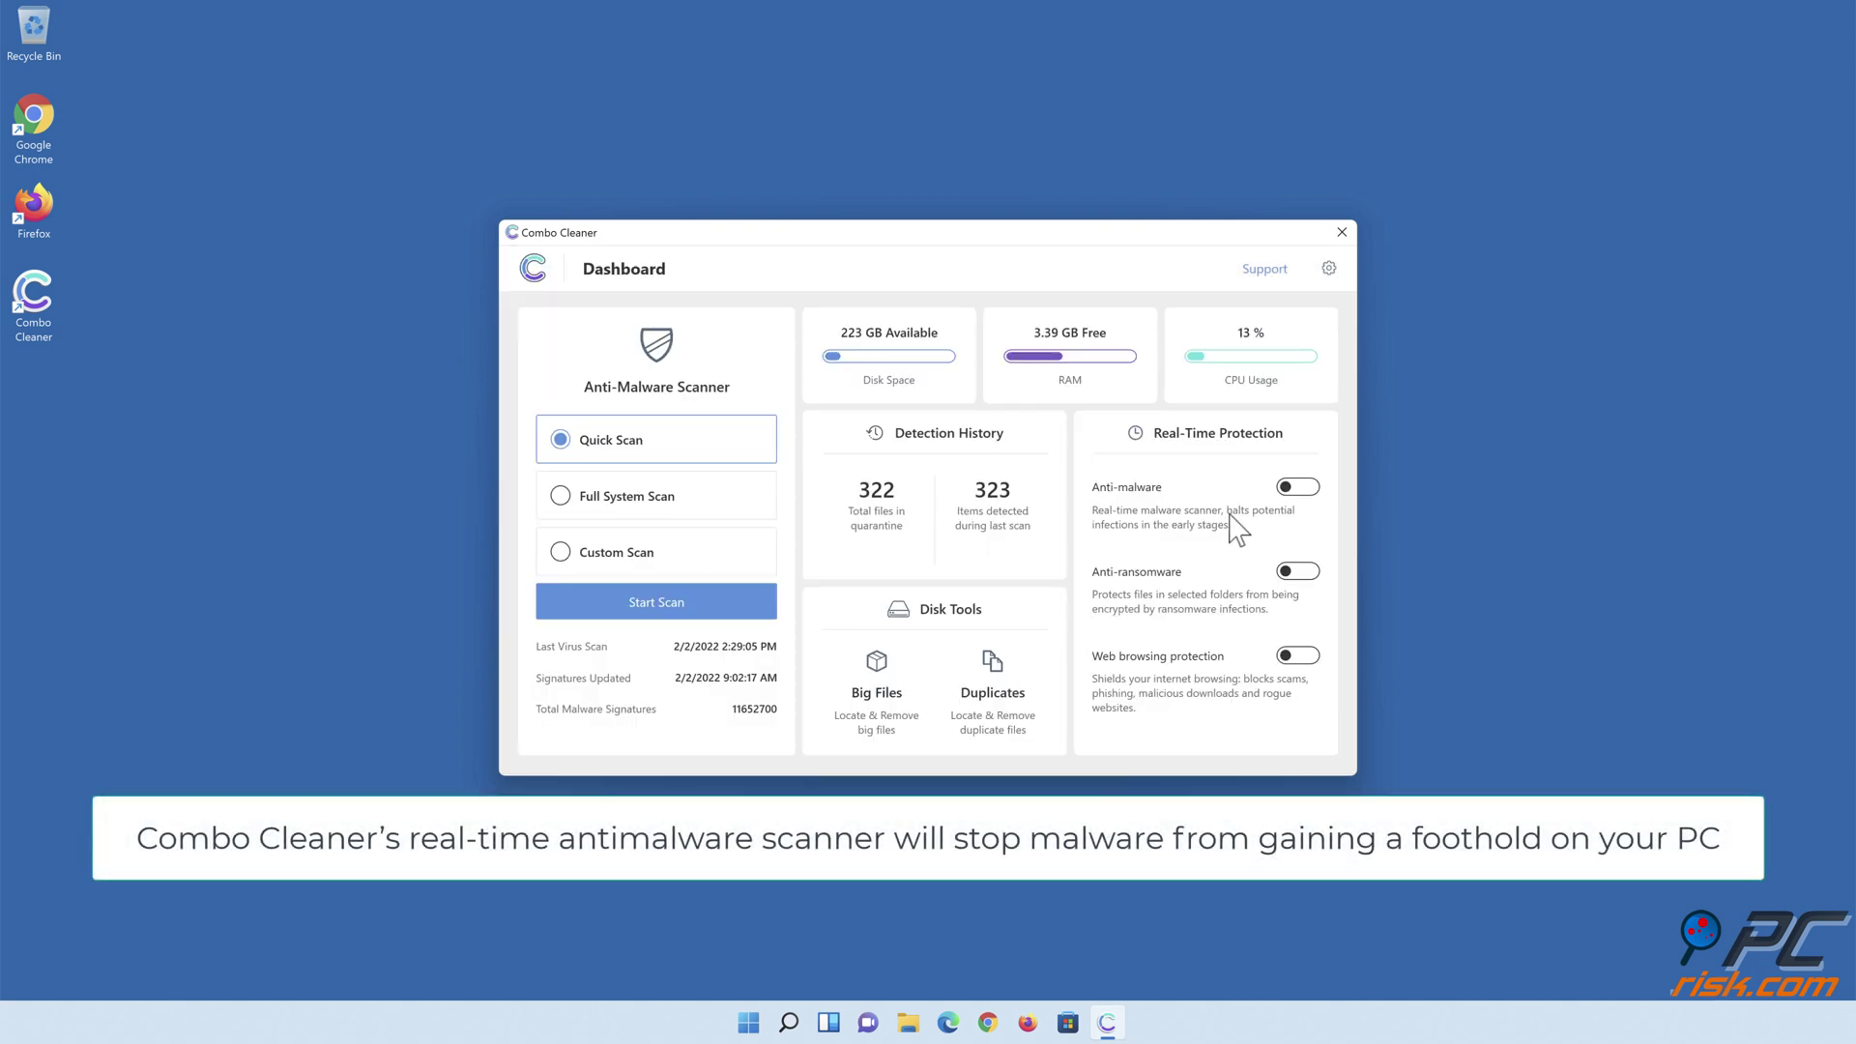
Step: Turn on anti-malware and anti-ransomware protection, adding the Documents folder from the Documents library as a protected folder
{"action": "left_click", "coordinate": [1295, 491]}
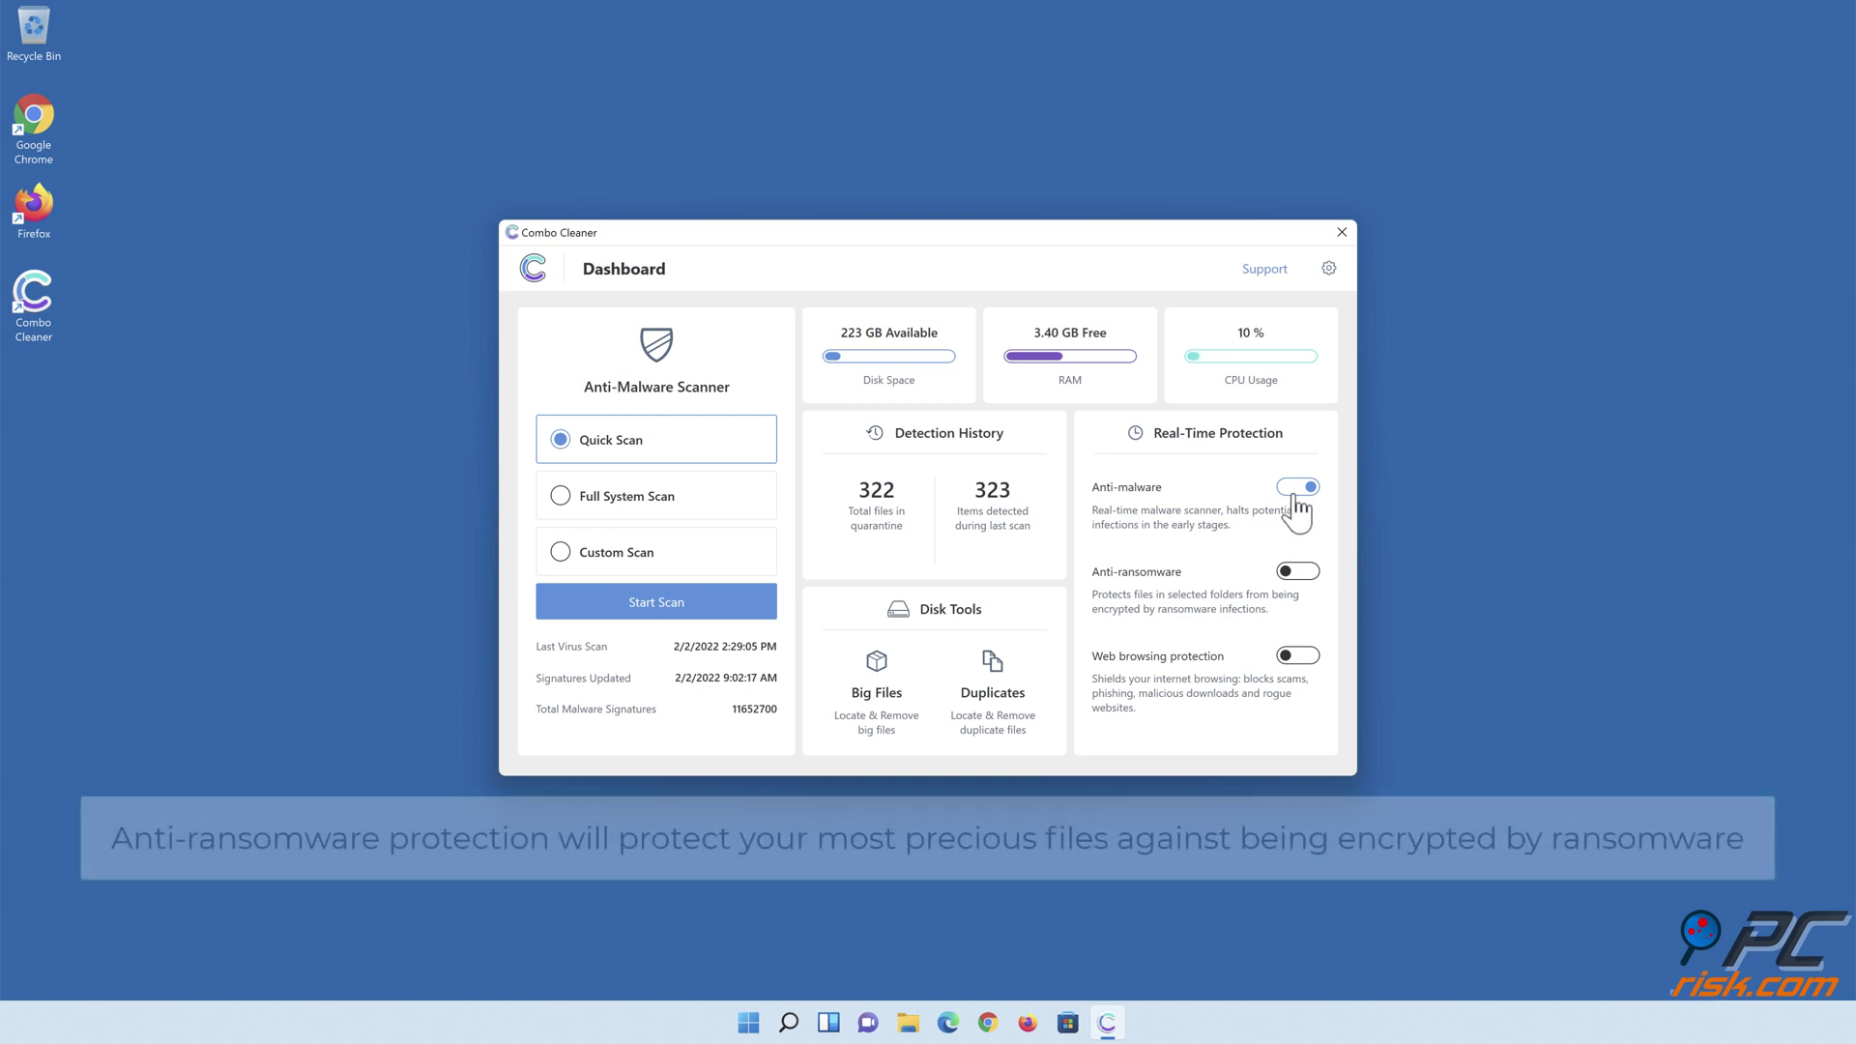
{"action": "left_click", "coordinate": [1296, 573]}
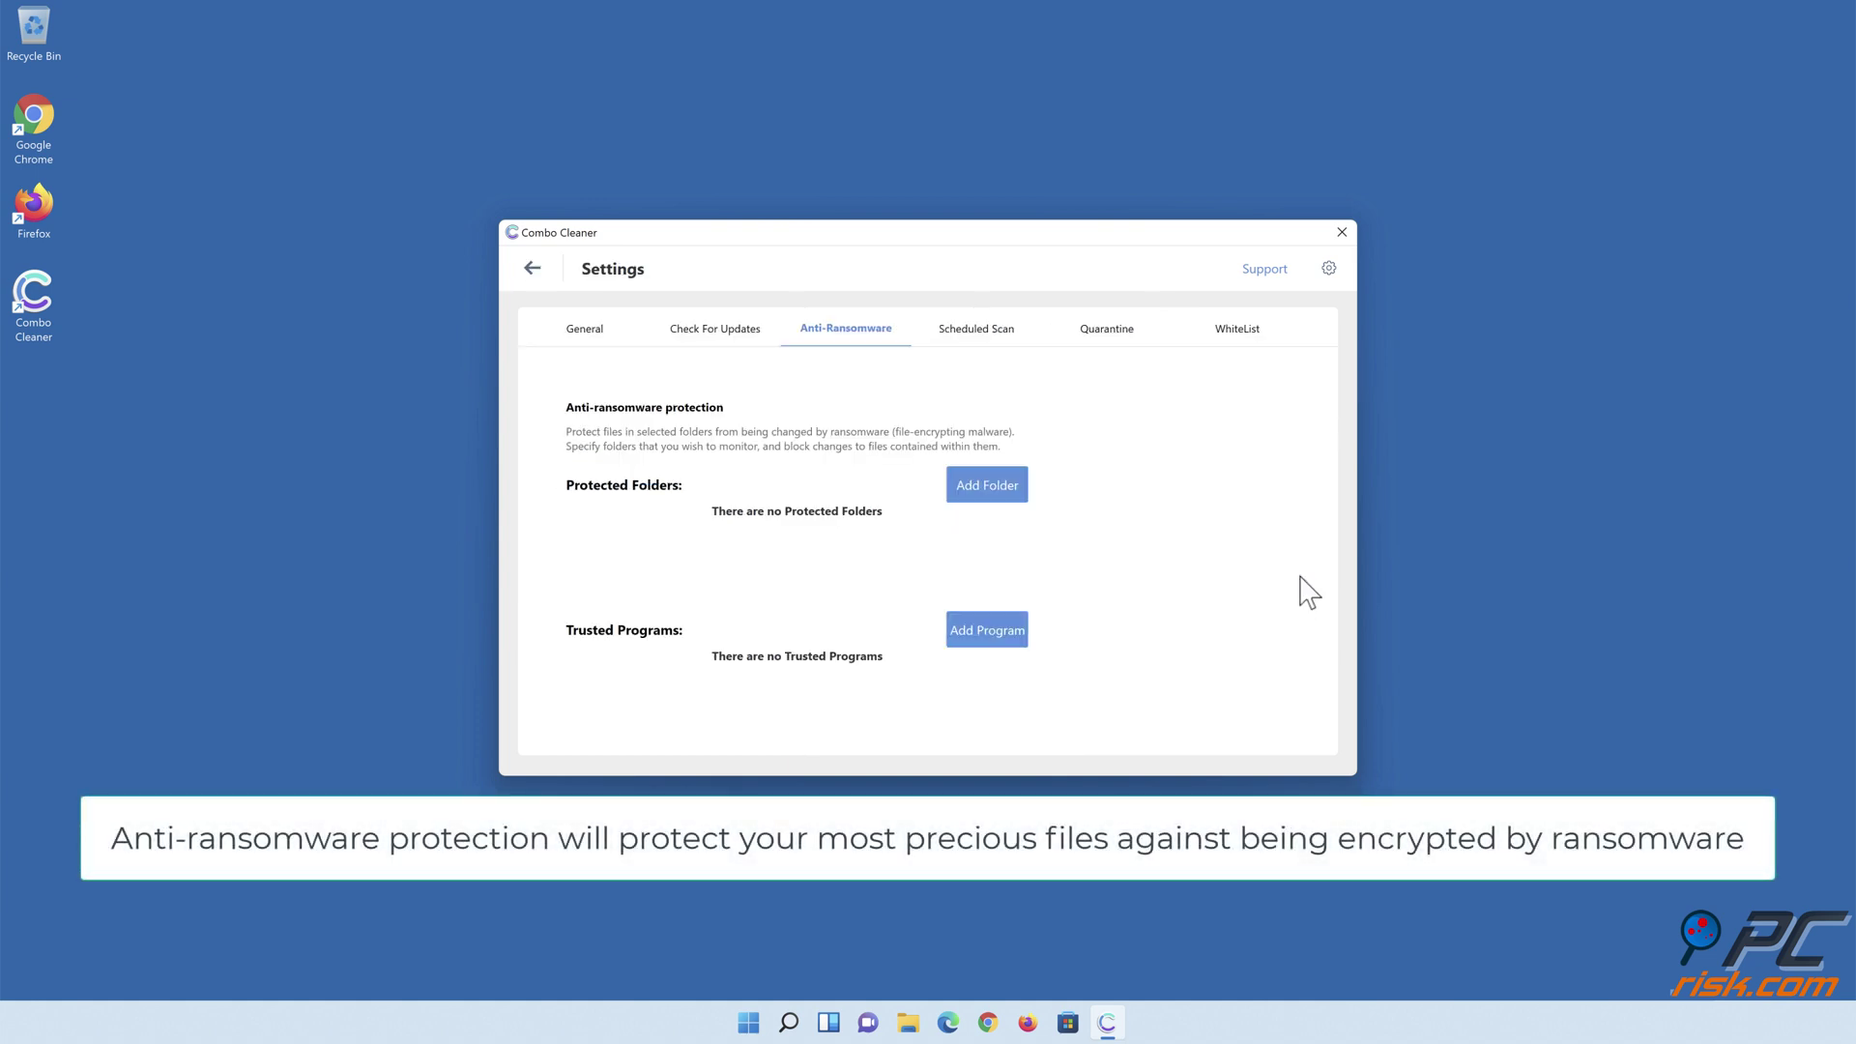
{"action": "left_click", "coordinate": [989, 490]}
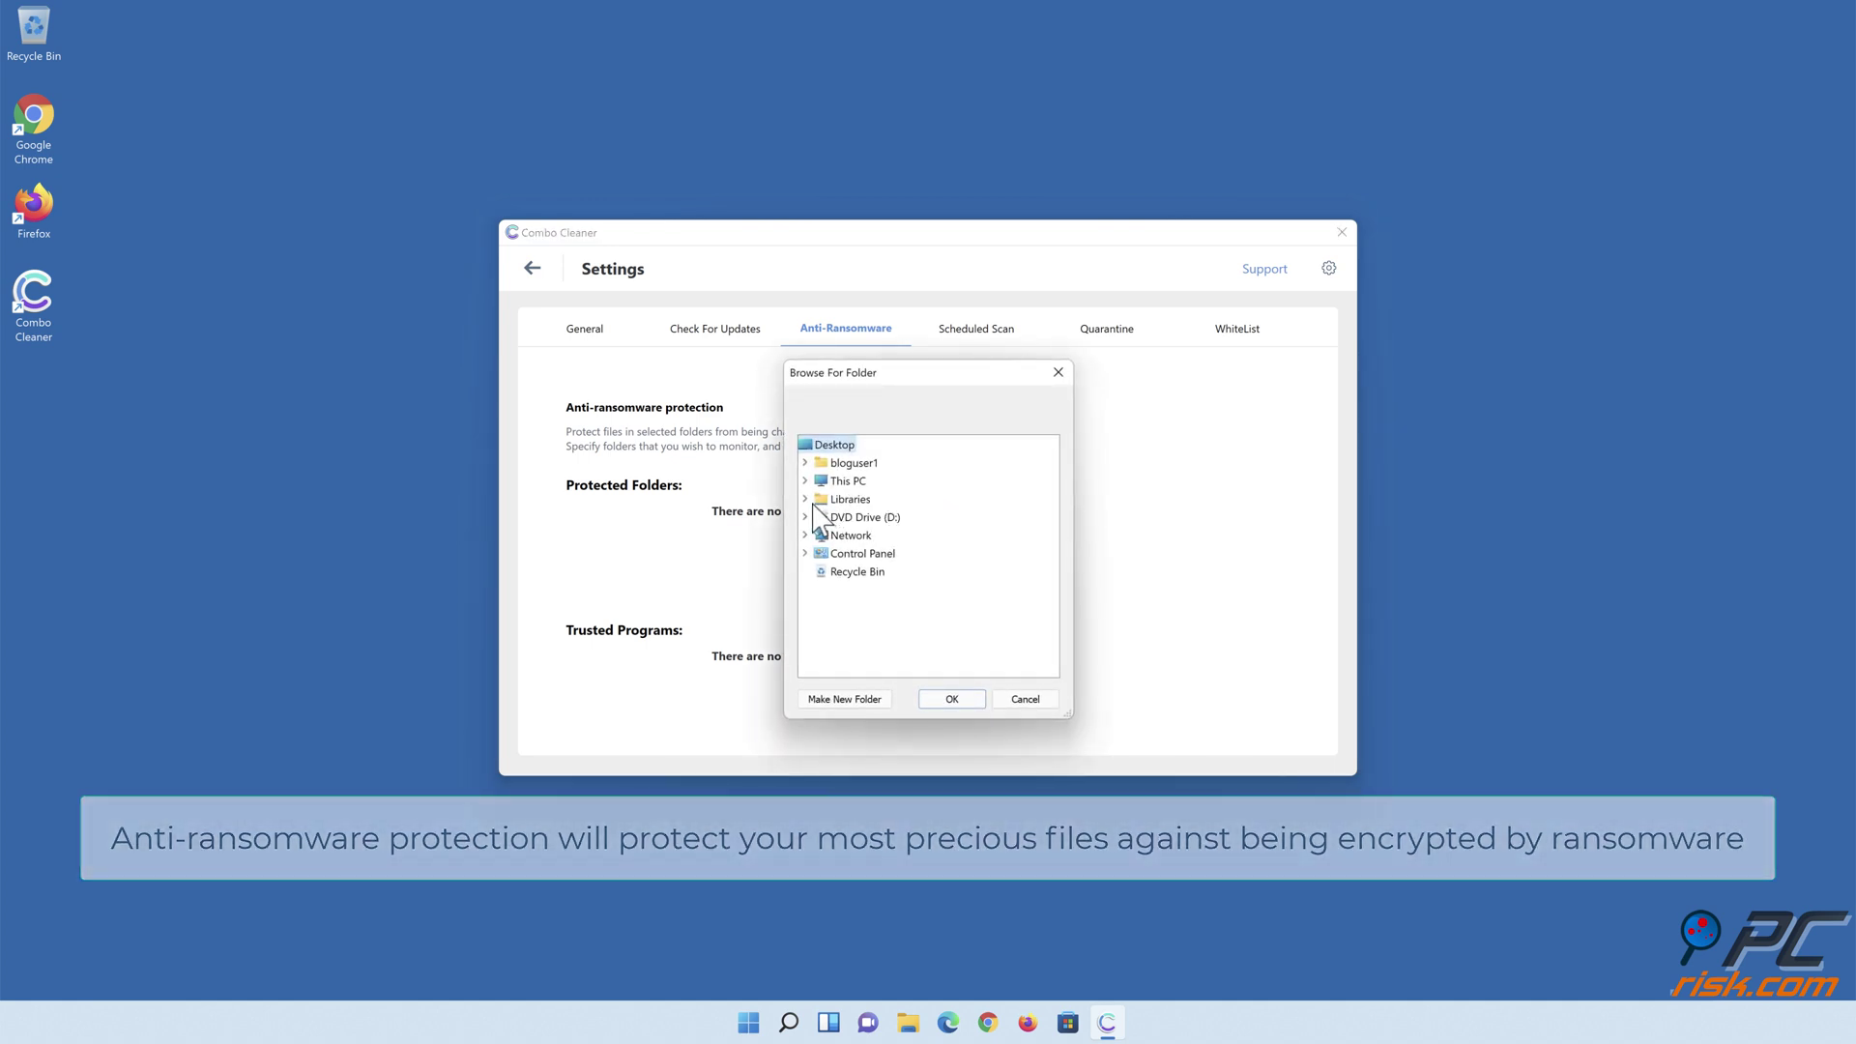
{"action": "left_click", "coordinate": [805, 499]}
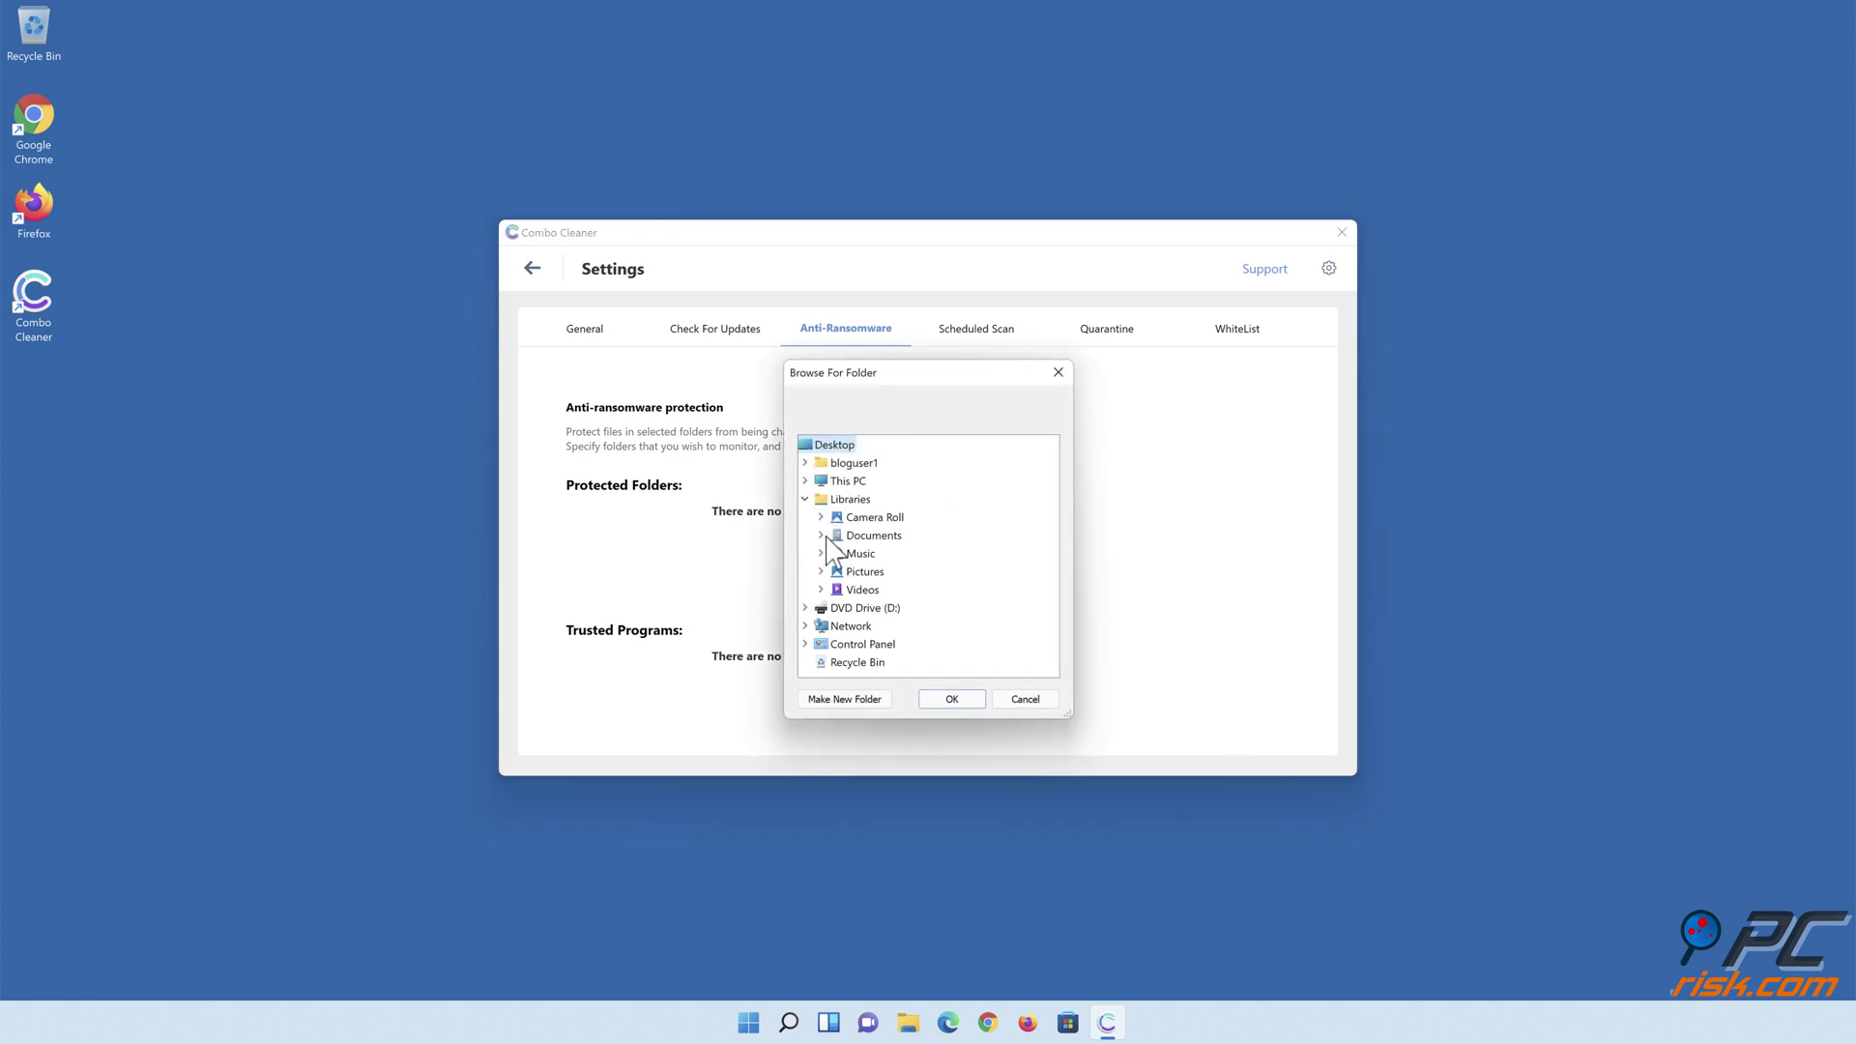
{"action": "left_click", "coordinate": [821, 535]}
{"action": "left_click", "coordinate": [872, 555]}
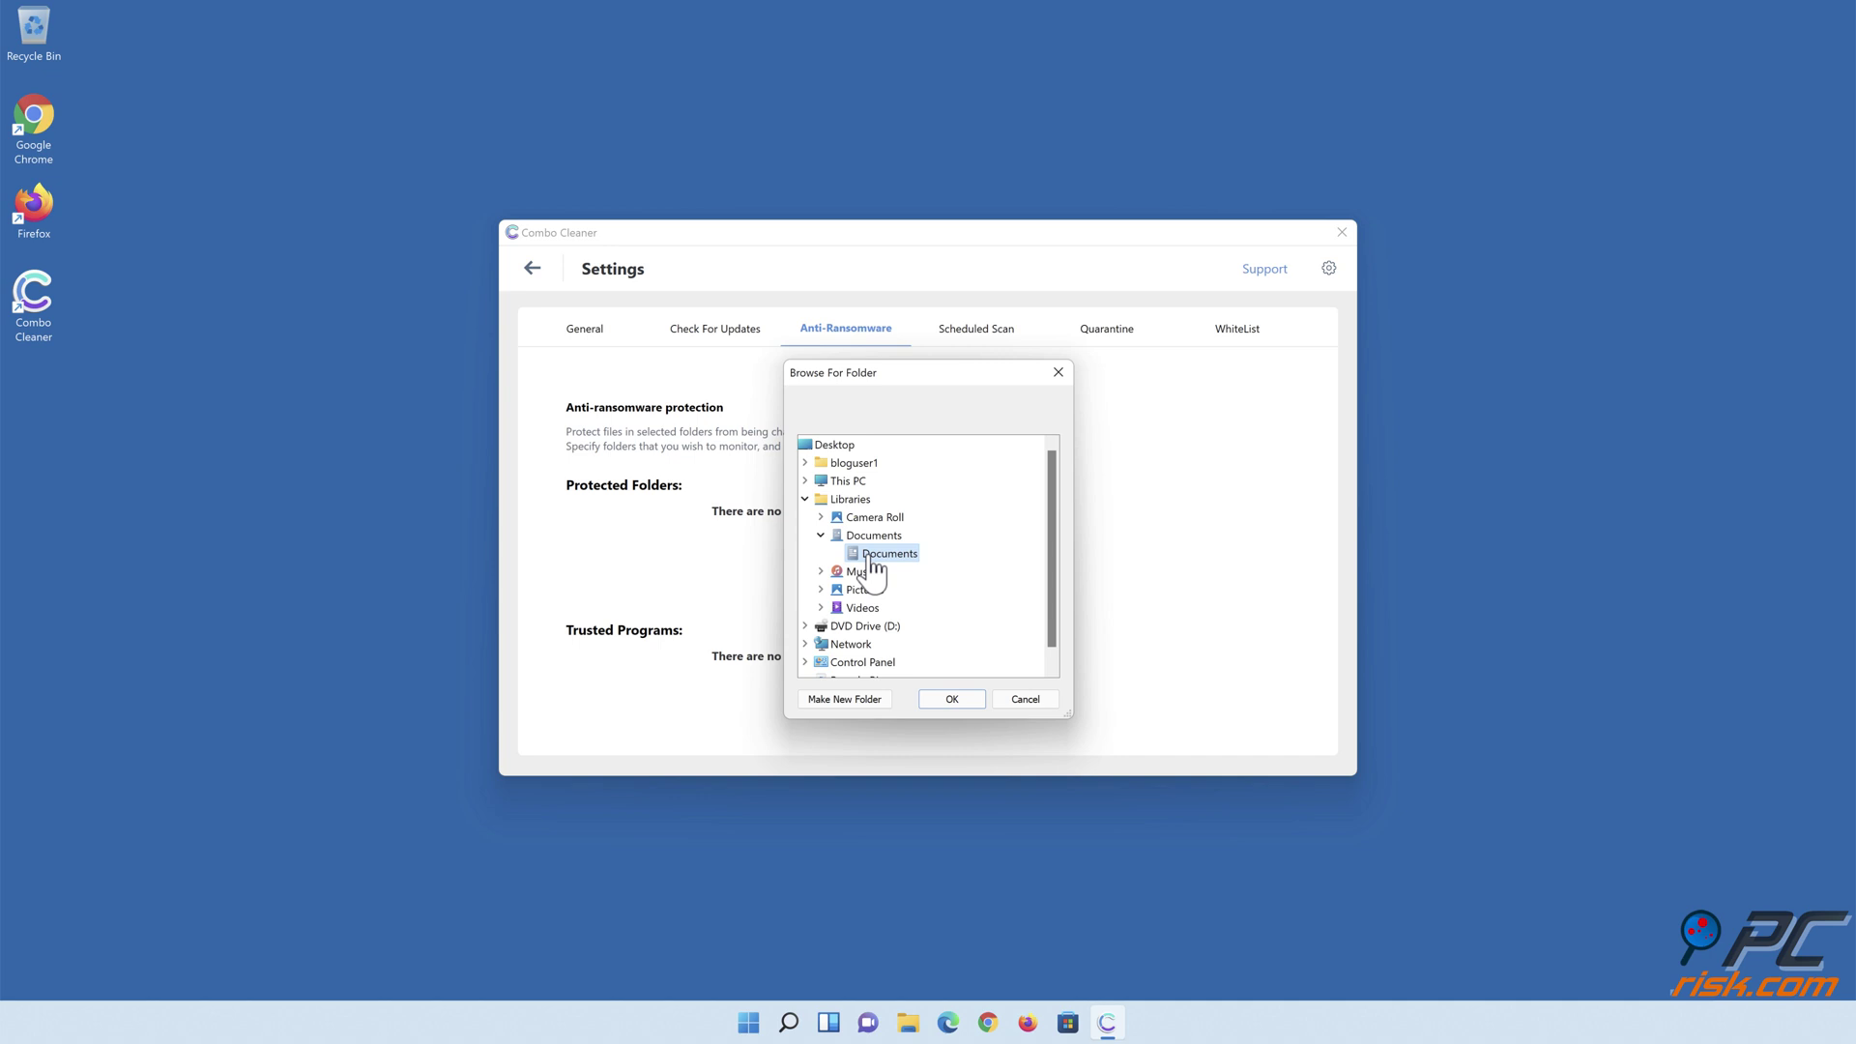
{"action": "left_click", "coordinate": [953, 701]}
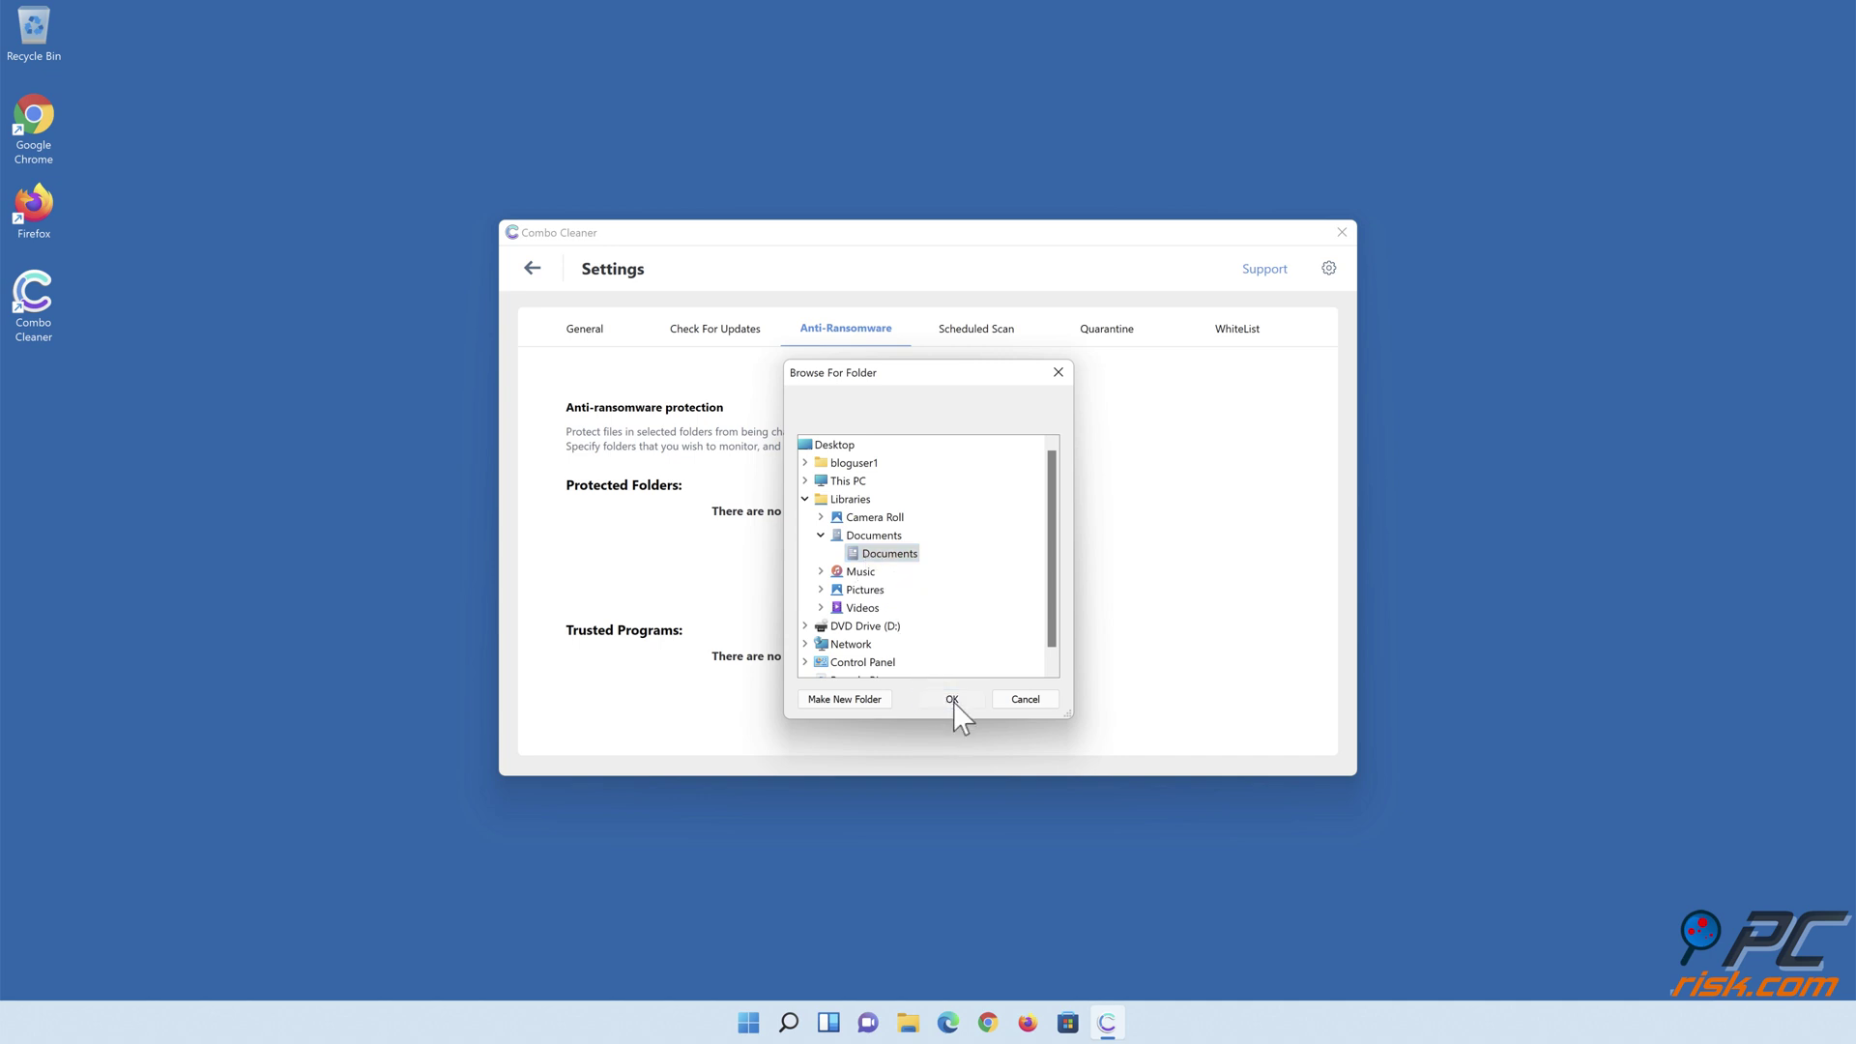
{"action": "left_click", "coordinate": [534, 269]}
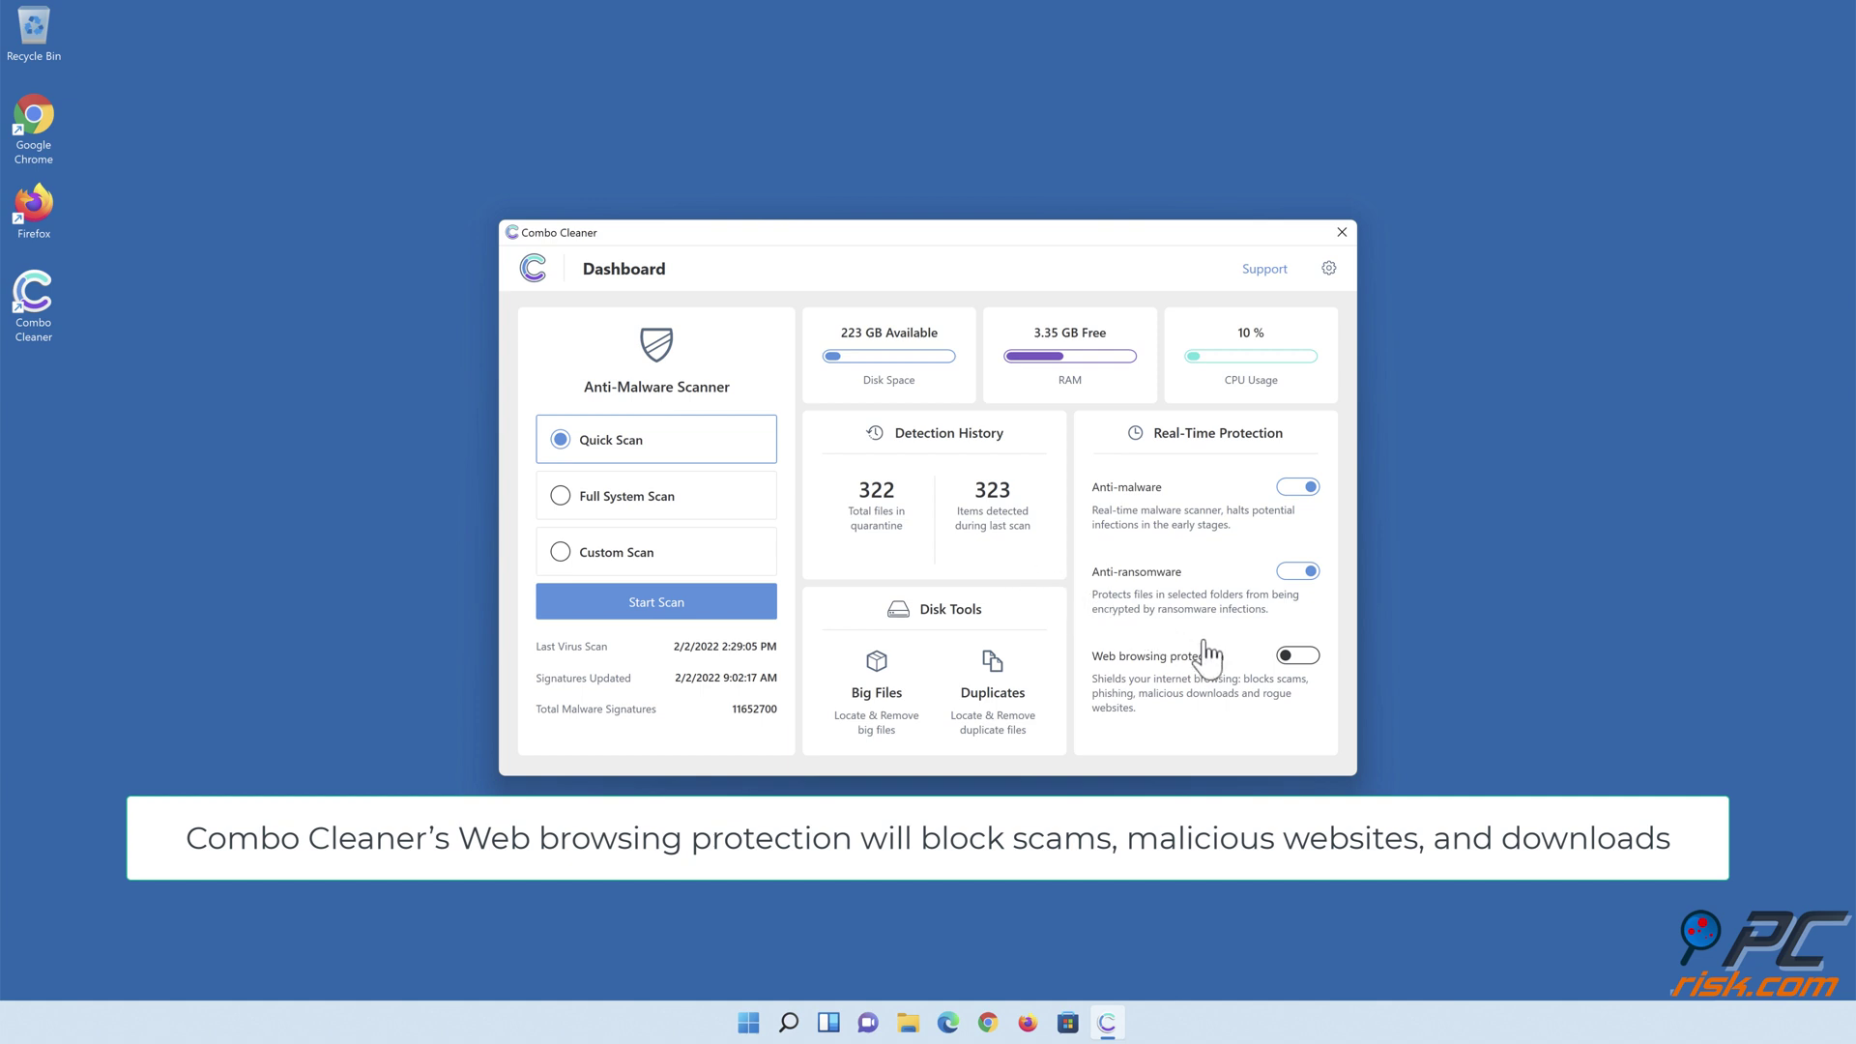
Step: Turn on web browsing protection and close Combo Cleaner
{"action": "left_click", "coordinate": [1297, 663]}
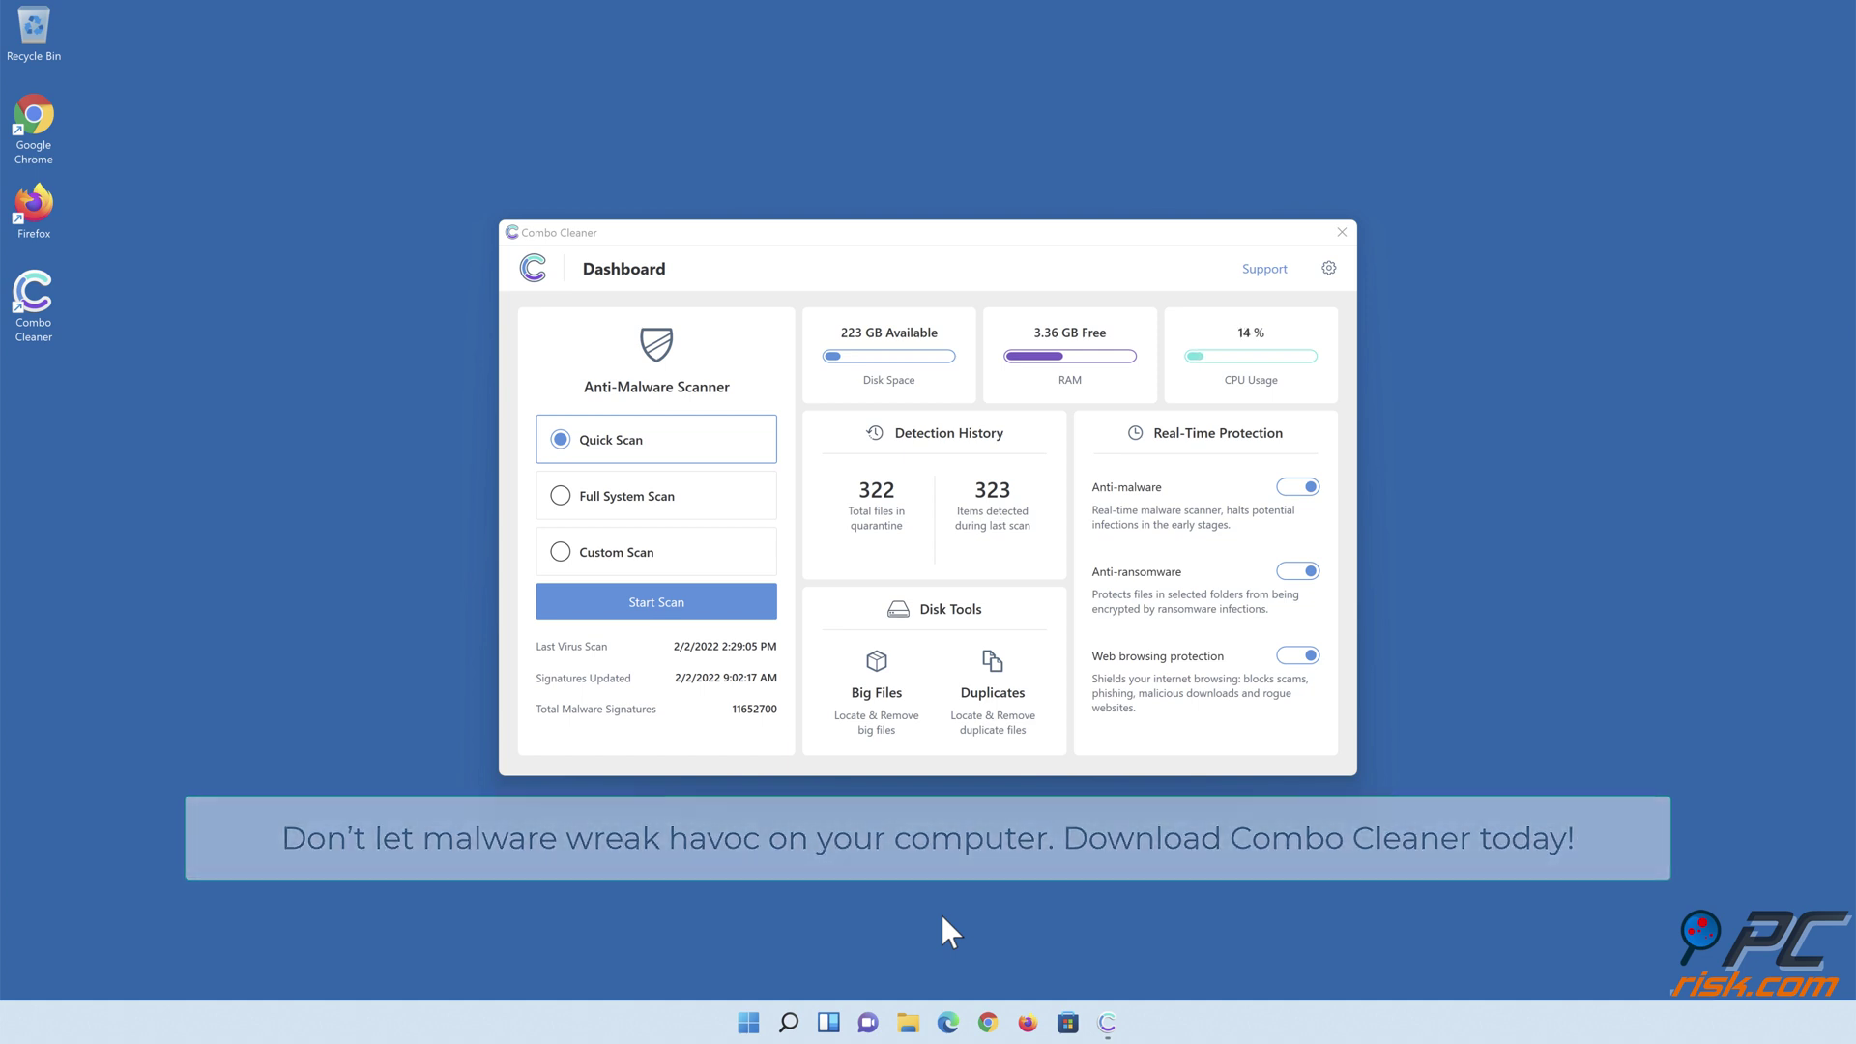
{"action": "left_click", "coordinate": [1340, 233]}
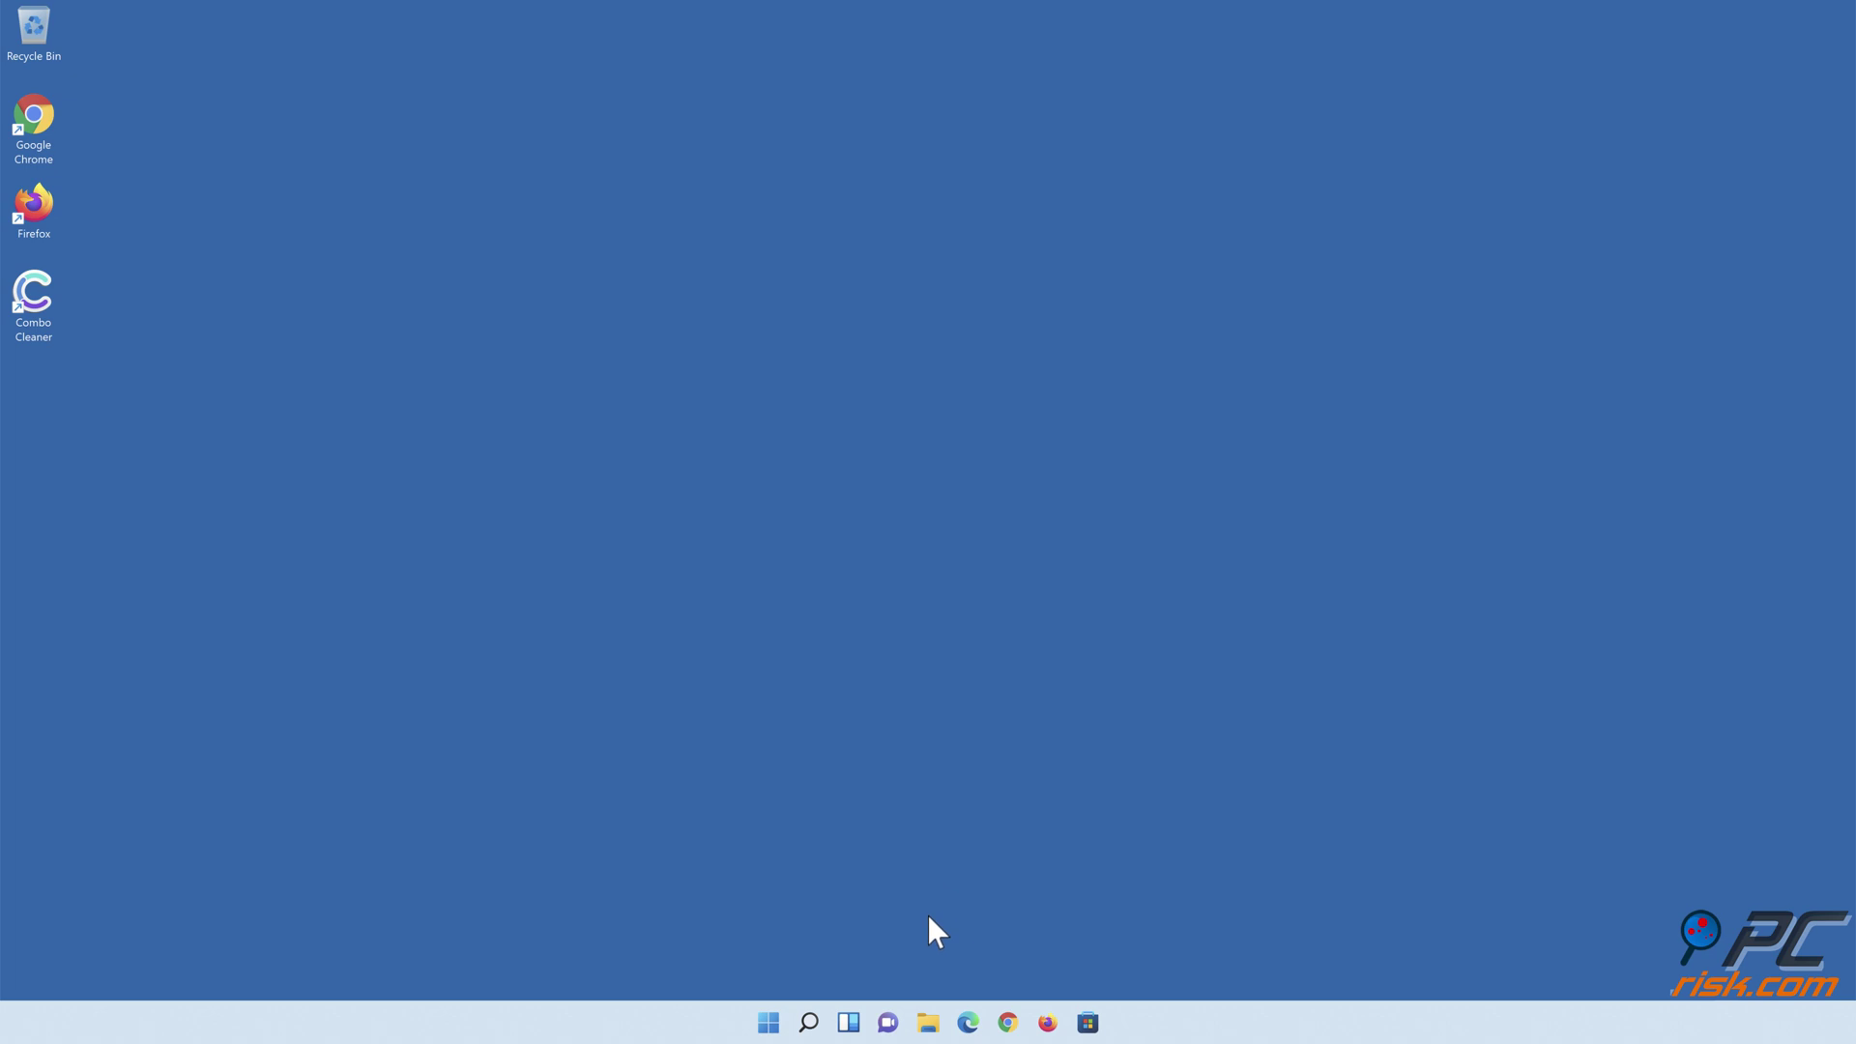